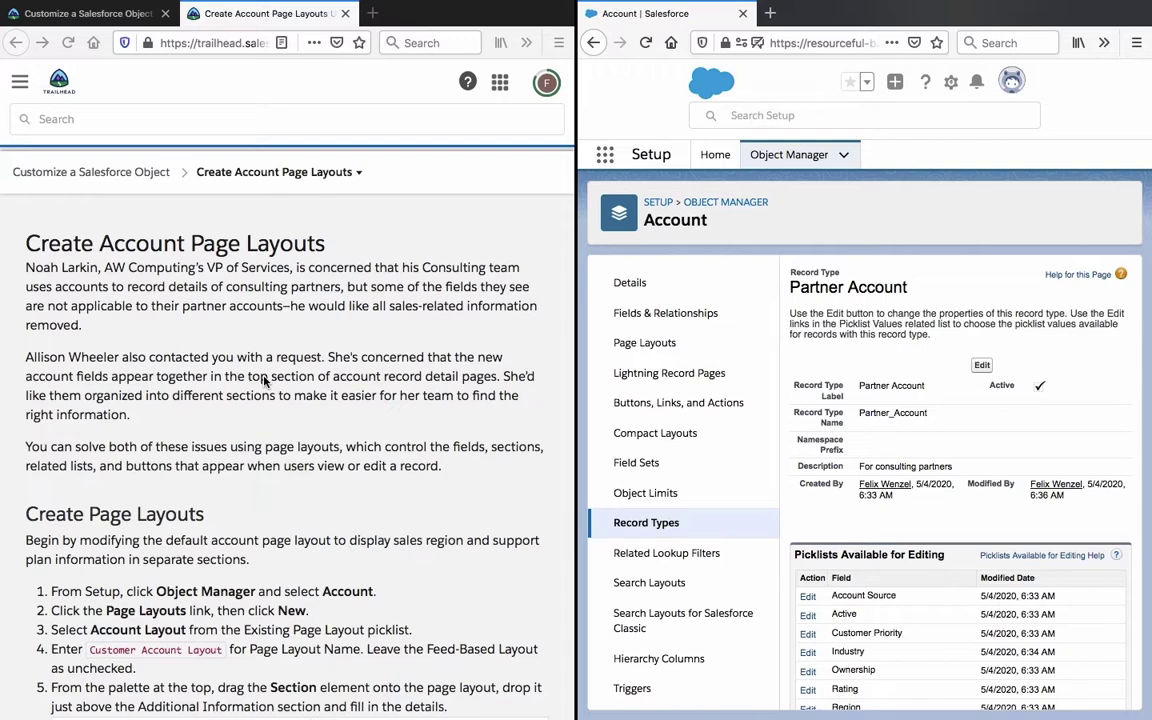
Start a new Account page layout cloned from the existing Account Layout
{"action": "scroll", "coordinate": [264, 380], "scroll_direction": "down", "scroll_amount": 8}
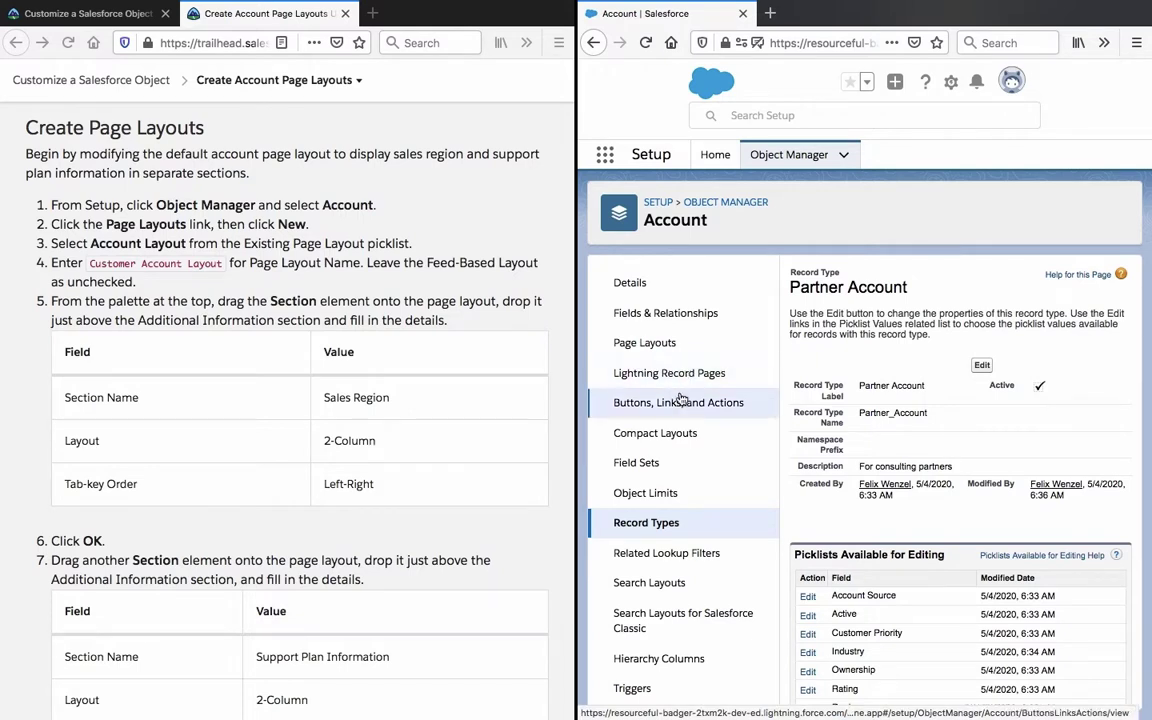
{"action": "left_click", "coordinate": [690, 341]}
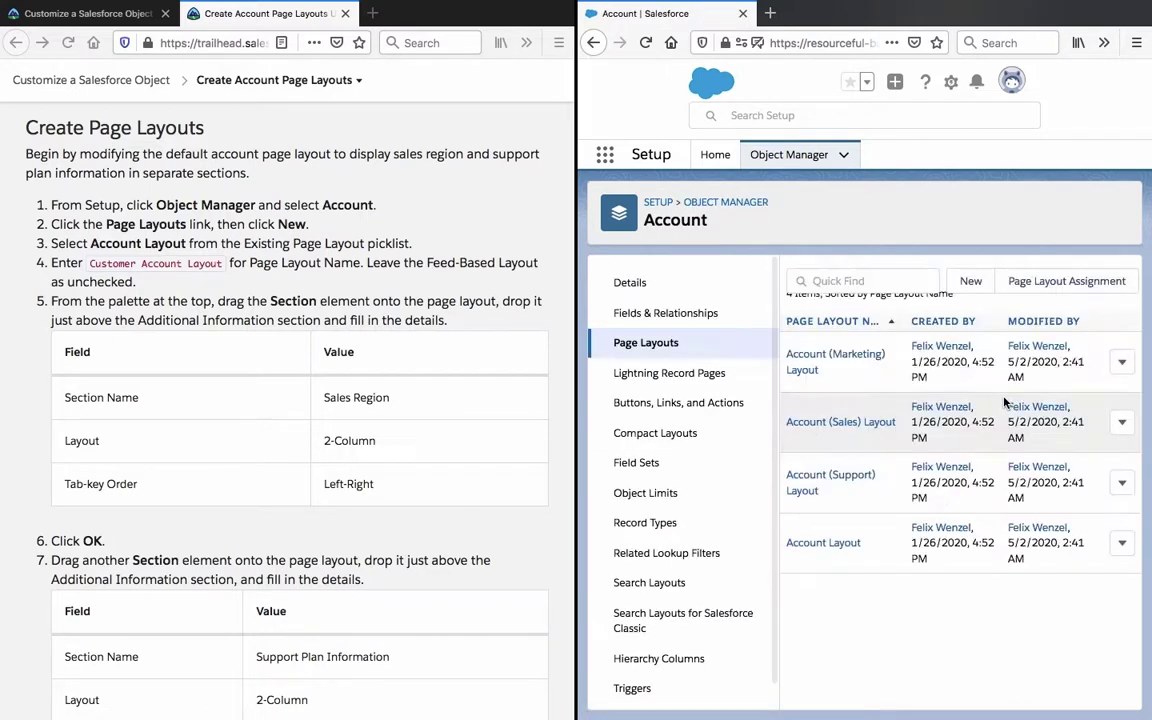
{"action": "scroll", "coordinate": [390, 445], "scroll_direction": "down", "scroll_amount": 1}
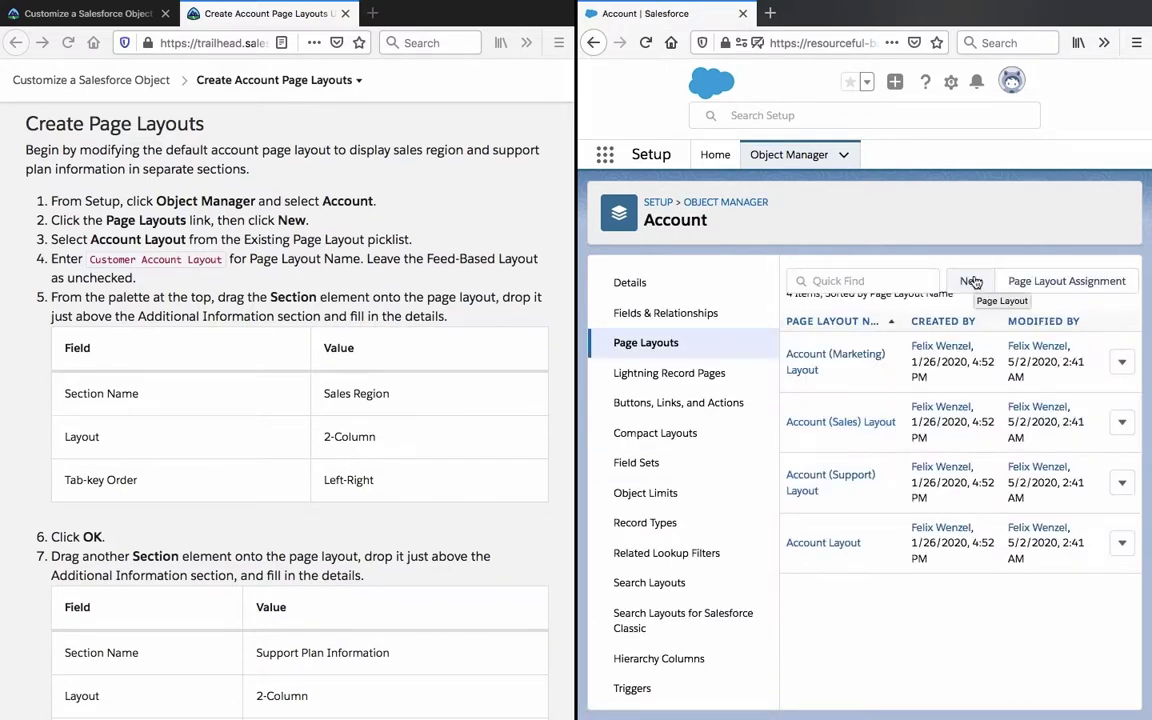
{"action": "left_click", "coordinate": [973, 282]}
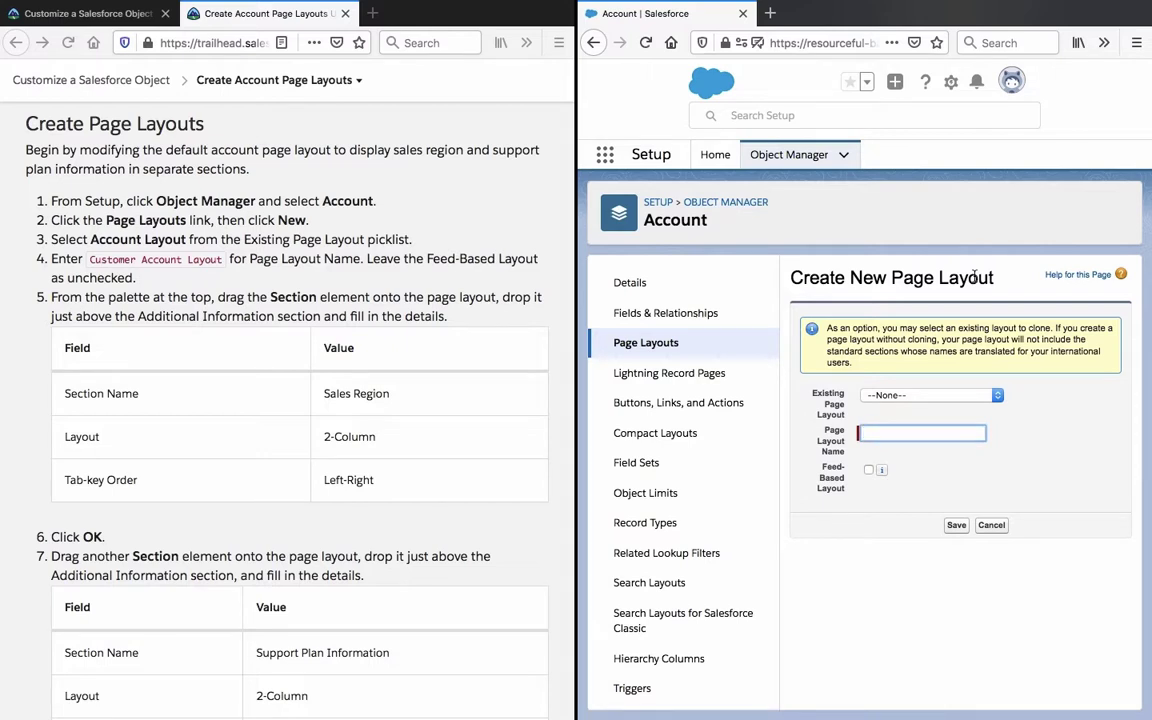
{"action": "left_click", "coordinate": [930, 395]}
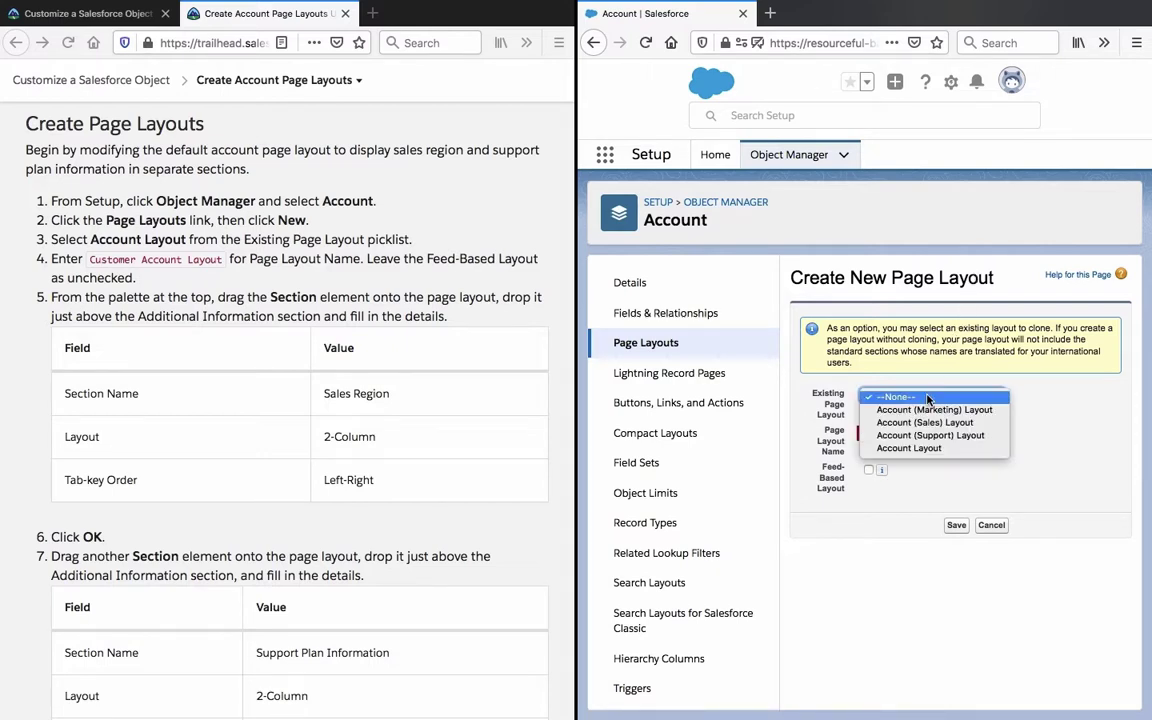
{"action": "left_click", "coordinate": [924, 449]}
Name the new layout 'Customer Account Layout' and save it
{"action": "left_click", "coordinate": [203, 204]}
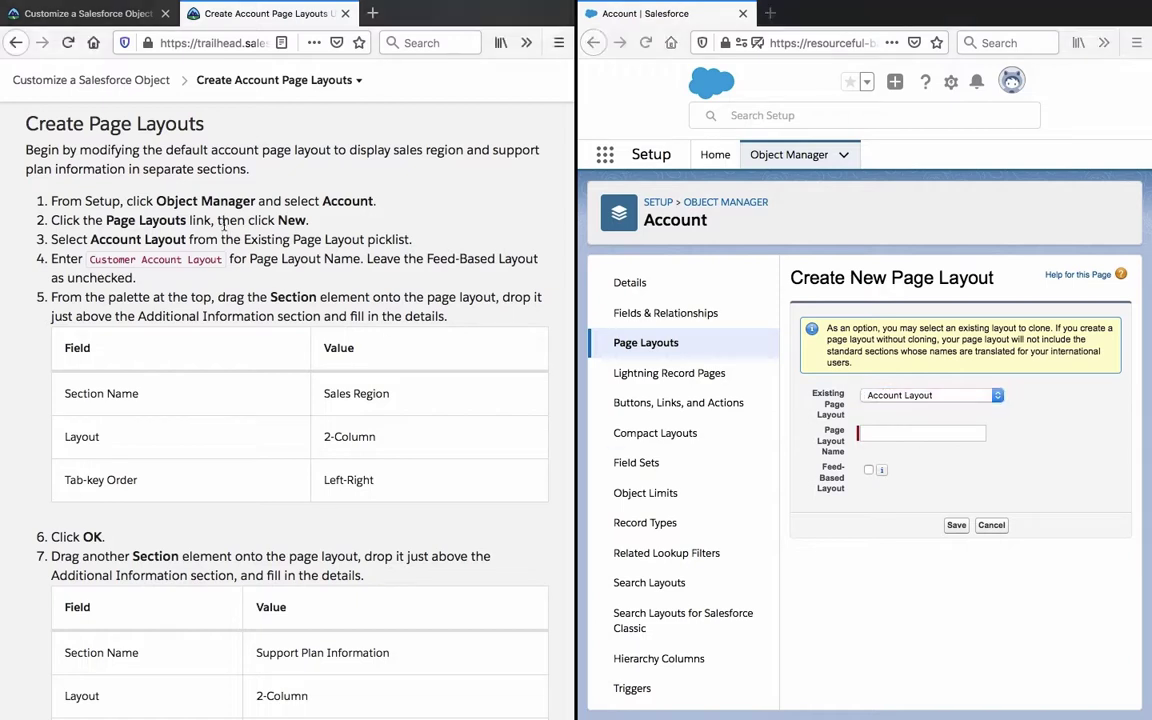
{"action": "left_click_drag", "start_coordinate": [220, 257], "coordinate": [90, 257]}
{"action": "key", "text": "super+c"}
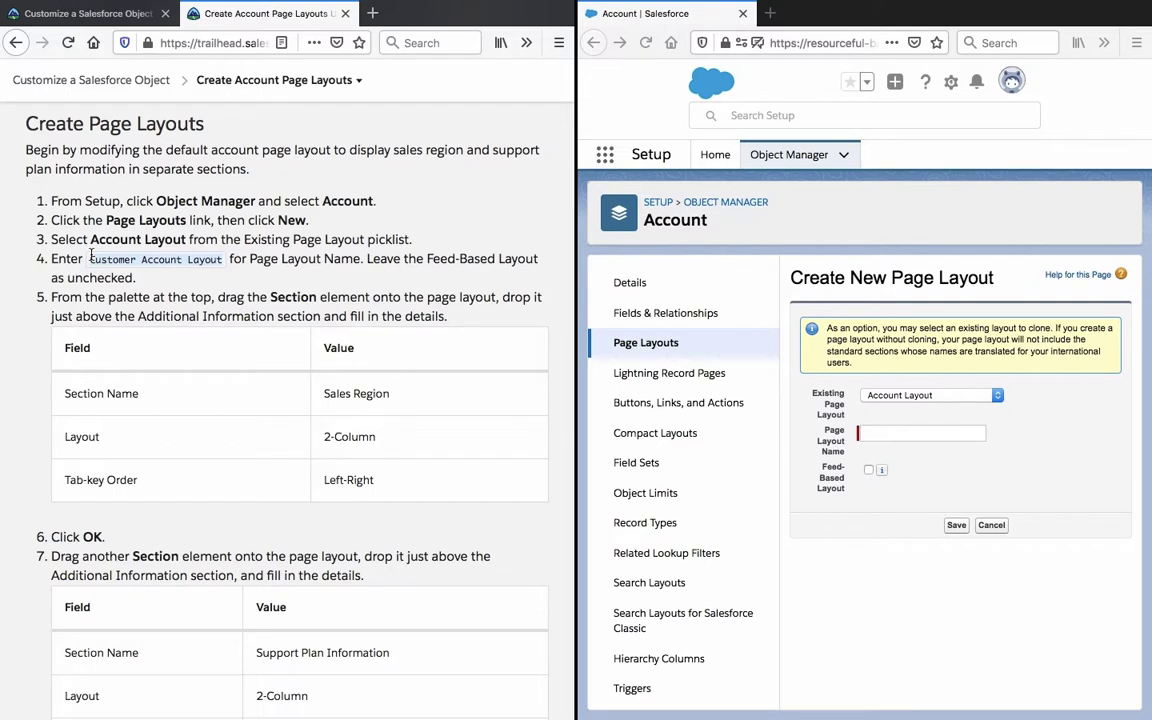
{"action": "left_click", "coordinate": [820, 383]}
{"action": "left_click", "coordinate": [905, 435]}
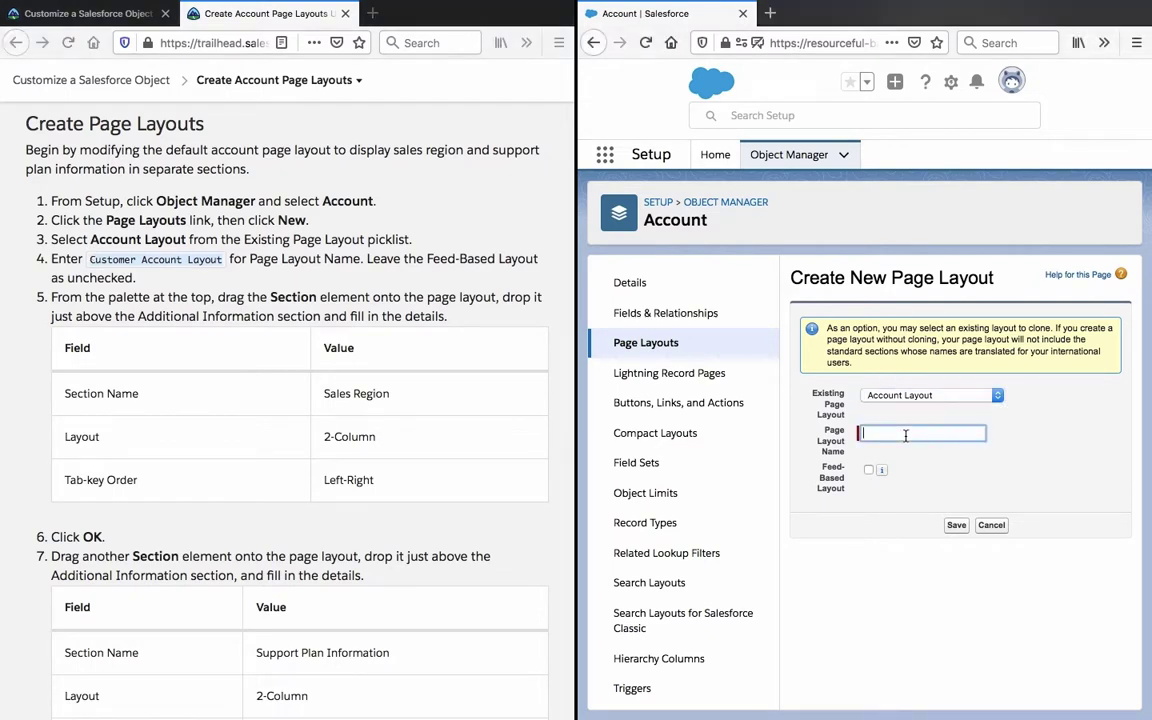
{"action": "key", "text": "super+v"}
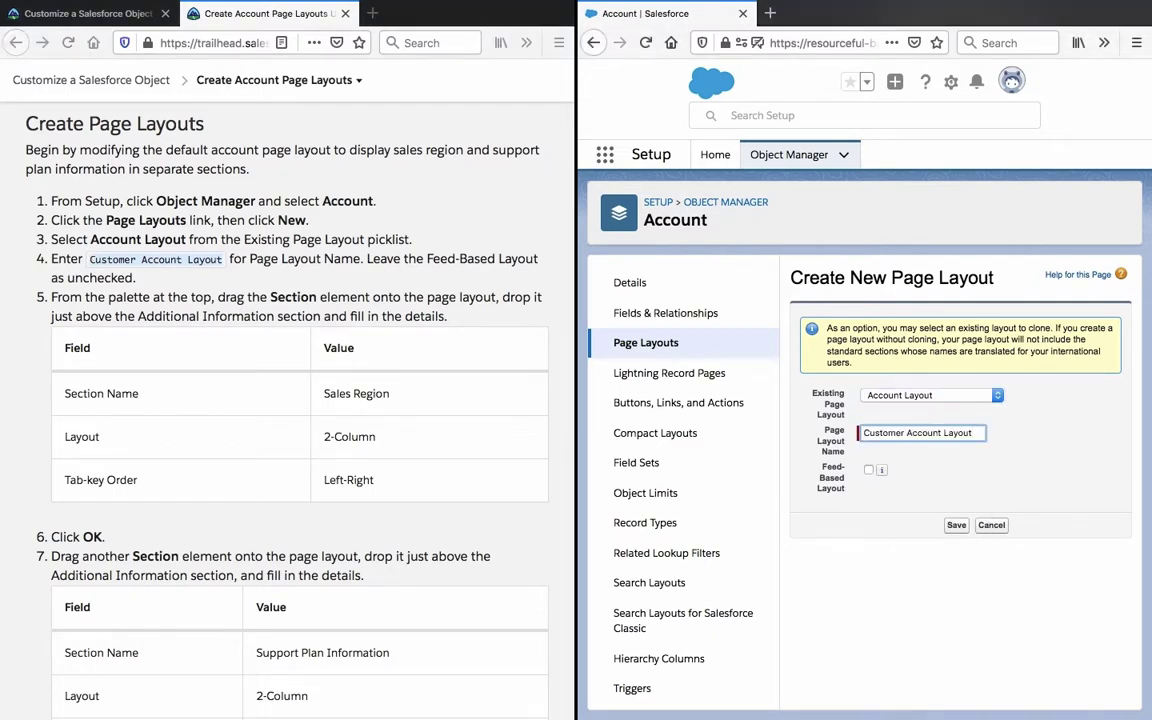
{"action": "triple_click", "coordinate": [944, 432]}
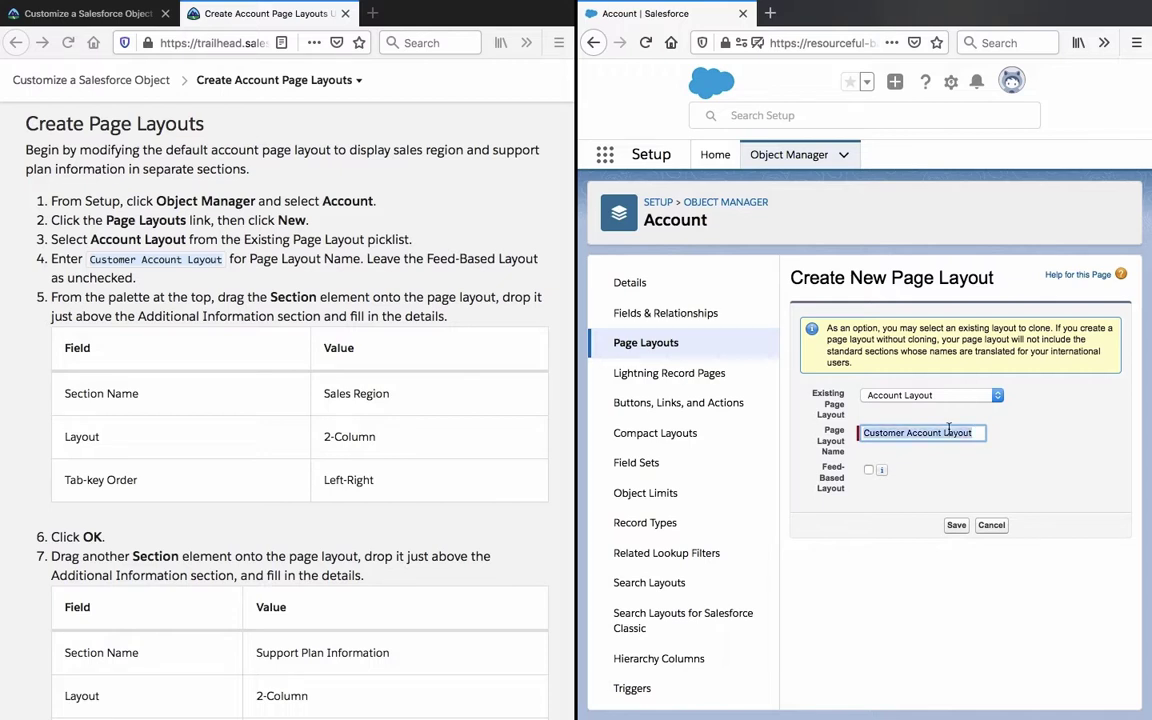
{"action": "left_click", "coordinate": [390, 376]}
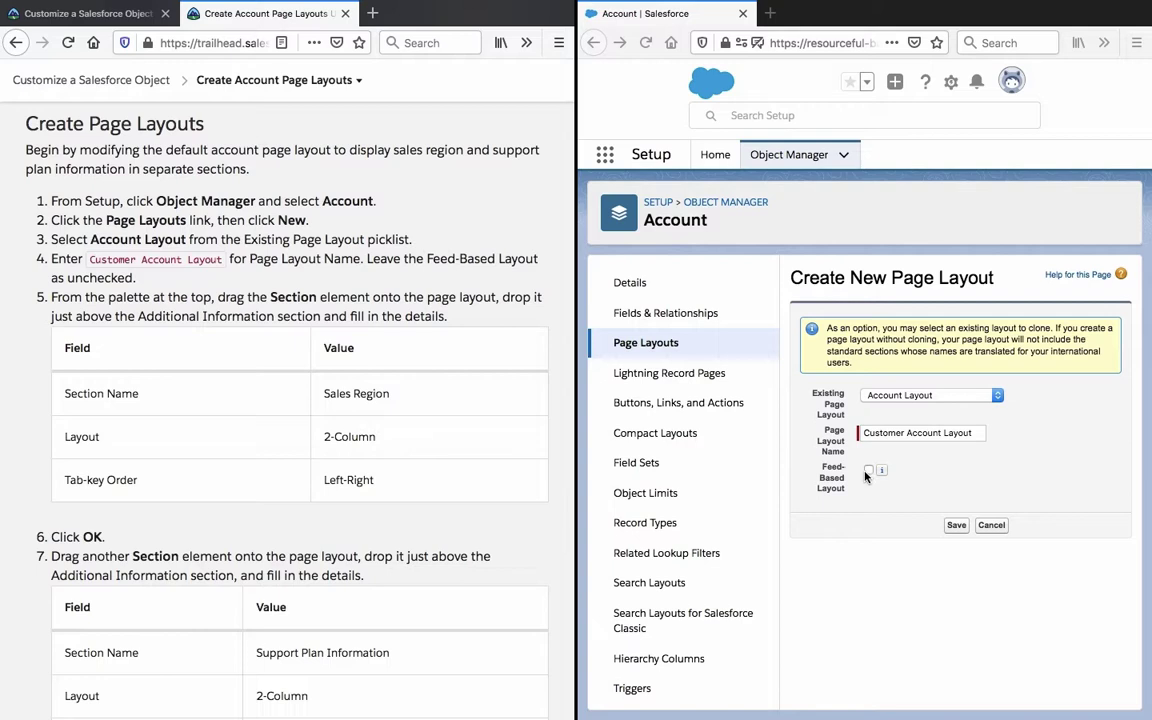
{"action": "left_click", "coordinate": [955, 525]}
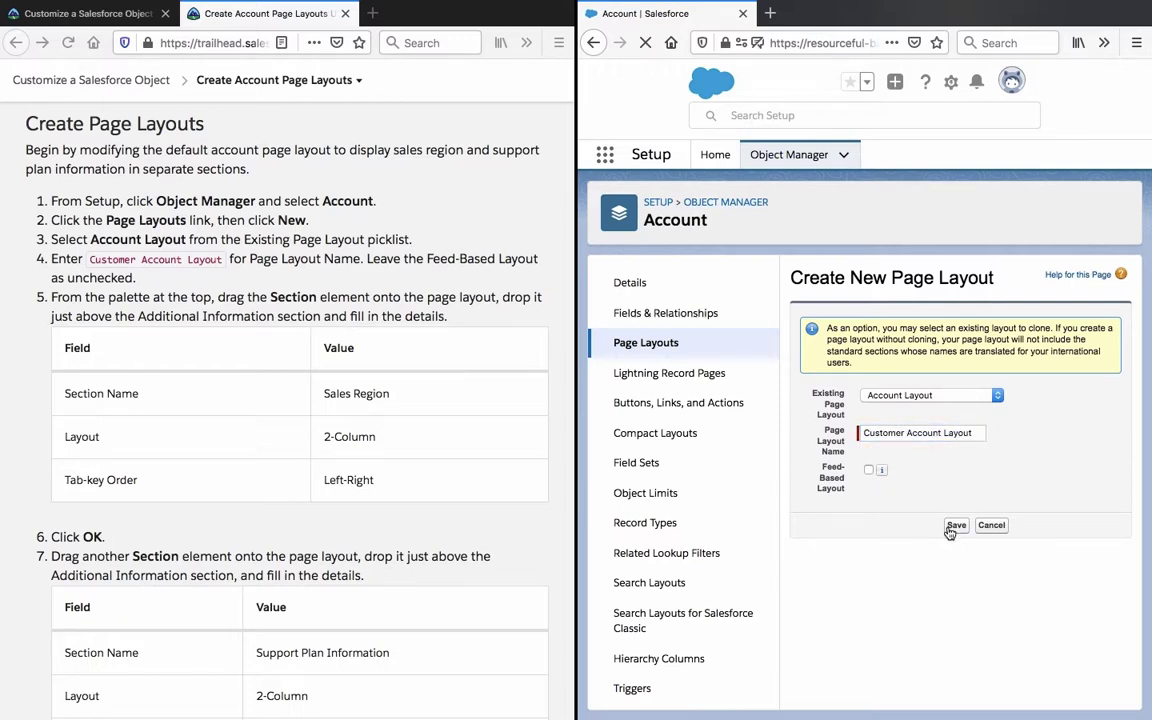
{"action": "left_click", "coordinate": [955, 525]}
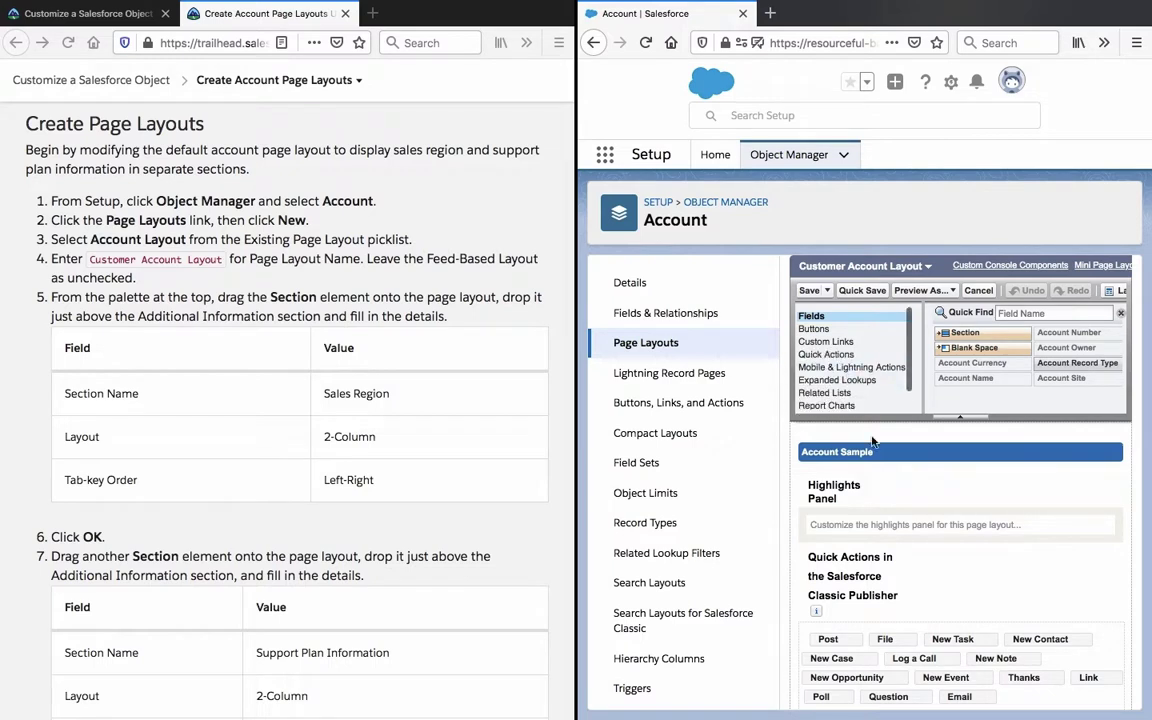
Filter the layout editor palette with 'sec' to list the Section and Blank Space elements
{"action": "scroll", "coordinate": [894, 491], "scroll_direction": "down", "scroll_amount": 2}
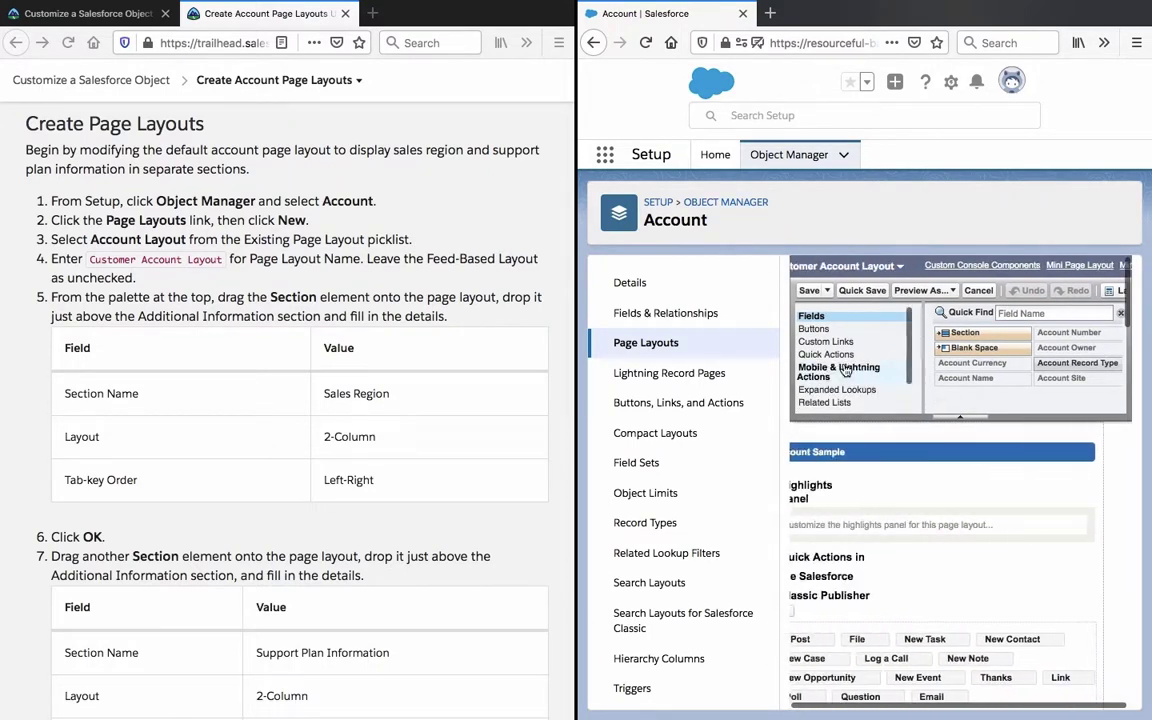
{"action": "scroll", "coordinate": [954, 380], "scroll_direction": "right", "scroll_amount": 3}
{"action": "scroll", "coordinate": [954, 380], "scroll_direction": "right", "scroll_amount": 5}
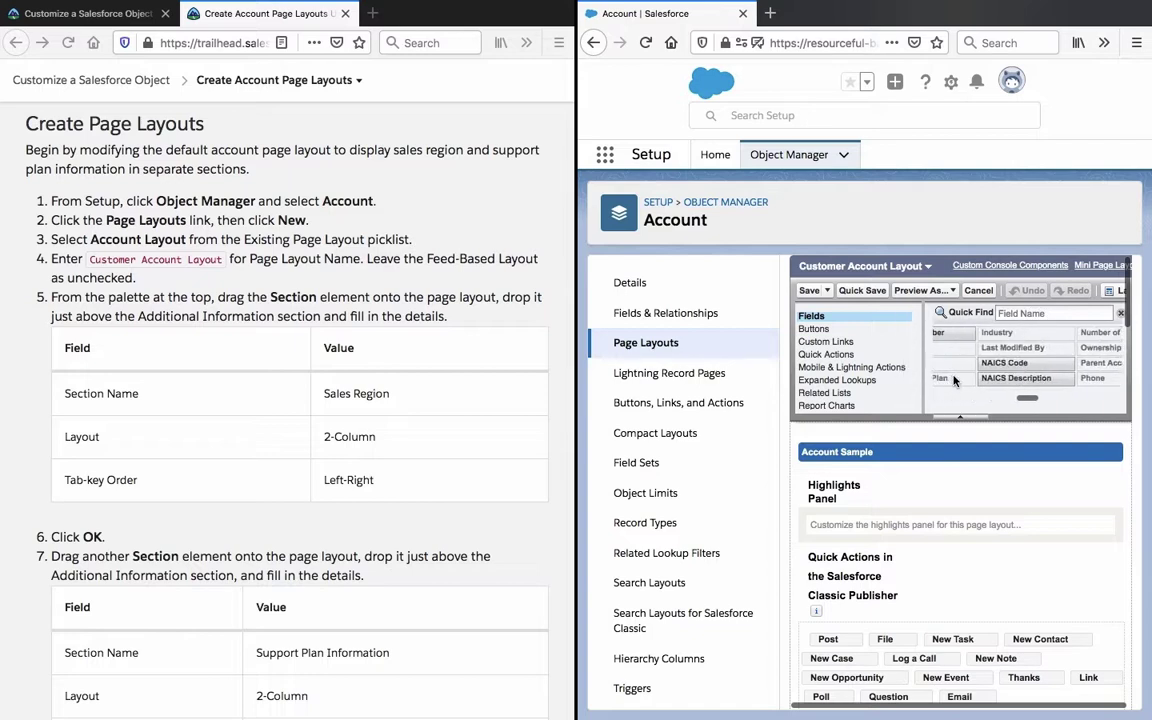
{"action": "left_click", "coordinate": [1037, 312]}
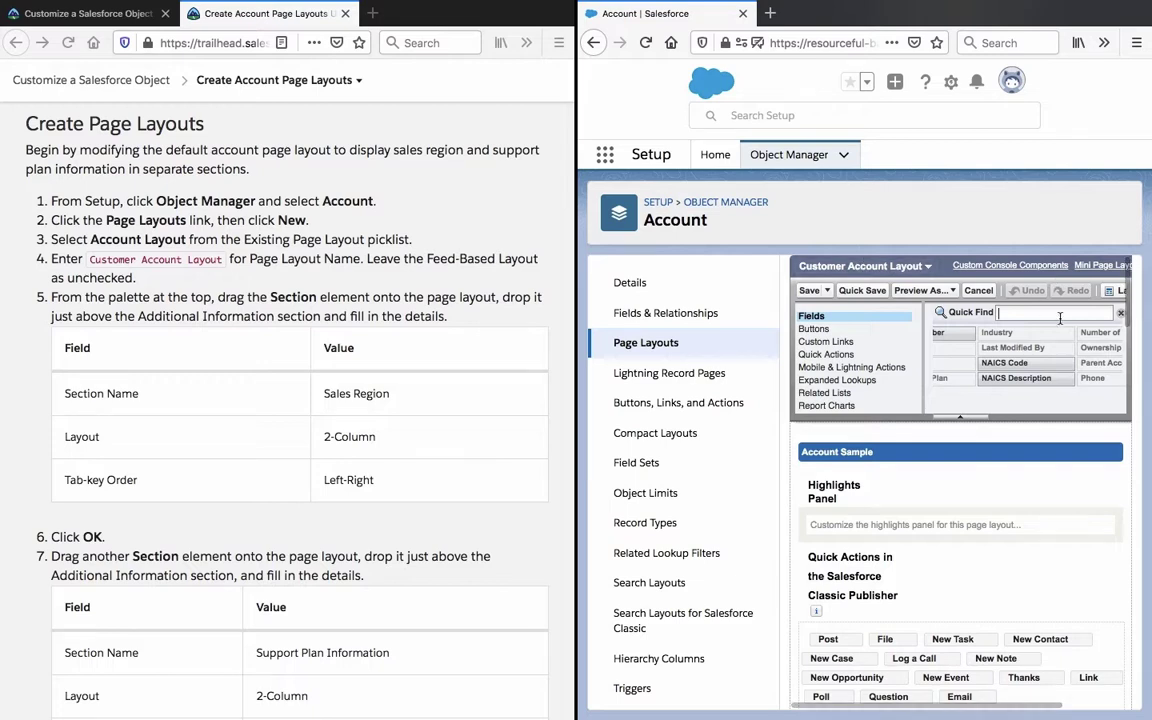
{"action": "type", "text": "sec"}
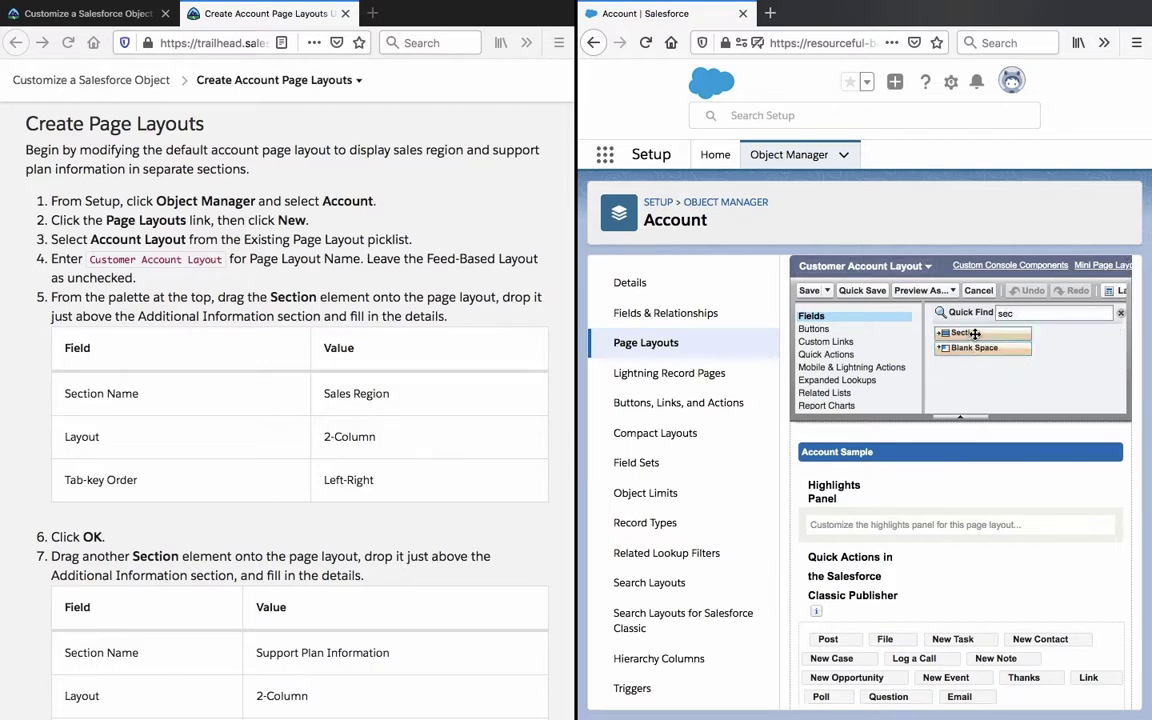
Try dropping a new Section onto the layout, then cancel the misplaced section
{"action": "left_click_drag", "start_coordinate": [966, 333], "coordinate": [857, 435]}
{"action": "scroll", "coordinate": [857, 435], "scroll_direction": "down", "scroll_amount": 2}
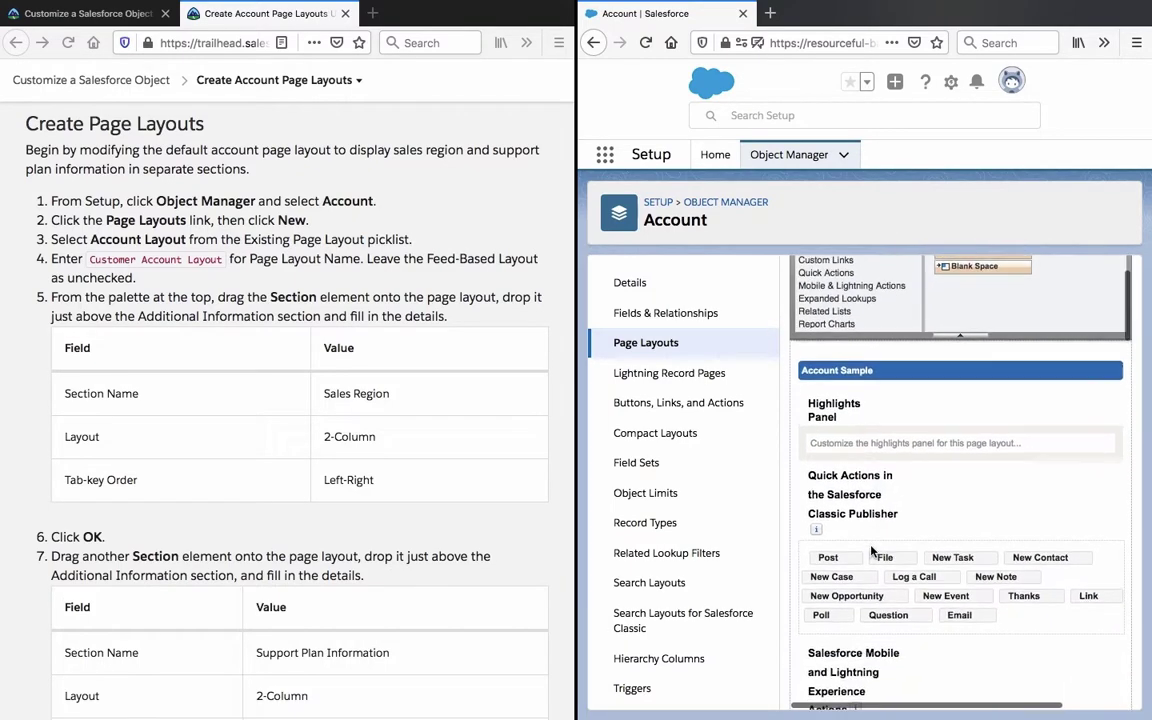
{"action": "scroll", "coordinate": [872, 551], "scroll_direction": "down", "scroll_amount": 5}
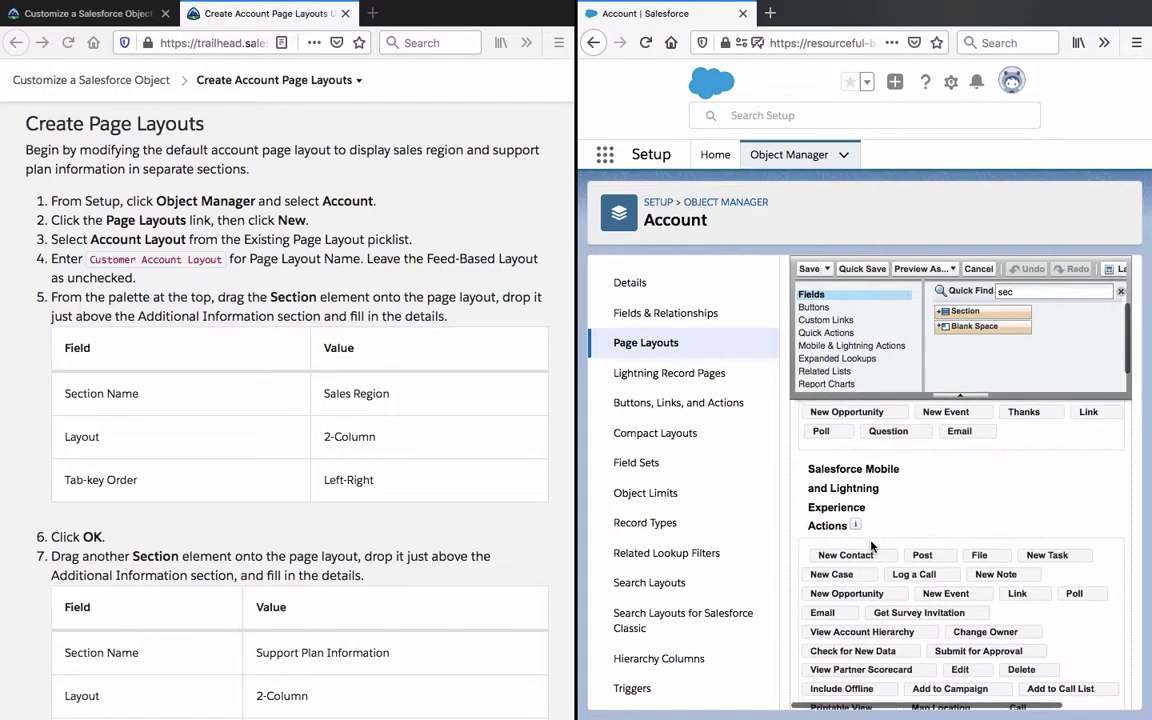
{"action": "left_click_drag", "start_coordinate": [965, 311], "coordinate": [905, 492]}
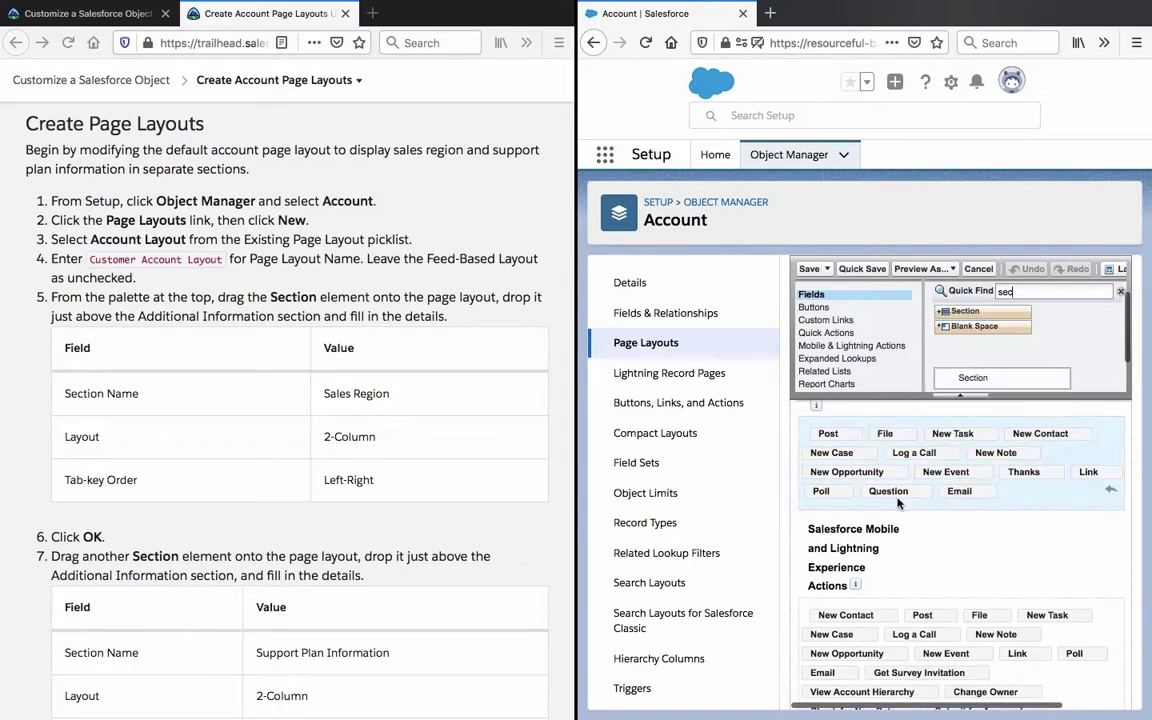
{"action": "left_click_drag", "start_coordinate": [965, 311], "coordinate": [967, 572]}
{"action": "scroll", "coordinate": [967, 575], "scroll_direction": "up", "scroll_amount": 10}
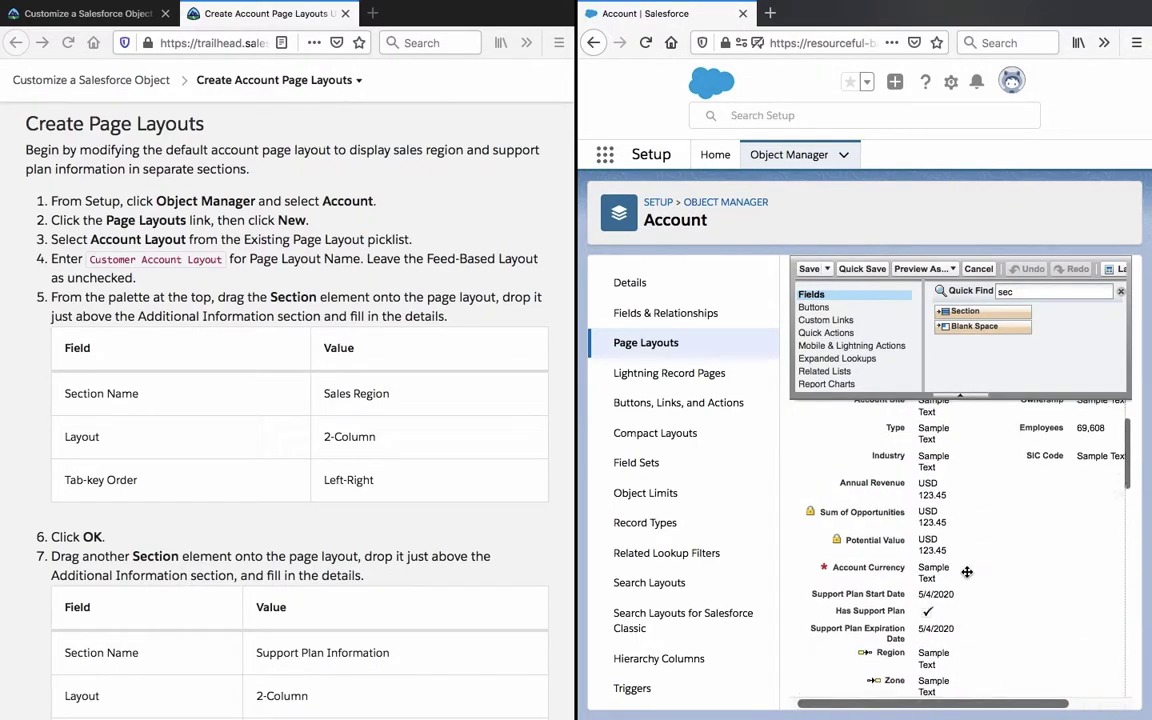
{"action": "scroll", "coordinate": [967, 577], "scroll_direction": "up", "scroll_amount": 5}
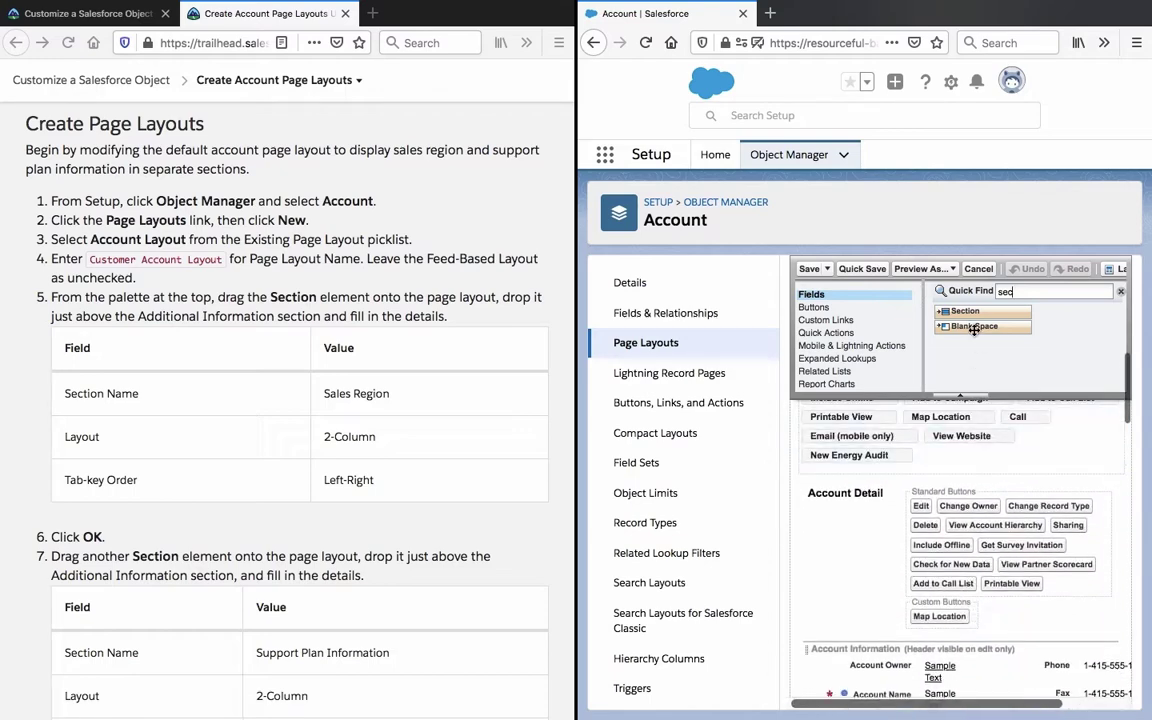
{"action": "left_click_drag", "start_coordinate": [965, 311], "coordinate": [855, 670]}
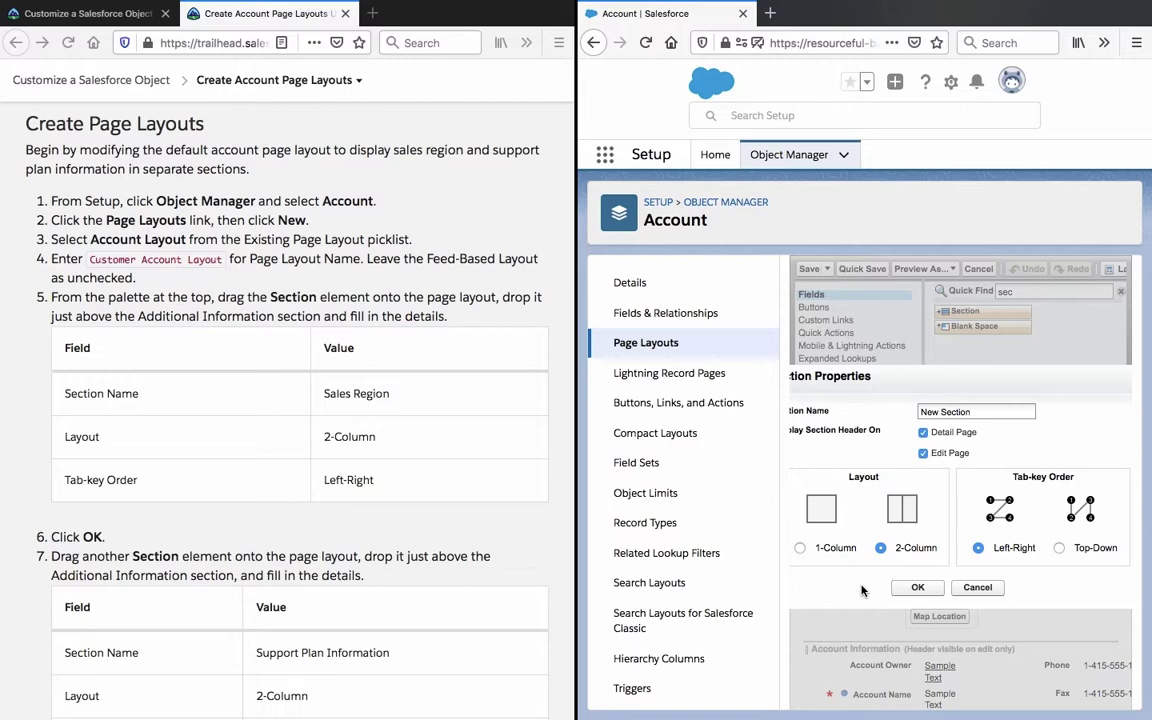
{"action": "left_click", "coordinate": [977, 587]}
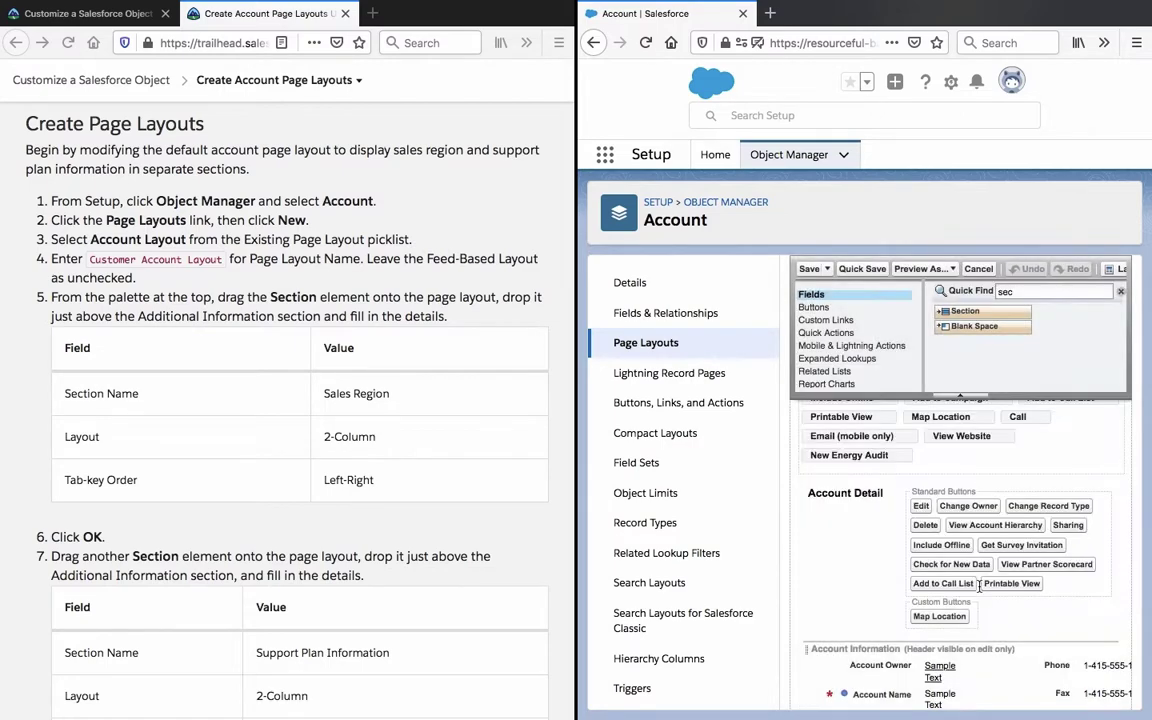
Insert a Section above Additional Information named 'Sales Region', keeping 2-Column, Left-Right
{"action": "scroll", "coordinate": [979, 587], "scroll_direction": "down", "scroll_amount": 5}
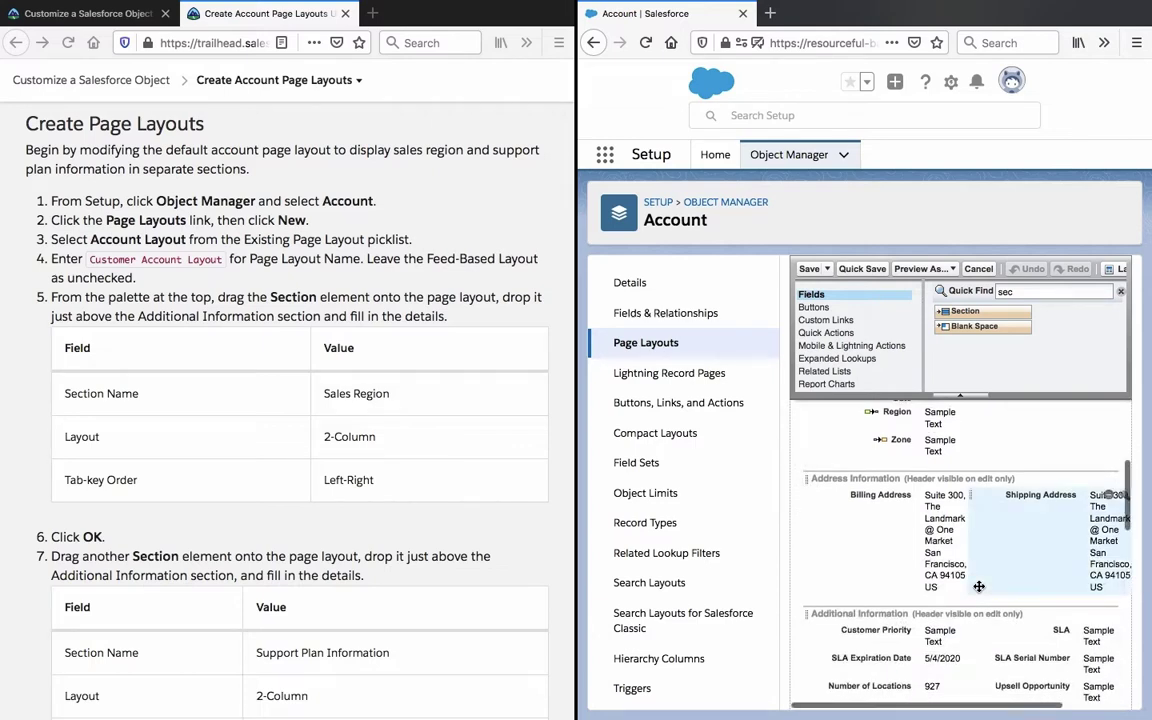
{"action": "scroll", "coordinate": [979, 587], "scroll_direction": "down", "scroll_amount": 3}
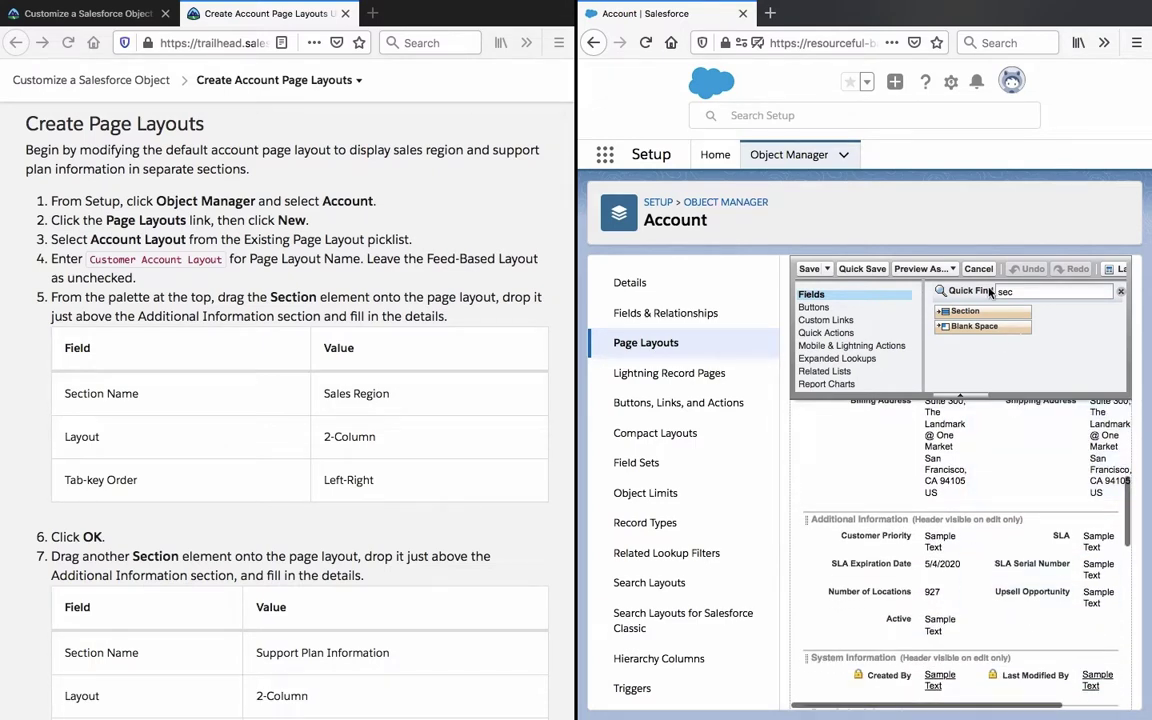
{"action": "left_click_drag", "start_coordinate": [965, 311], "coordinate": [916, 450]}
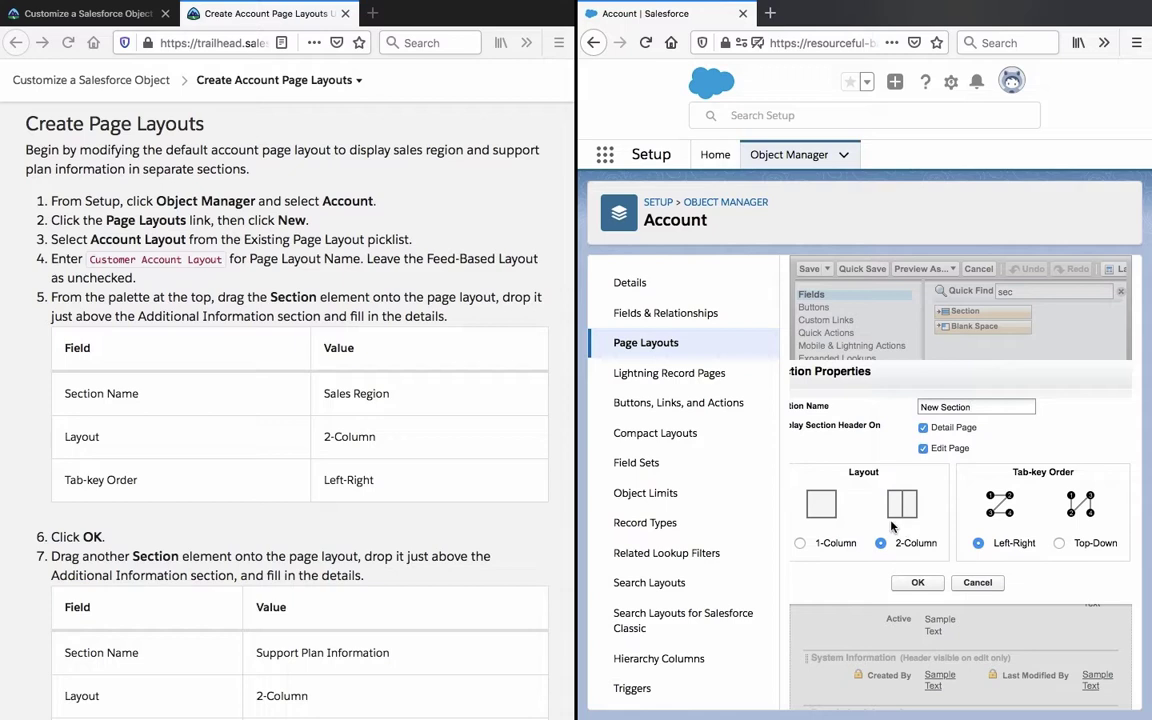
{"action": "triple_click", "coordinate": [385, 390]}
{"action": "key", "text": "ctrl+c"}
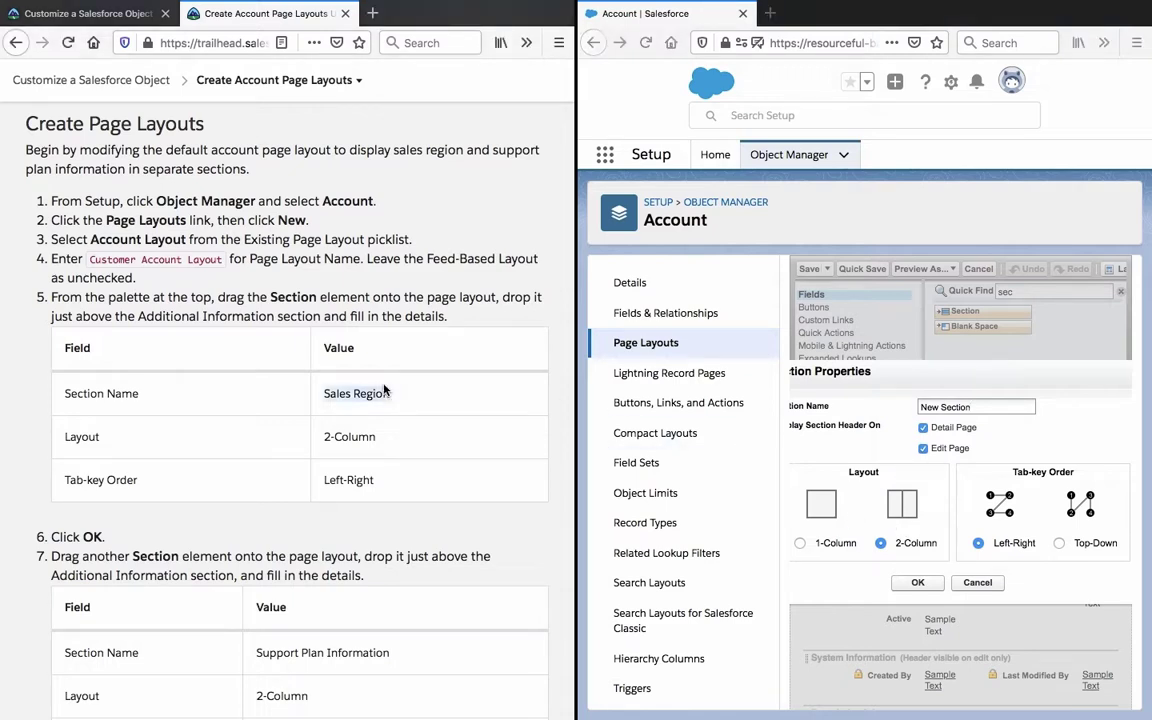
{"action": "triple_click", "coordinate": [960, 405]}
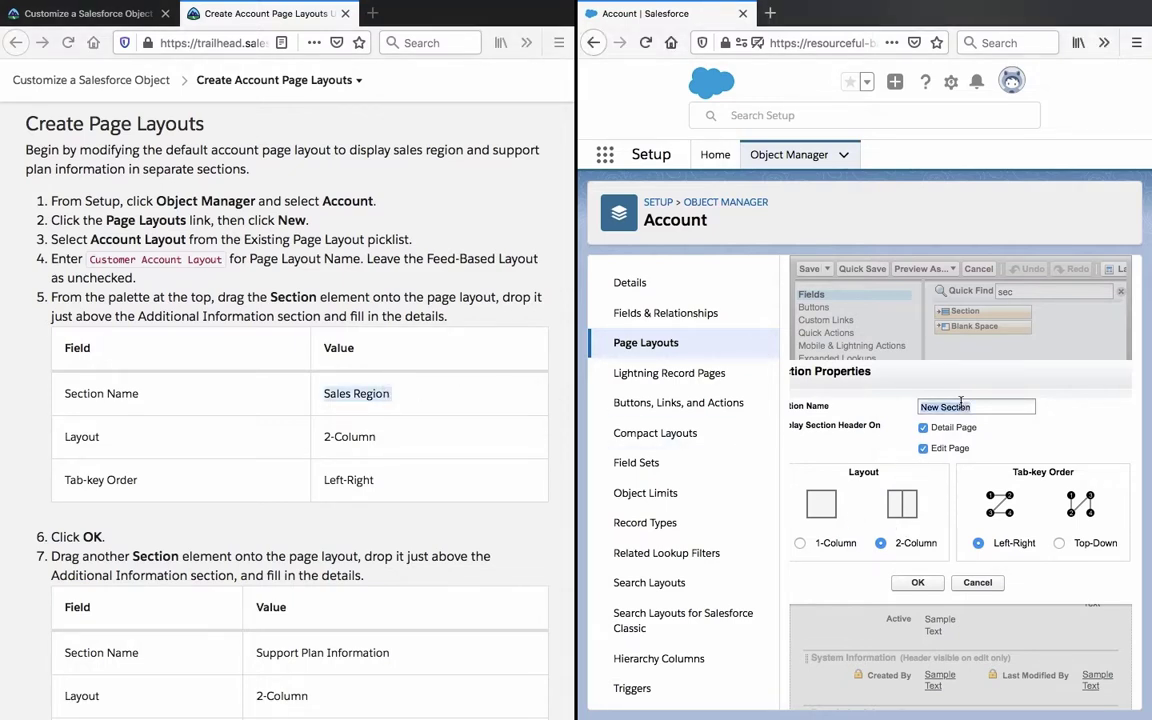
{"action": "key", "text": "ctrl+v"}
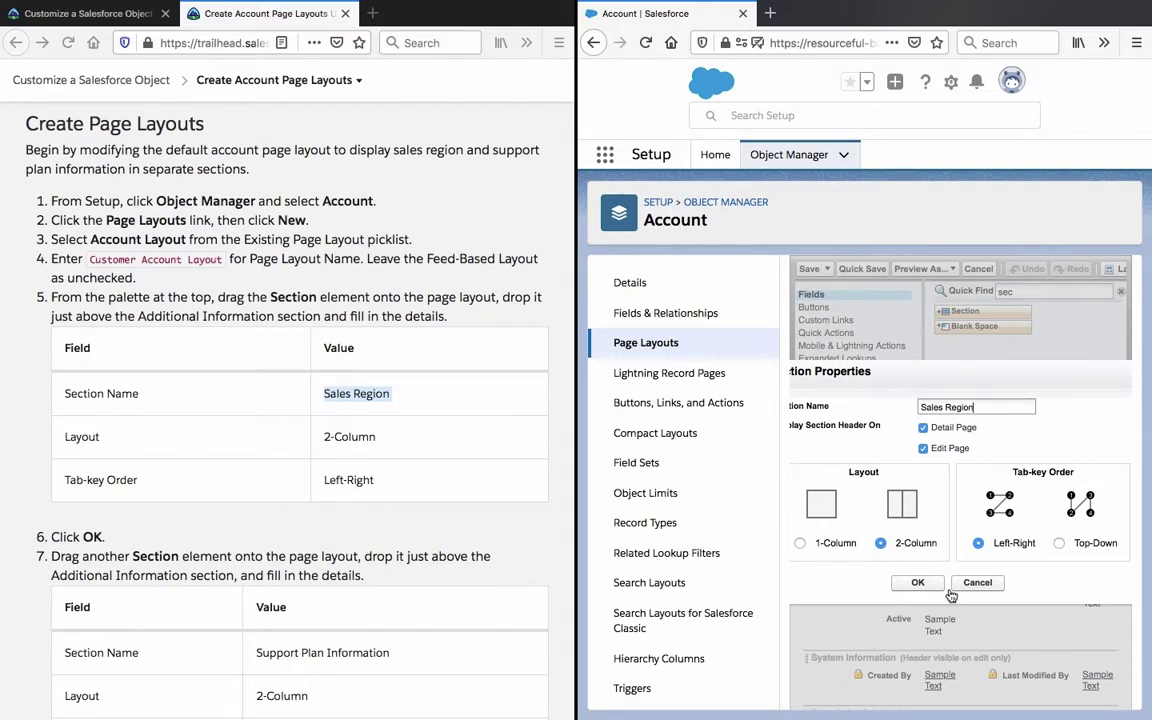
{"action": "left_click", "coordinate": [915, 582]}
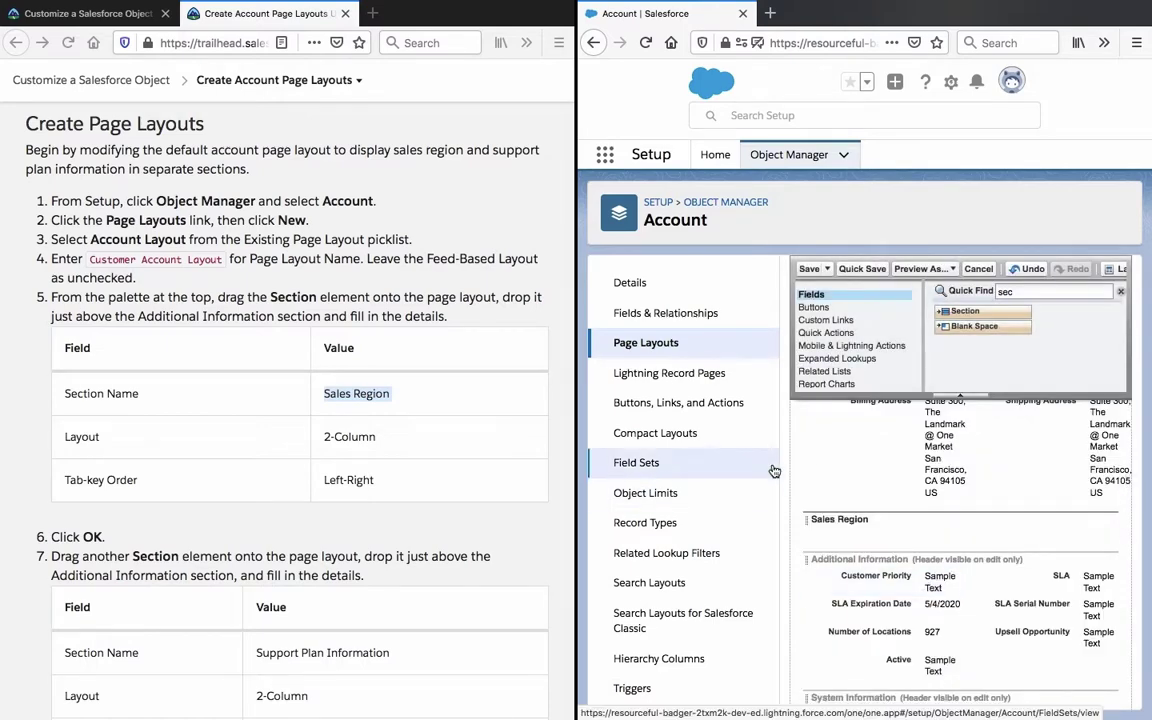
Insert a 2-Column 'Support Plan Information' section between Sales Region and Additional Information
{"action": "left_click", "coordinate": [445, 475]}
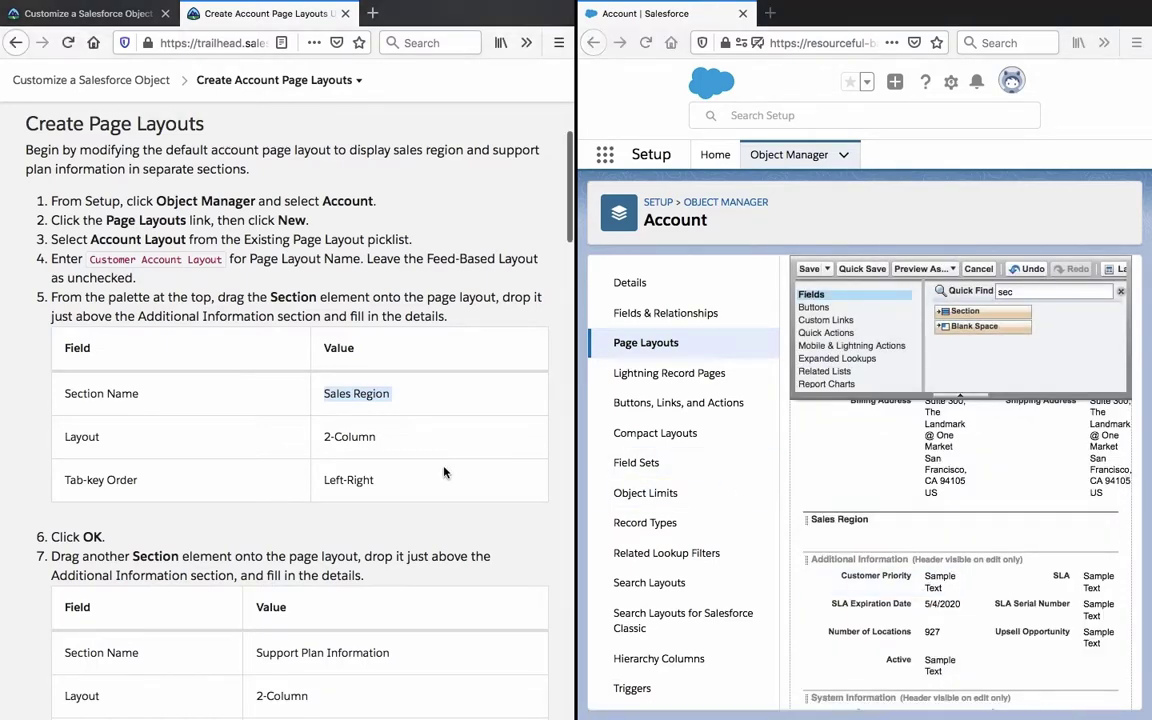
{"action": "scroll", "coordinate": [445, 475], "scroll_direction": "down", "scroll_amount": 2}
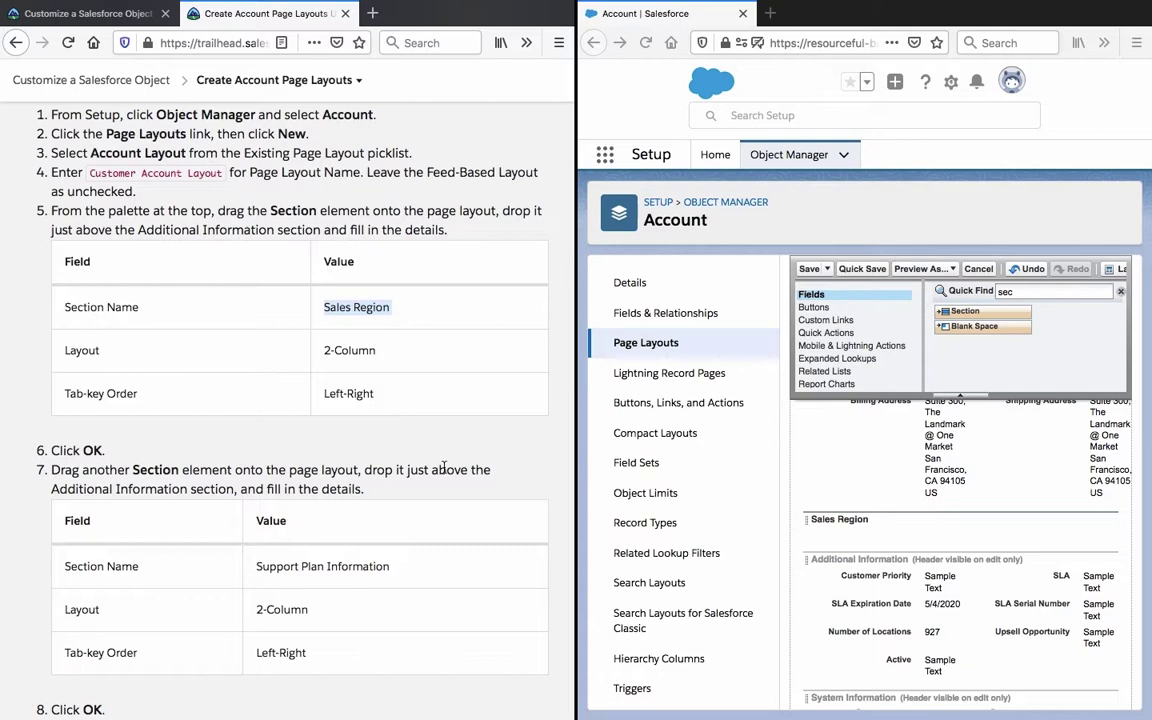
{"action": "triple_click", "coordinate": [444, 469]}
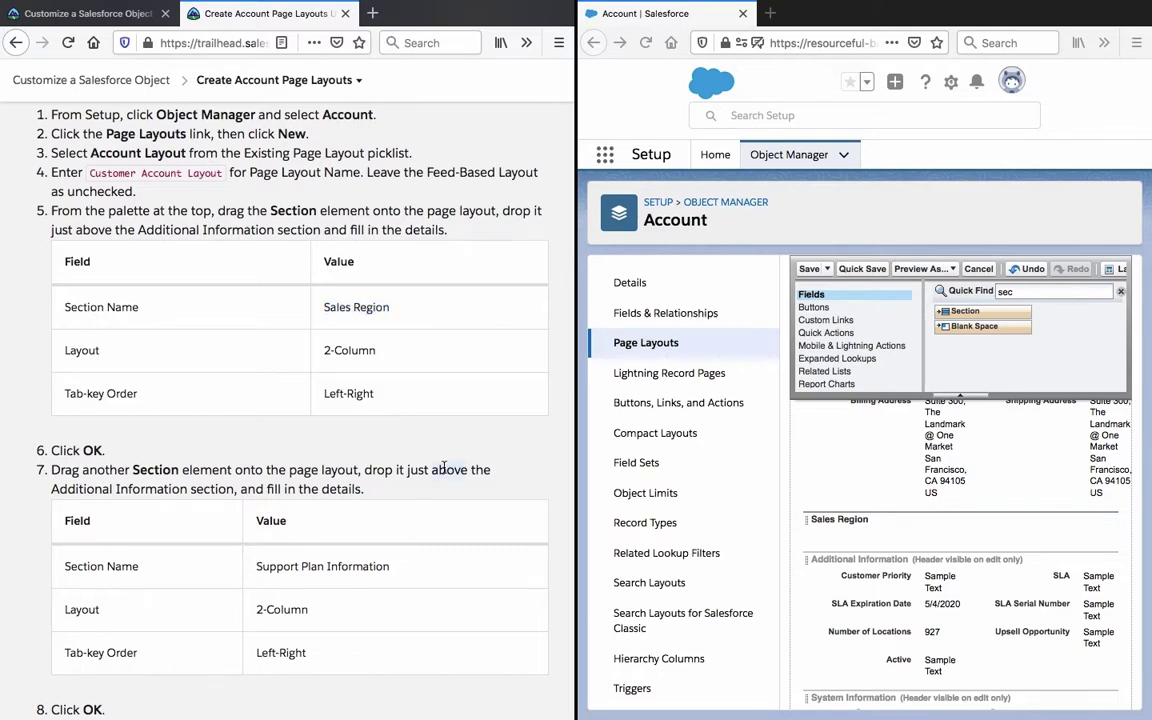
{"action": "scroll", "coordinate": [445, 472], "scroll_direction": "down", "scroll_amount": 1}
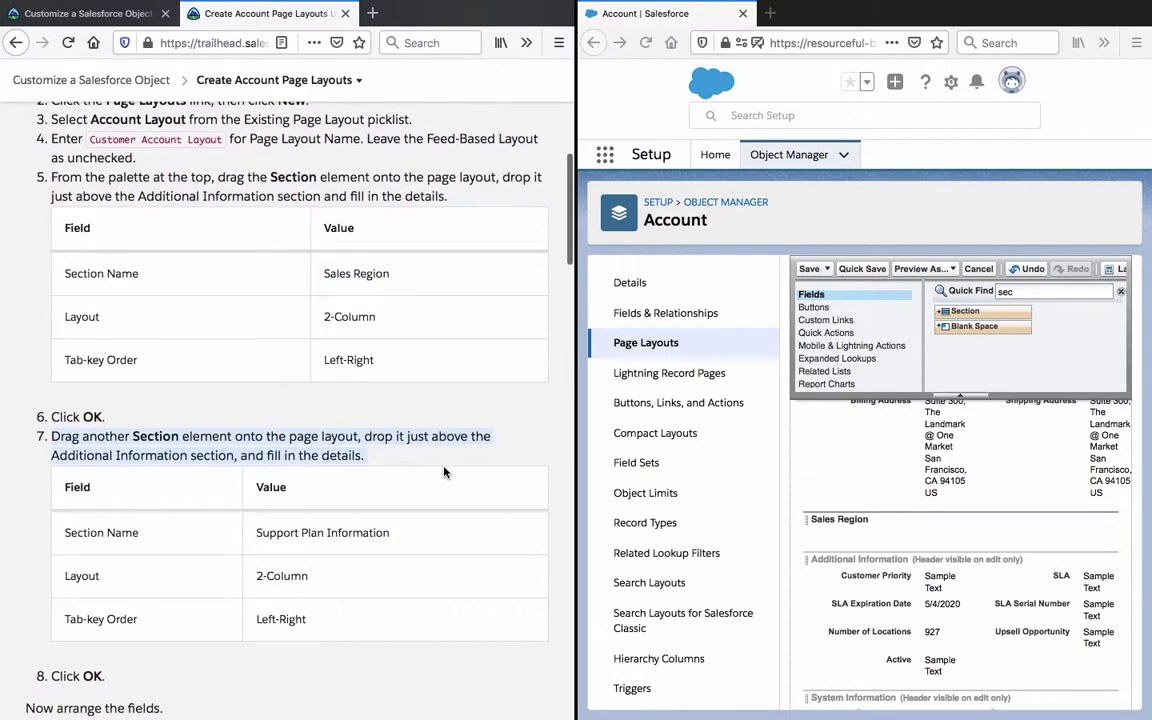
{"action": "left_click", "coordinate": [980, 313]}
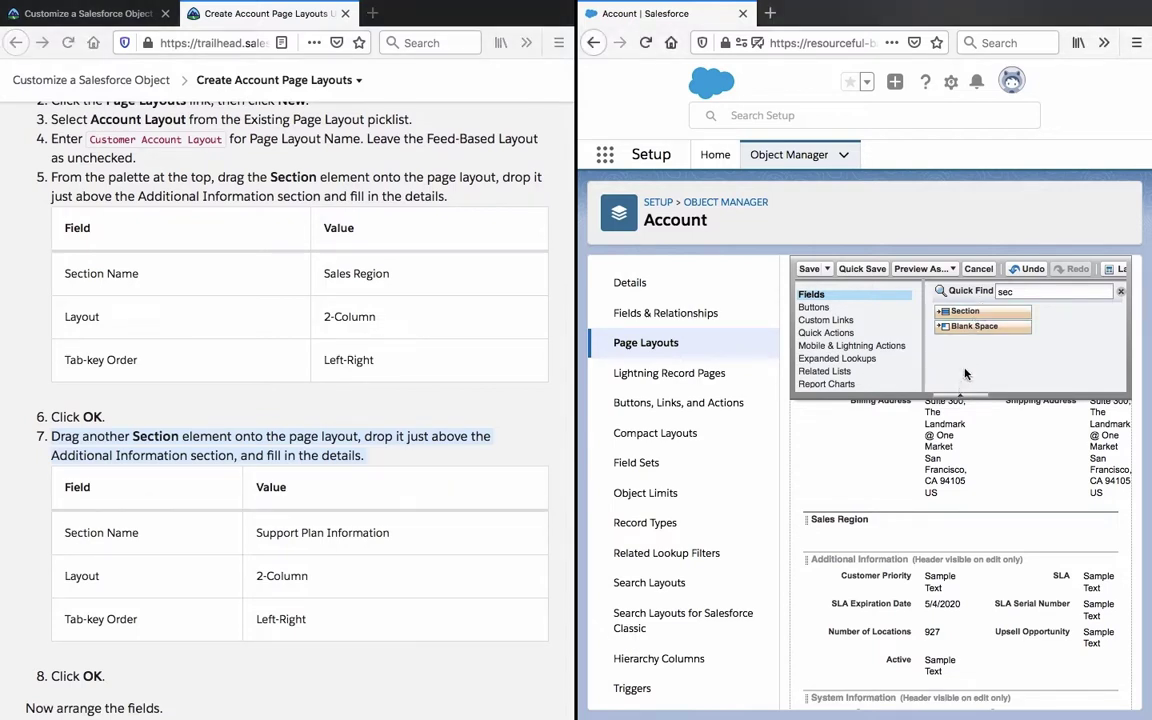
{"action": "left_click_drag", "start_coordinate": [967, 311], "coordinate": [881, 537]}
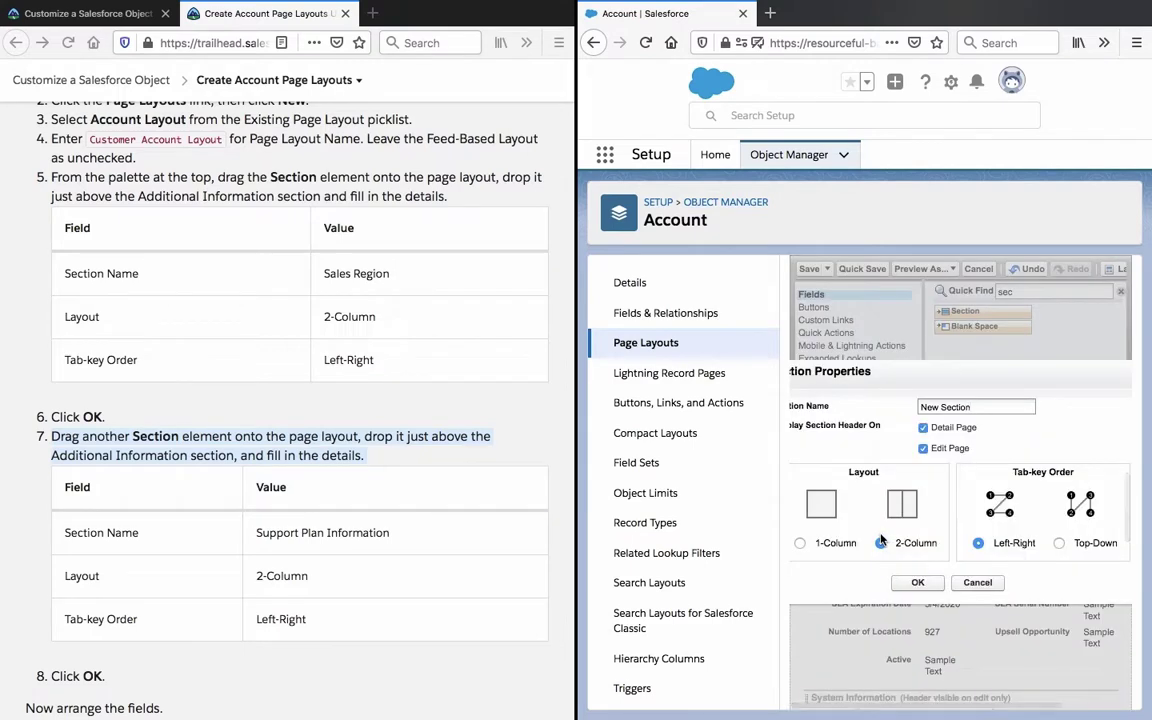
{"action": "triple_click", "coordinate": [365, 533]}
{"action": "key", "text": "ctrl+c"}
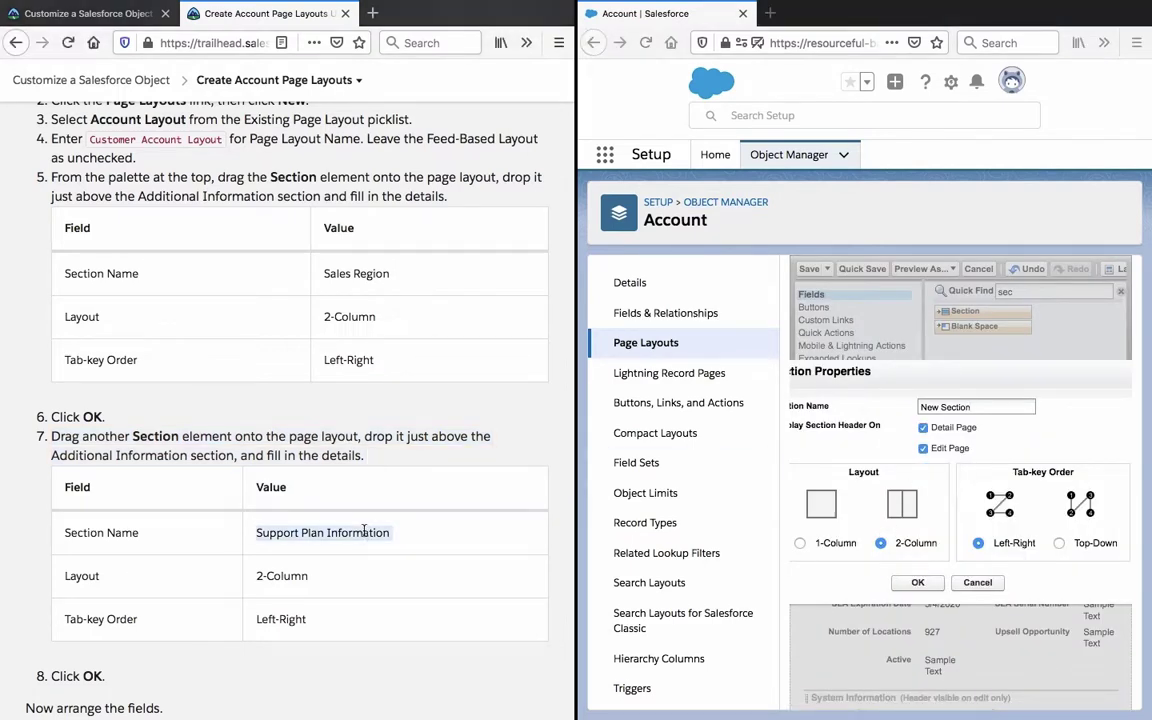
{"action": "triple_click", "coordinate": [1002, 403]}
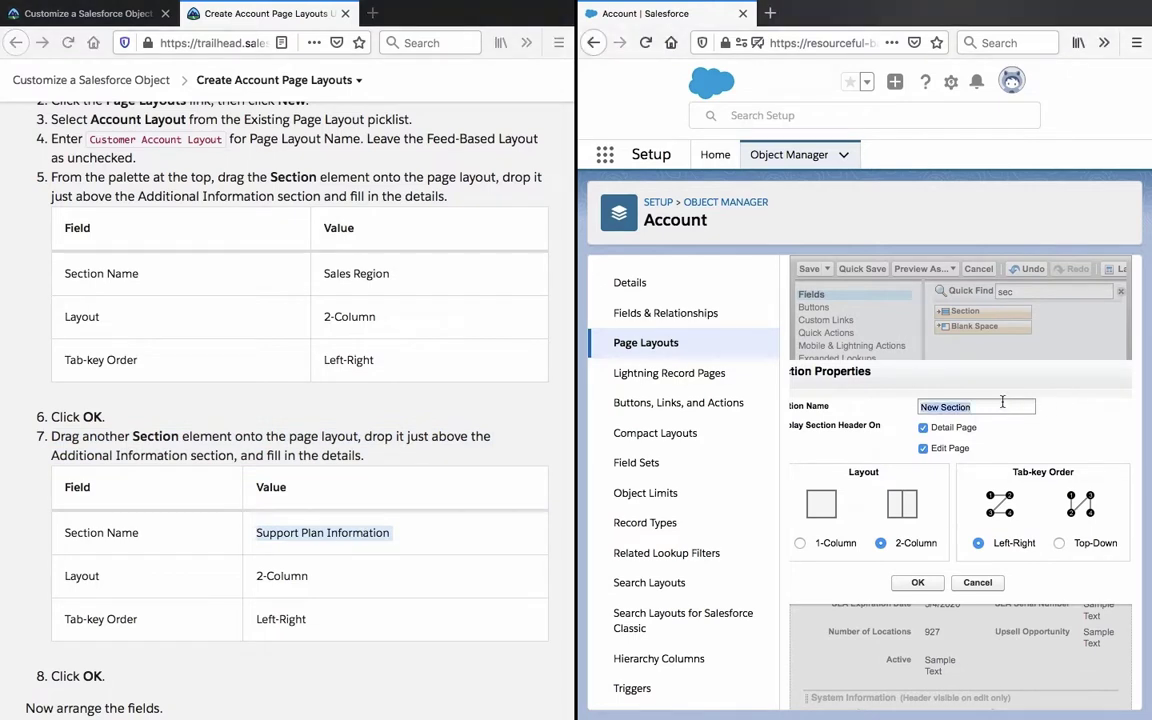
{"action": "key", "text": "ctrl+v"}
{"action": "key", "text": "Right"}
{"action": "left_click", "coordinate": [914, 582]}
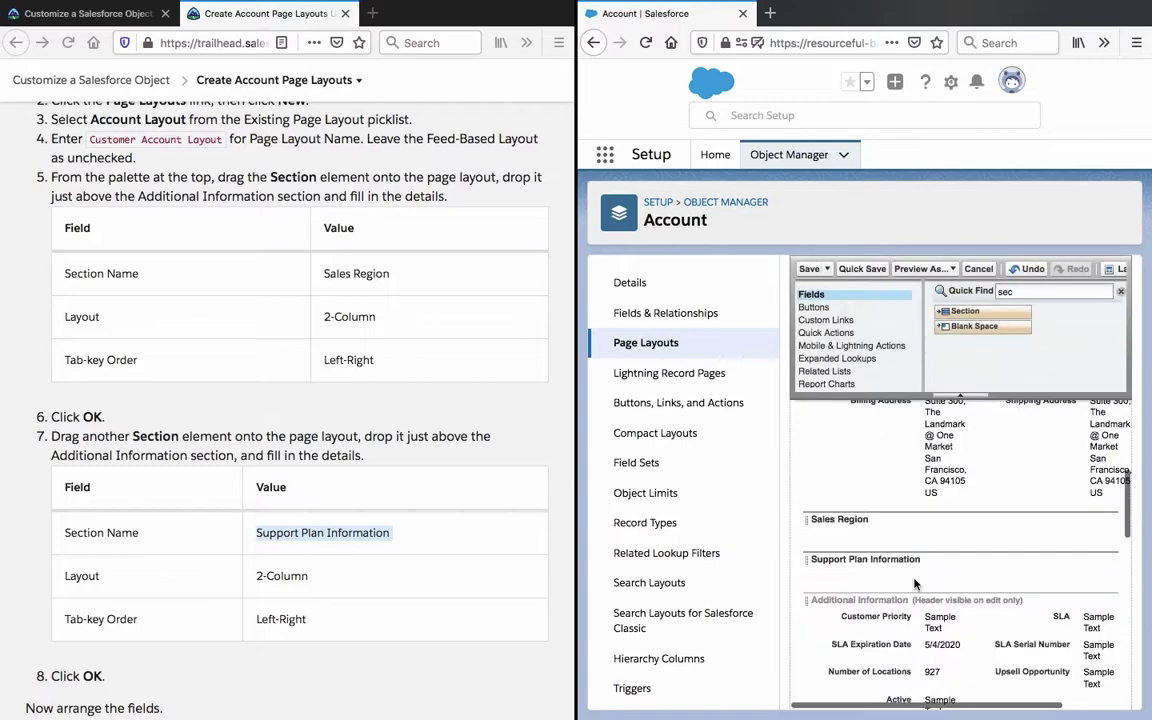
{"action": "scroll", "coordinate": [424, 543], "scroll_direction": "down", "scroll_amount": 5}
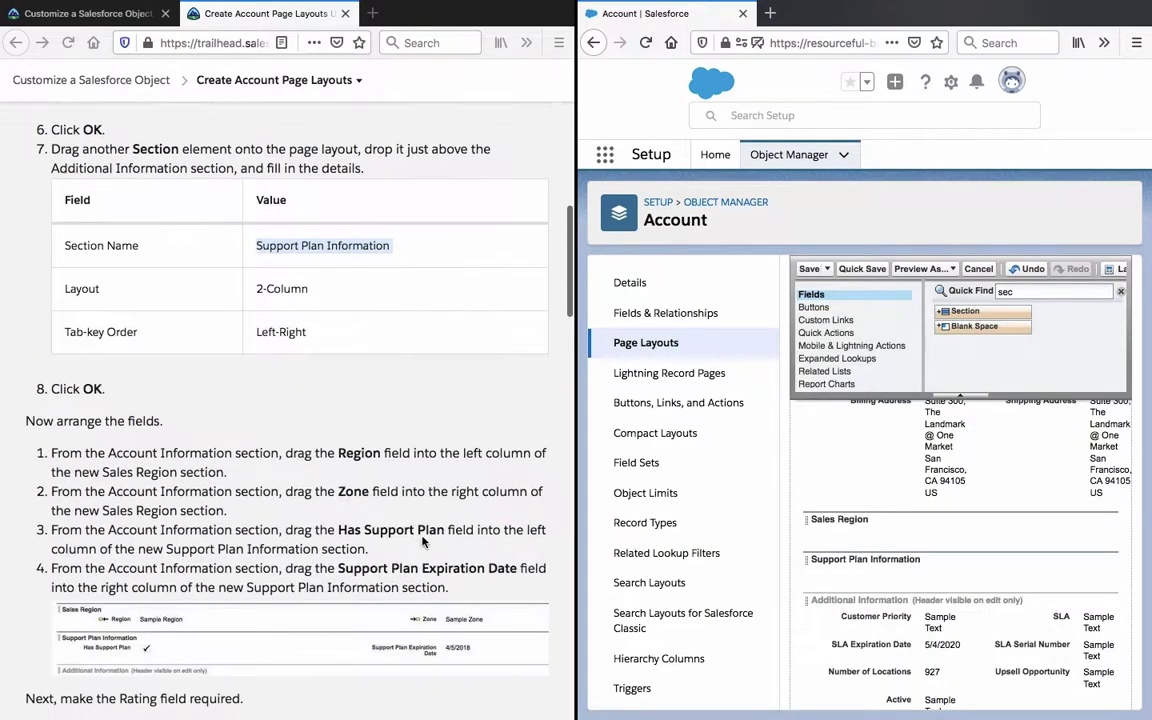
{"action": "scroll", "coordinate": [406, 489], "scroll_direction": "down", "scroll_amount": 3}
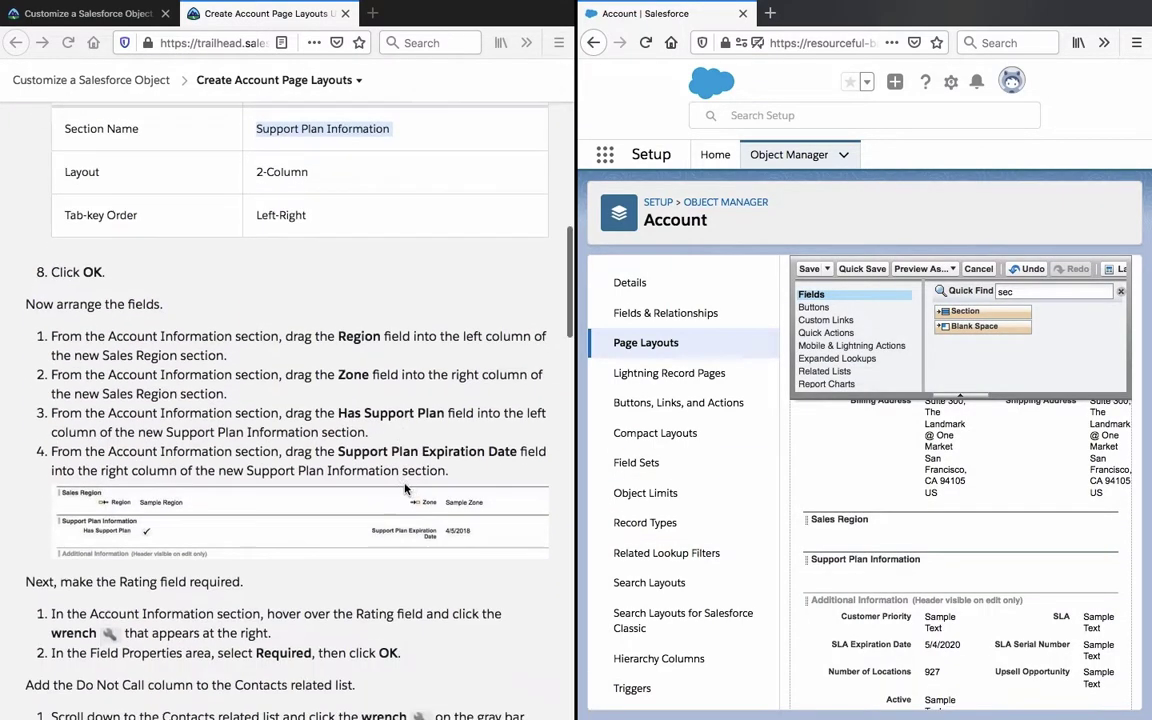
{"action": "scroll", "coordinate": [406, 489], "scroll_direction": "down", "scroll_amount": 2}
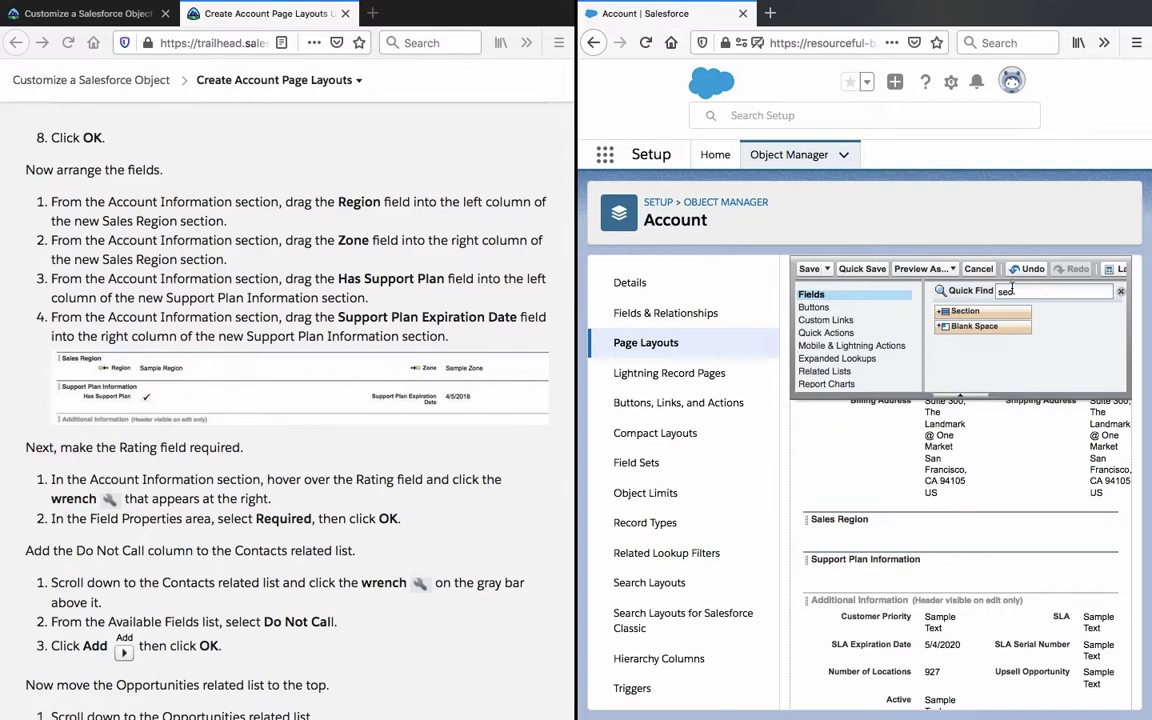
{"action": "type", "text": "region"}
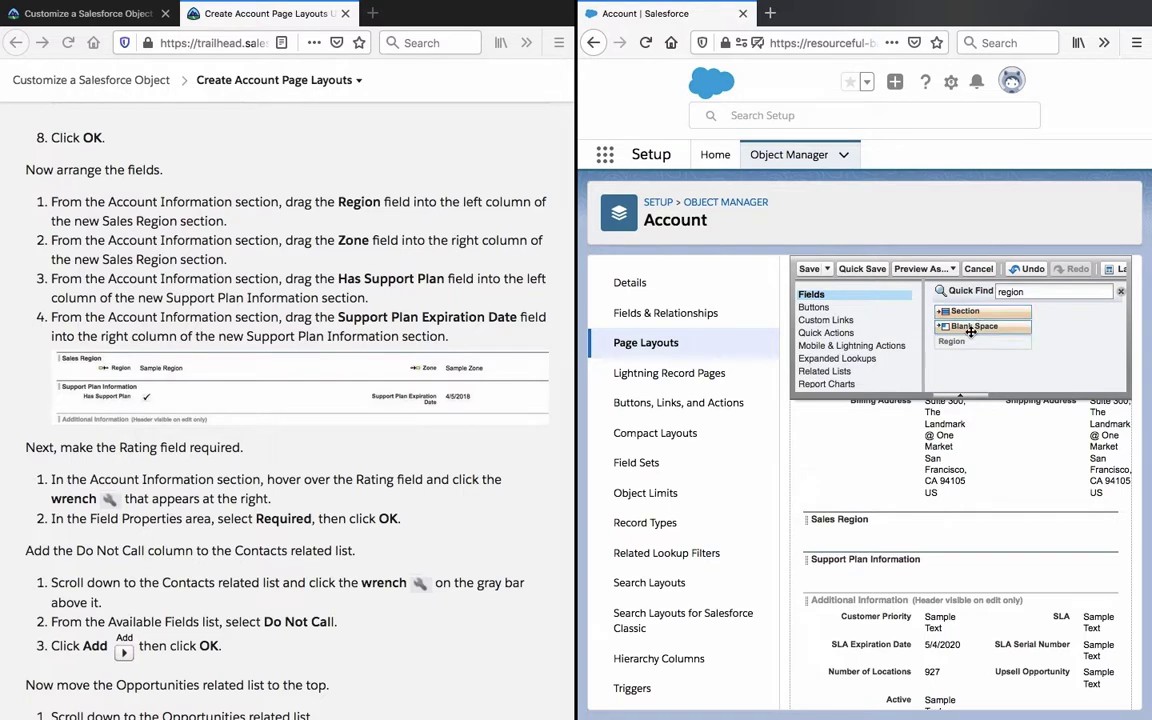
Place the Region field in Sales Region's left column and Zone in its right column
{"action": "scroll", "coordinate": [910, 414], "scroll_direction": "up", "scroll_amount": 2}
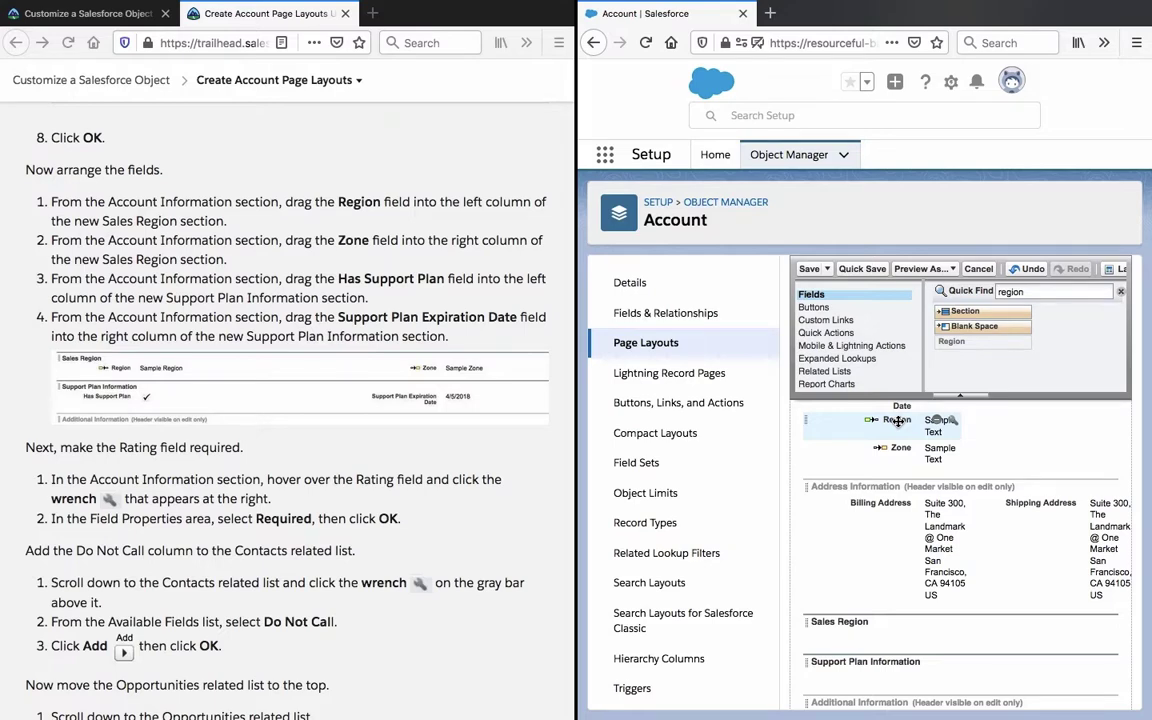
{"action": "scroll", "coordinate": [898, 421], "scroll_direction": "up", "scroll_amount": 8}
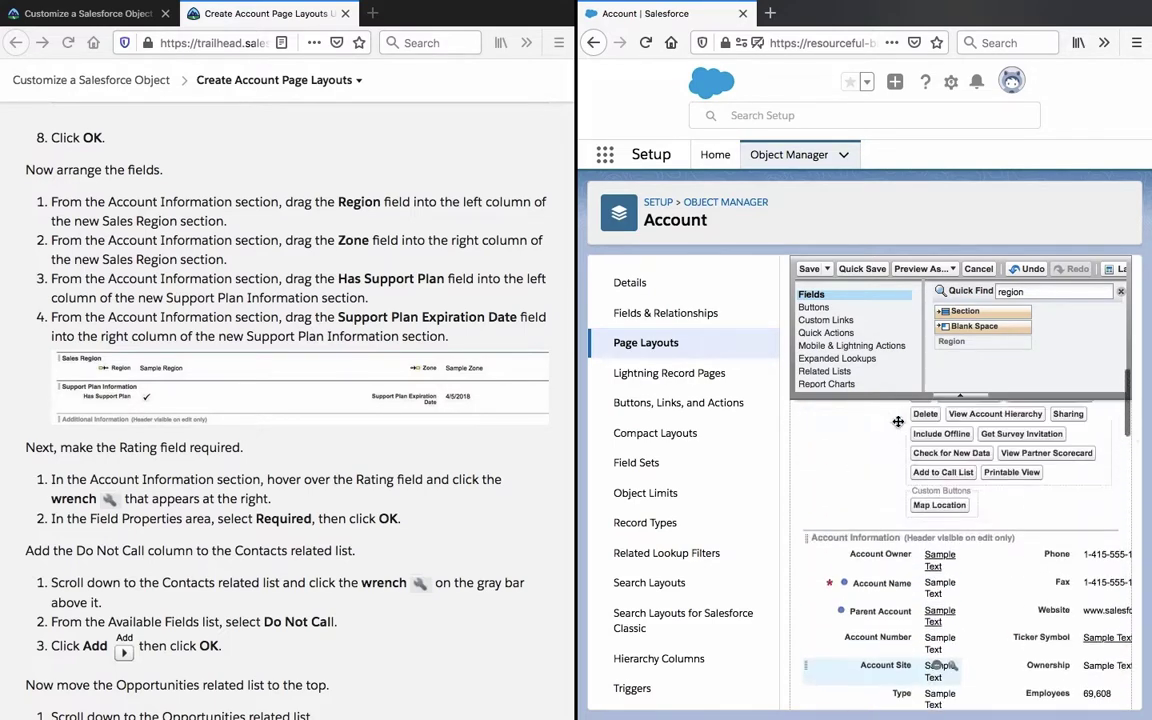
{"action": "scroll", "coordinate": [898, 421], "scroll_direction": "down", "scroll_amount": 10}
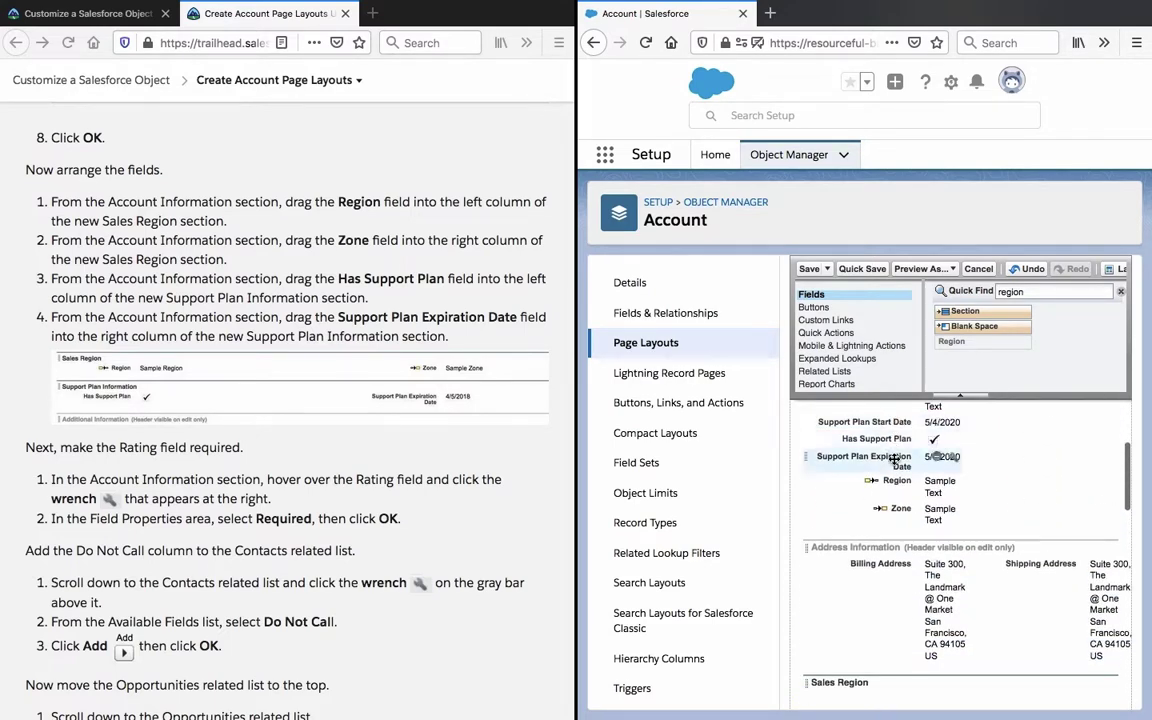
{"action": "left_click_drag", "start_coordinate": [886, 484], "coordinate": [879, 645]}
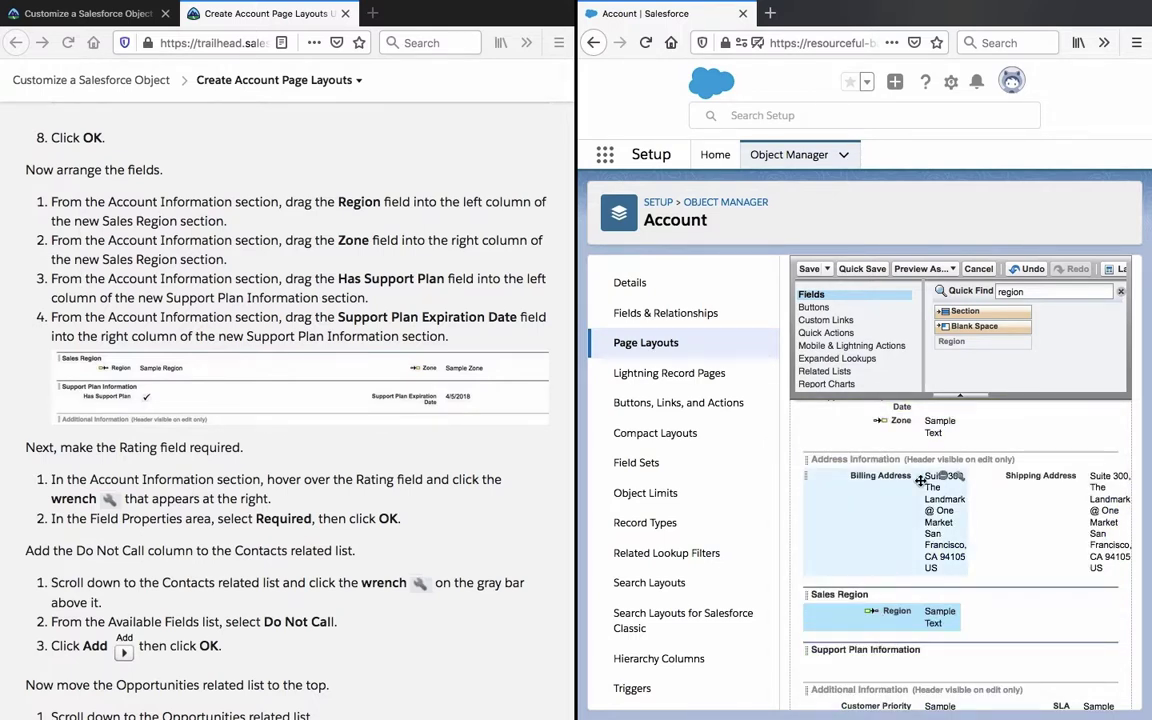
{"action": "scroll", "coordinate": [946, 478], "scroll_direction": "up", "scroll_amount": 1}
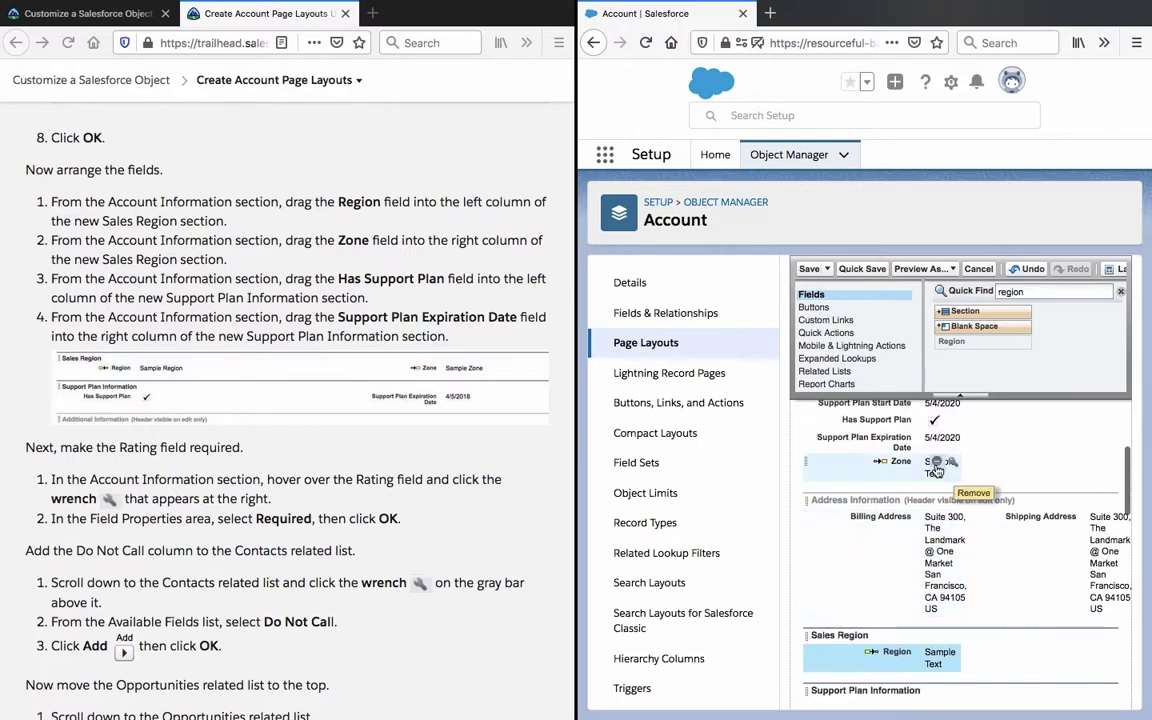
{"action": "left_click_drag", "start_coordinate": [900, 463], "coordinate": [967, 664]}
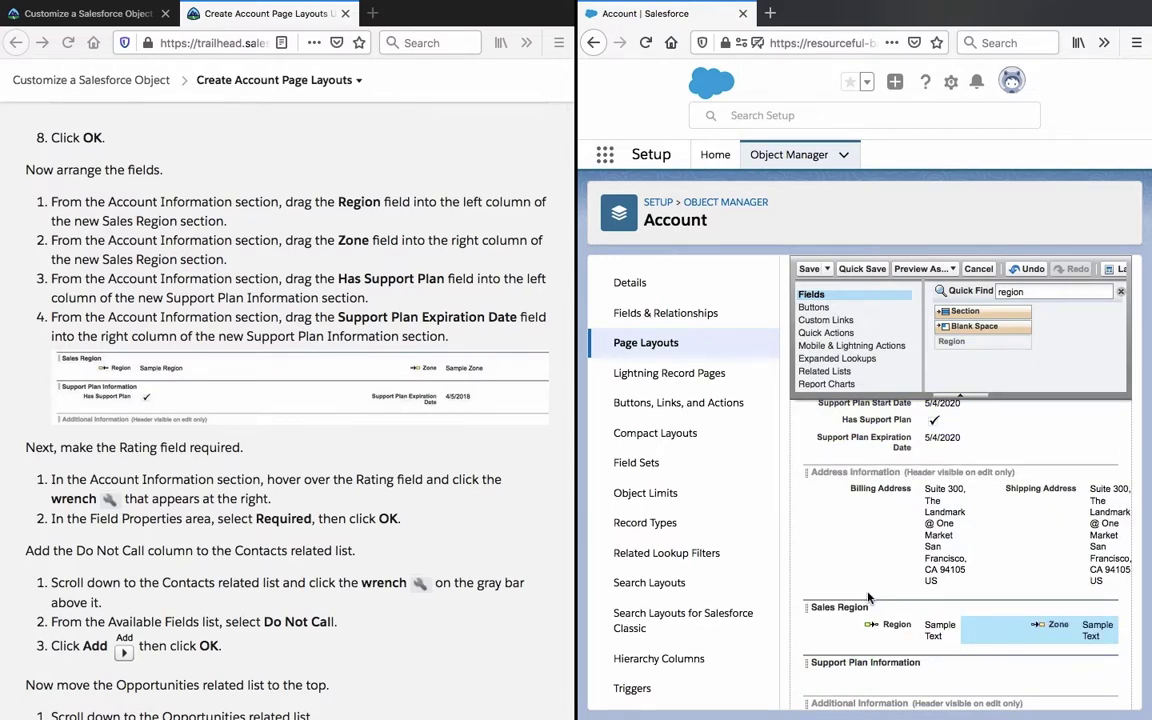
Search 'supp' and place Has Support Plan left and Support Plan Expiration Date right
{"action": "double_click", "coordinate": [1053, 295]}
{"action": "type", "text": "supp"}
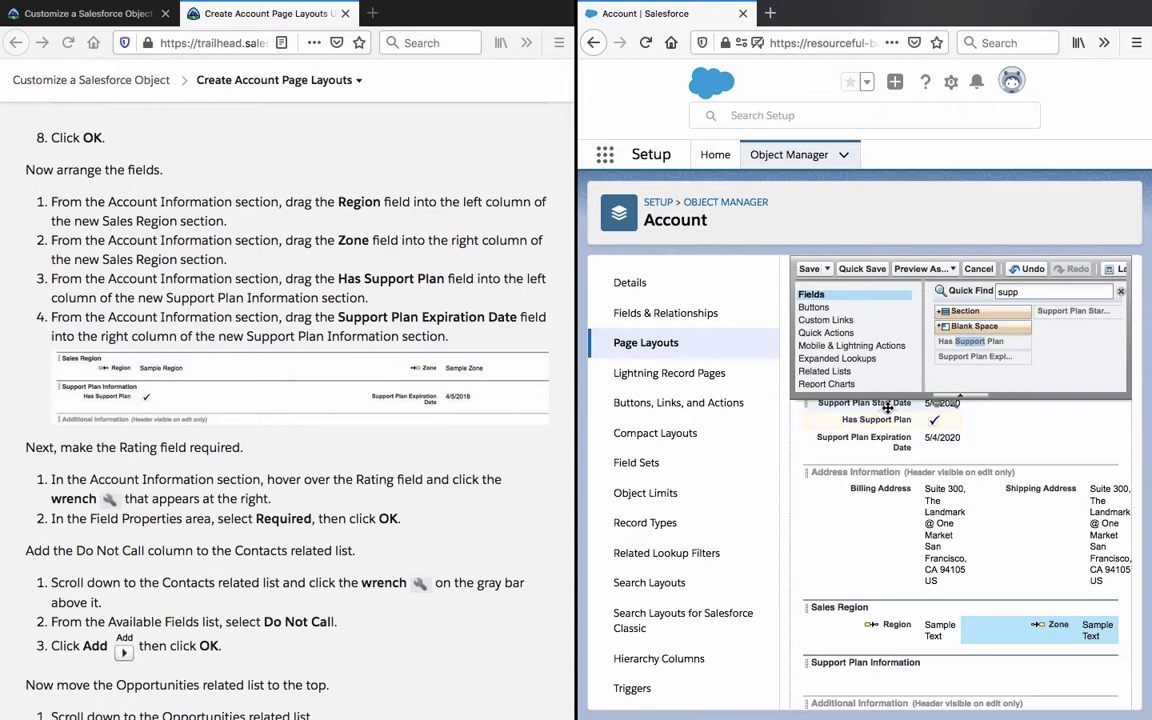
{"action": "left_click_drag", "start_coordinate": [887, 412], "coordinate": [932, 665]}
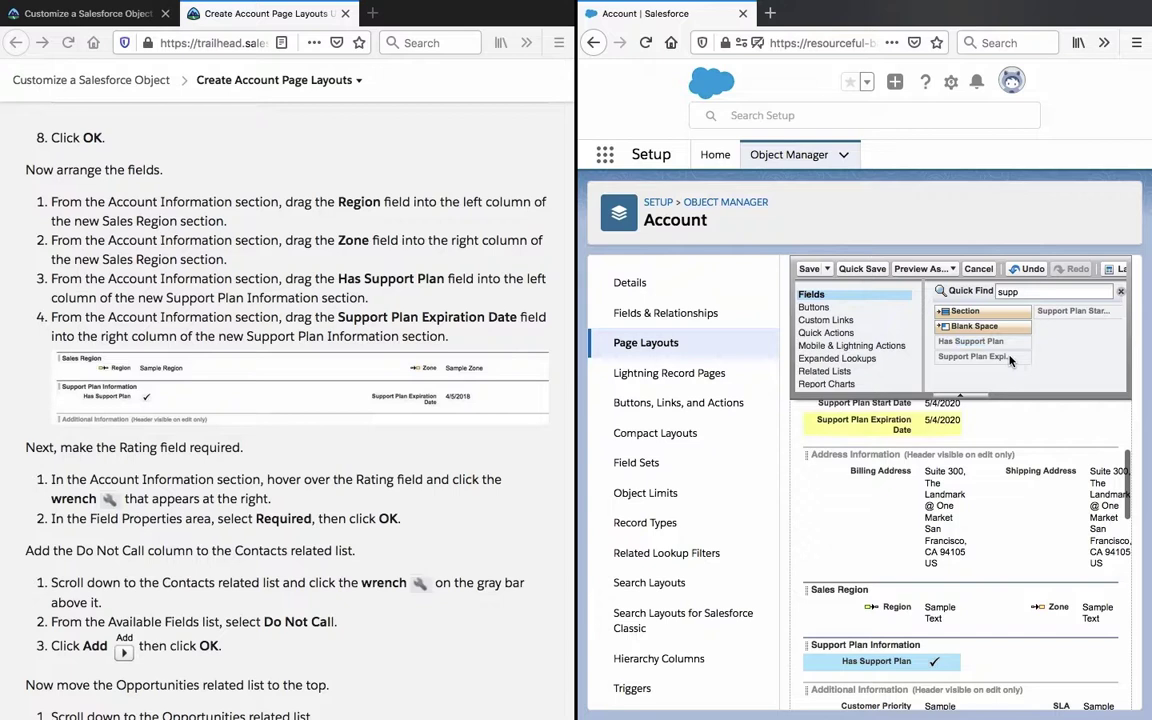
{"action": "left_click_drag", "start_coordinate": [874, 427], "coordinate": [995, 660]}
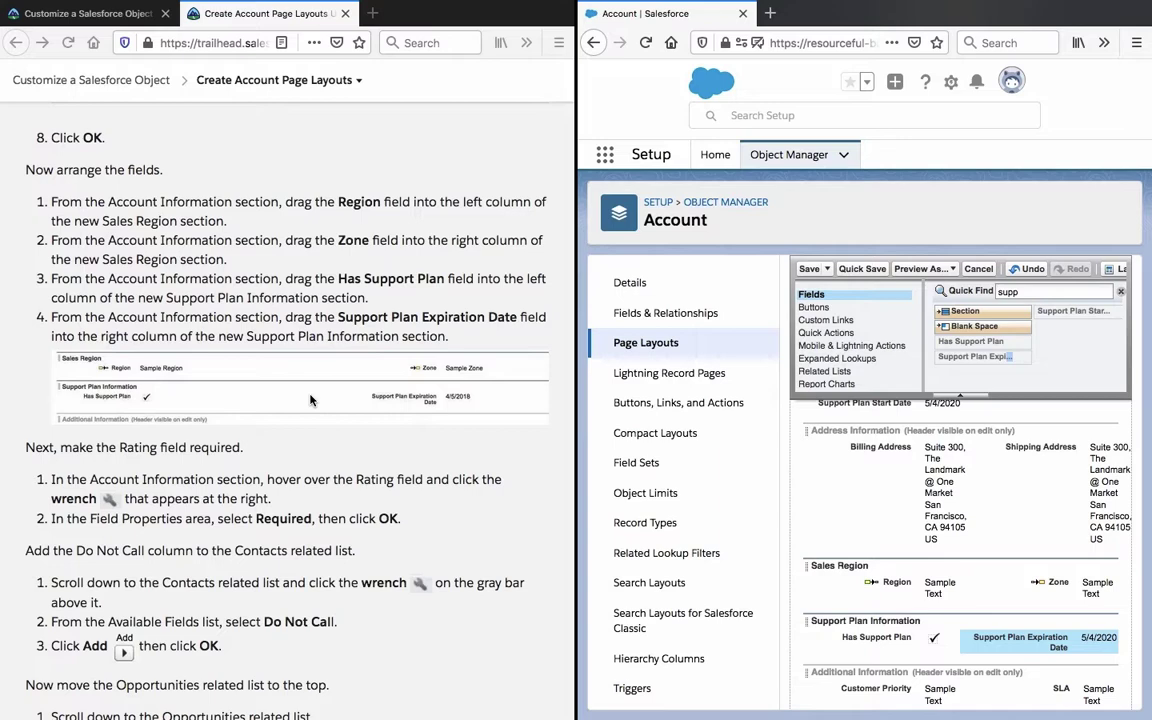
{"action": "scroll", "coordinate": [310, 400], "scroll_direction": "down", "scroll_amount": 5}
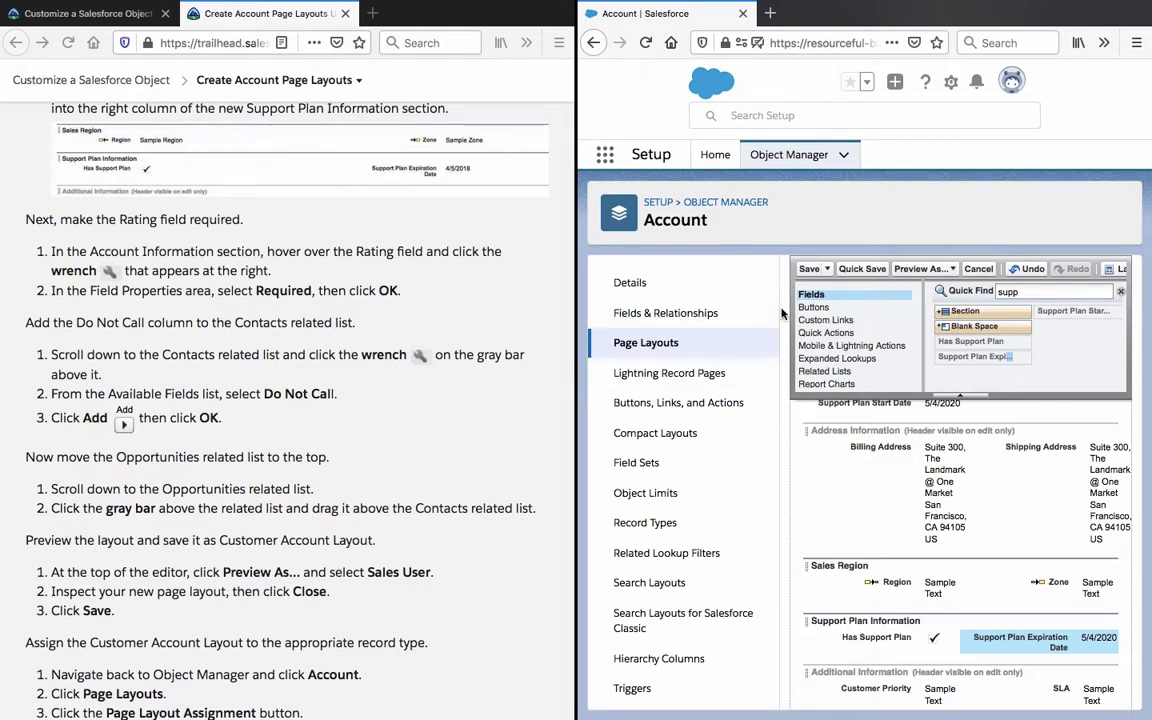
Search 'rat' and place the Rating field onto the account layout
{"action": "double_click", "coordinate": [1050, 290]}
{"action": "type", "text": "rating"}
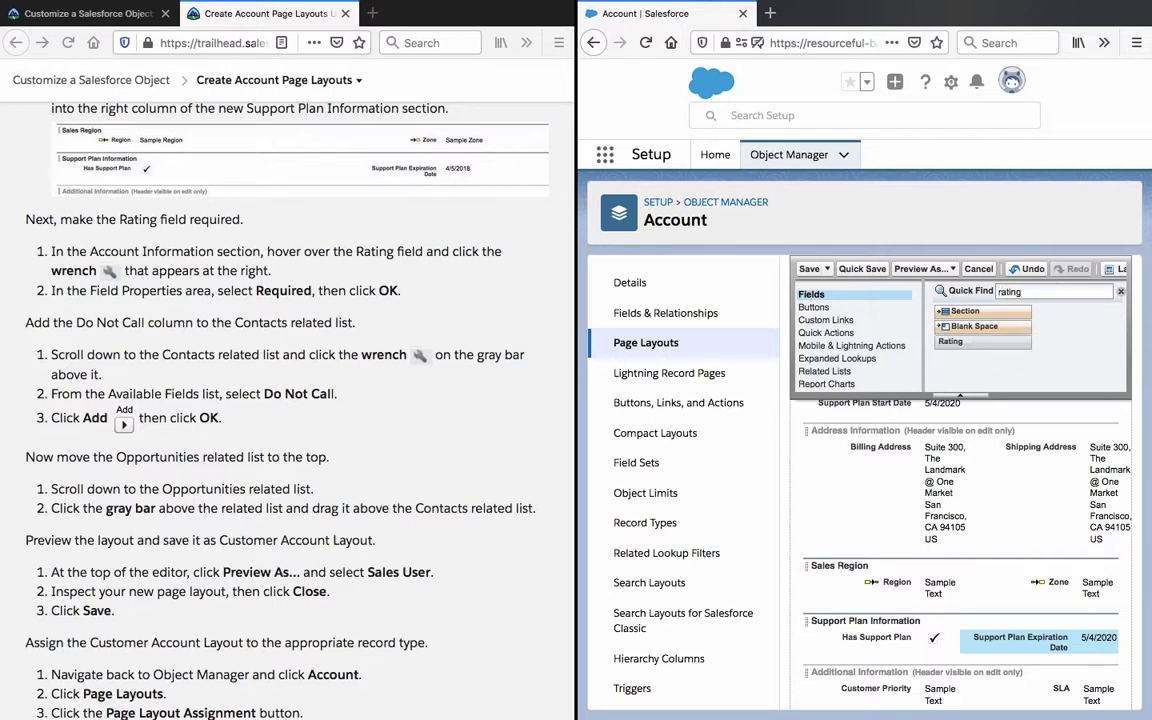
{"action": "left_click", "coordinate": [966, 342]}
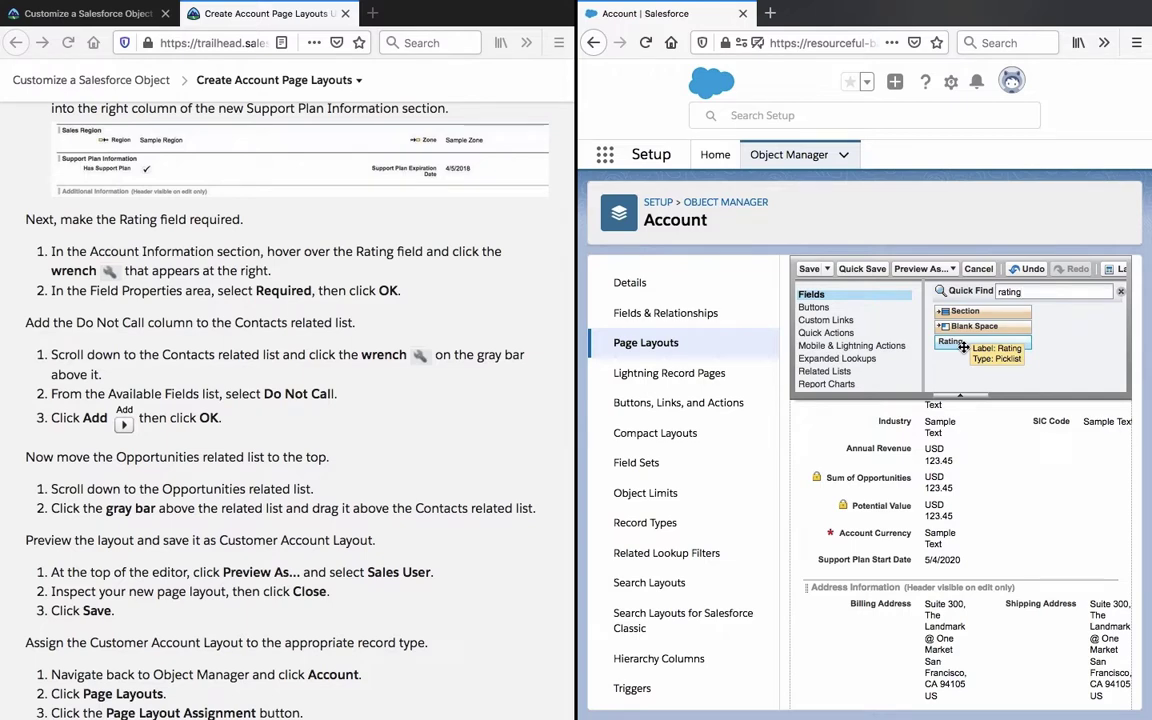
{"action": "scroll", "coordinate": [920, 520], "scroll_direction": "up", "scroll_amount": 5}
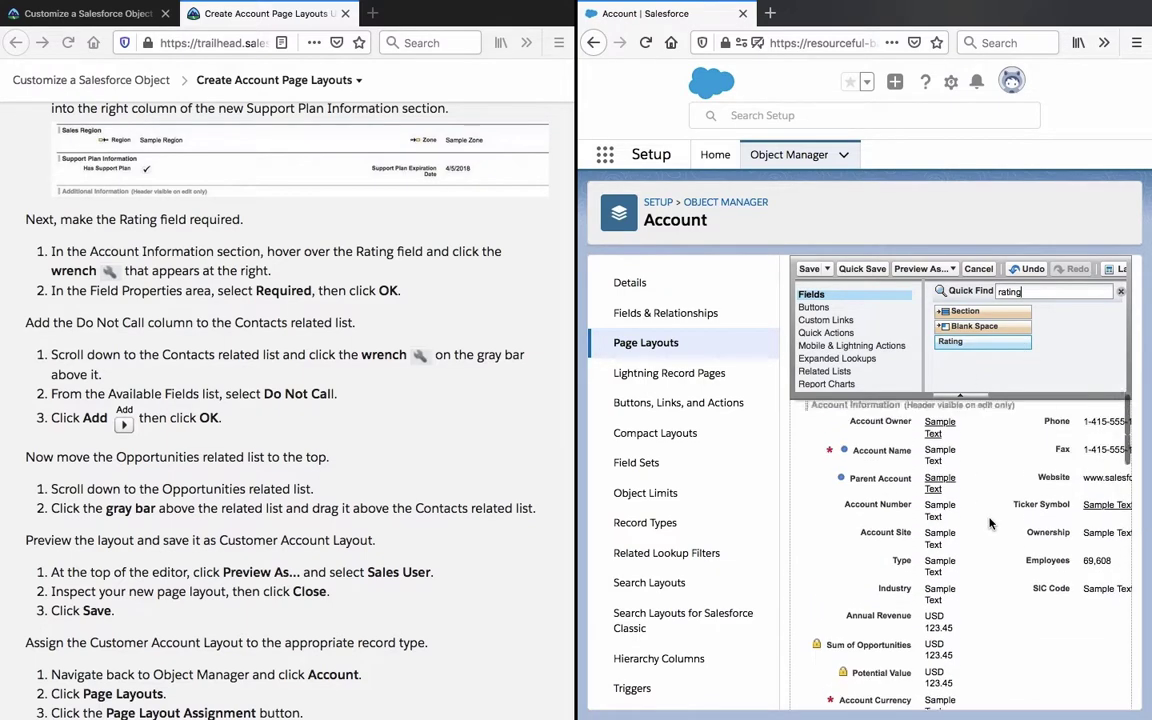
{"action": "scroll", "coordinate": [990, 523], "scroll_direction": "down", "scroll_amount": 2}
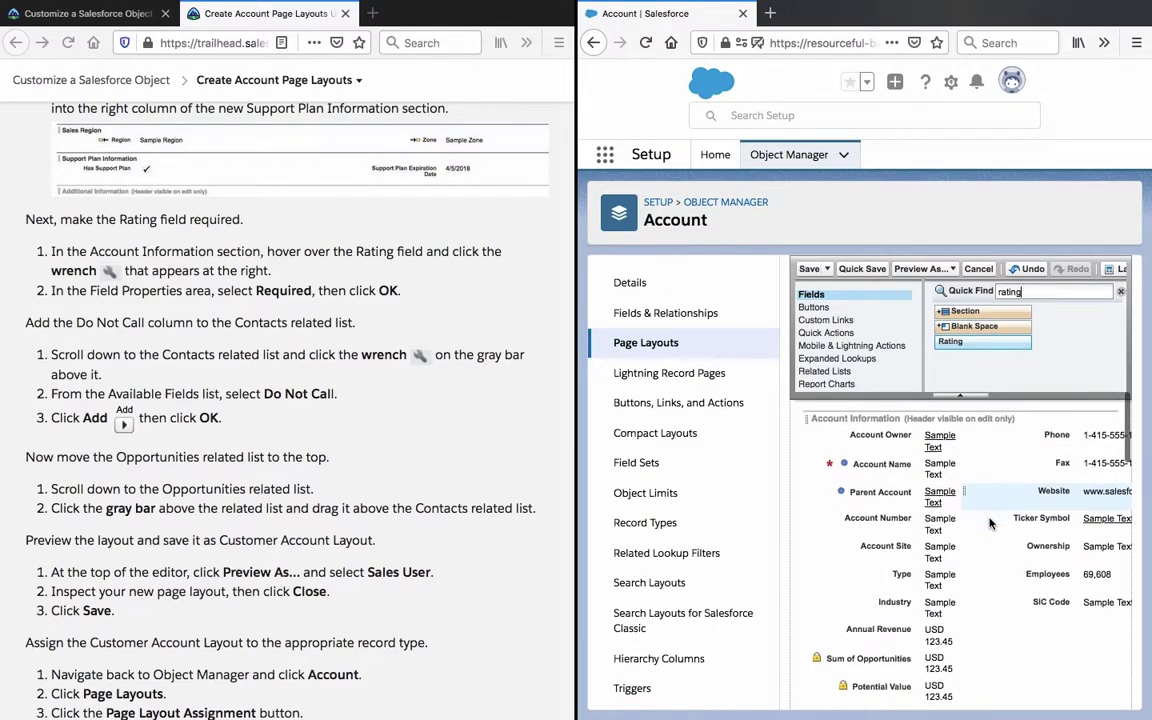
{"action": "scroll", "coordinate": [989, 518], "scroll_direction": "down", "scroll_amount": 3}
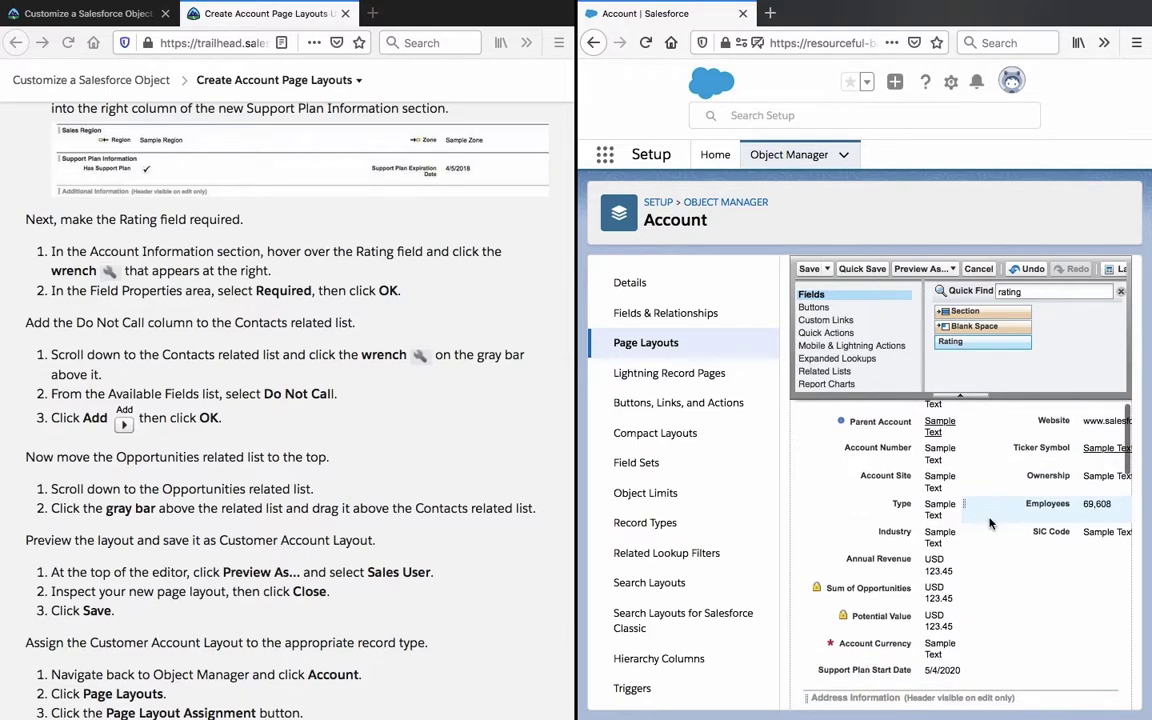
{"action": "scroll", "coordinate": [990, 523], "scroll_direction": "up", "scroll_amount": 2}
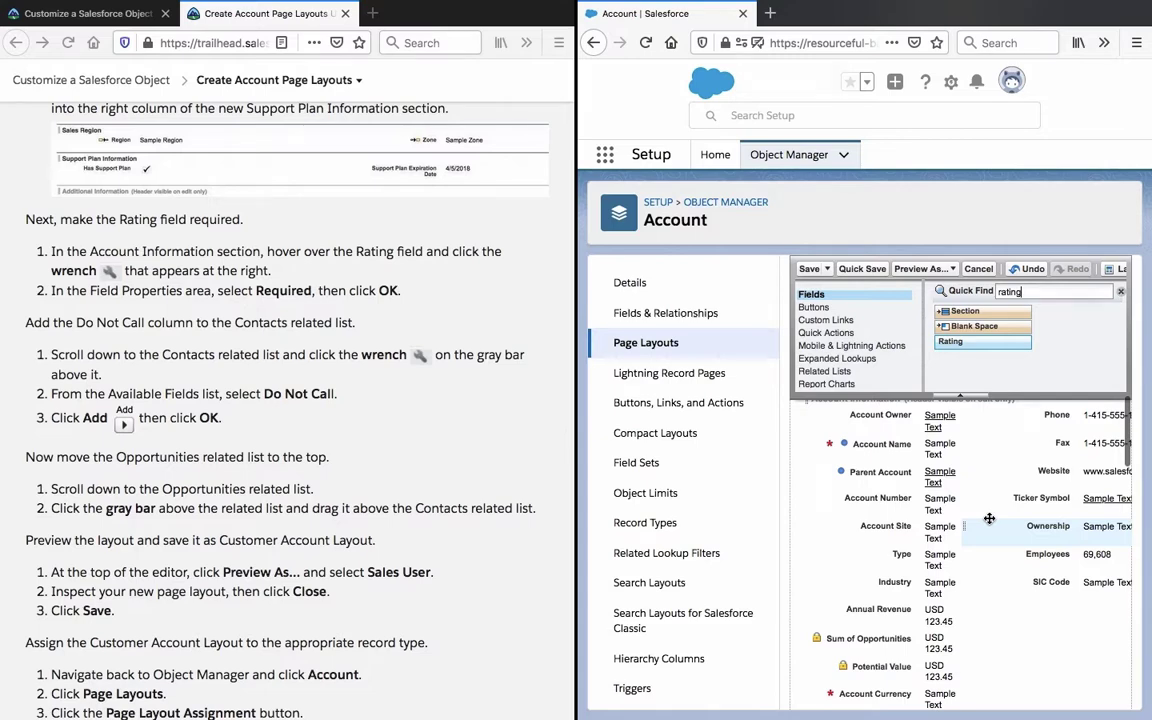
{"action": "scroll", "coordinate": [989, 518], "scroll_direction": "down", "scroll_amount": 2}
{"action": "scroll", "coordinate": [990, 521], "scroll_direction": "up", "scroll_amount": 4}
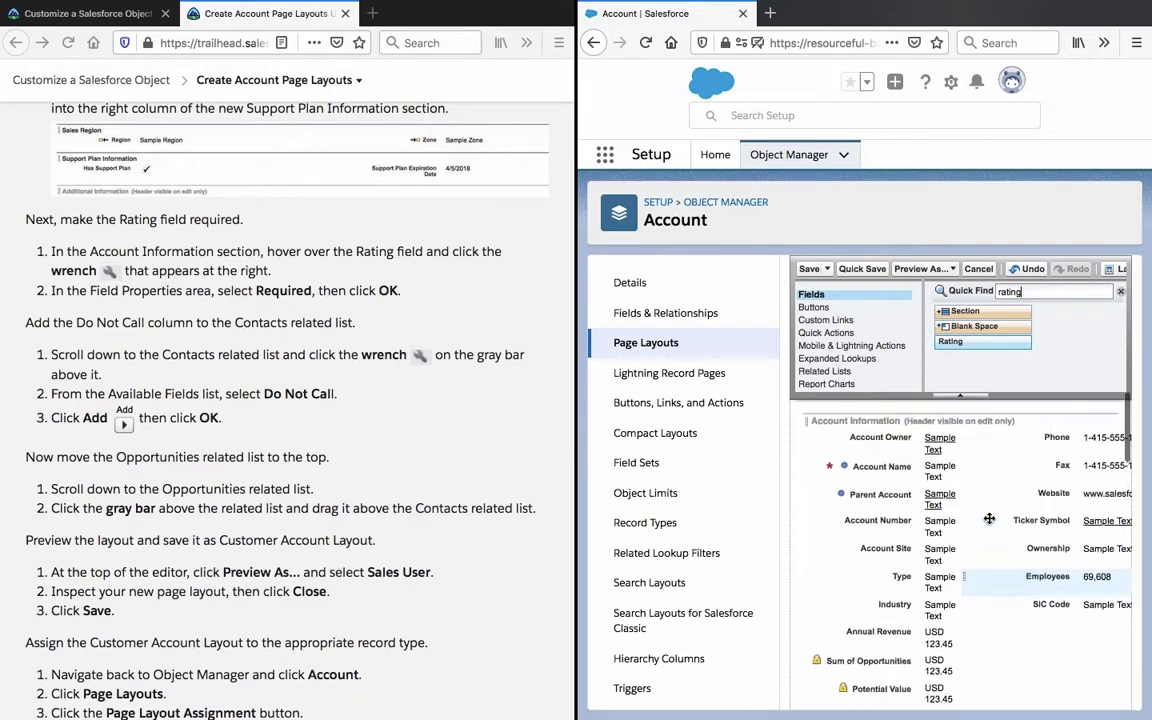
{"action": "scroll", "coordinate": [989, 518], "scroll_direction": "down", "scroll_amount": 2}
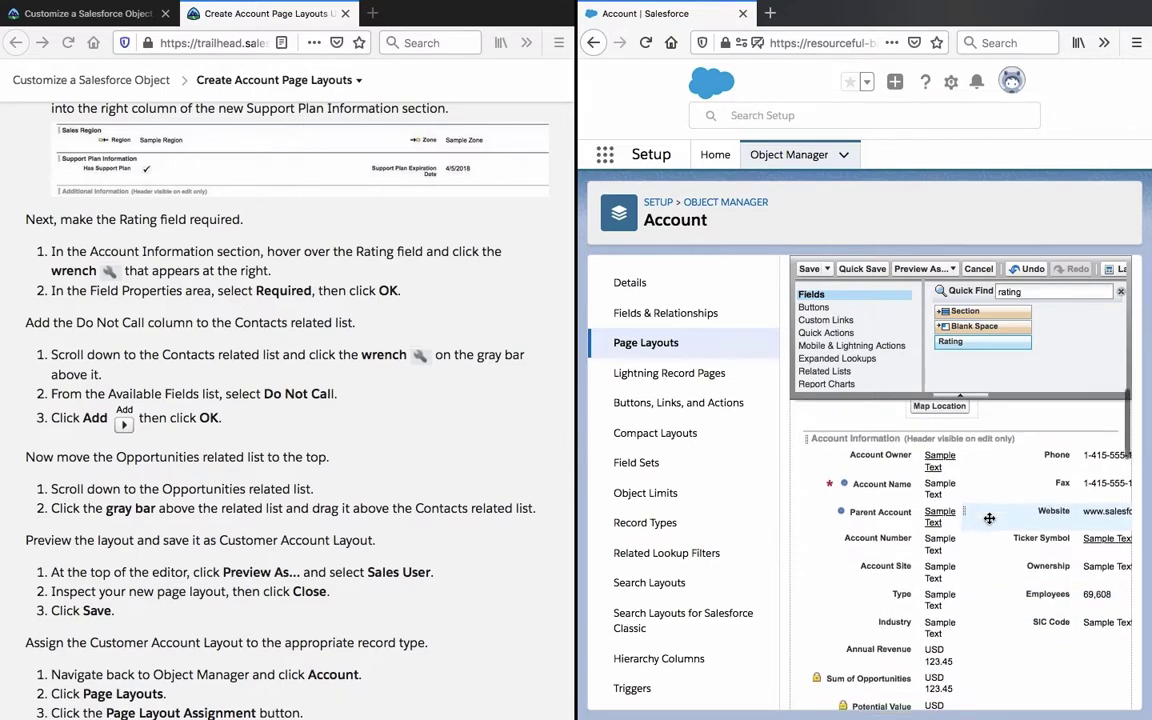
{"action": "scroll", "coordinate": [989, 518], "scroll_direction": "down", "scroll_amount": 2}
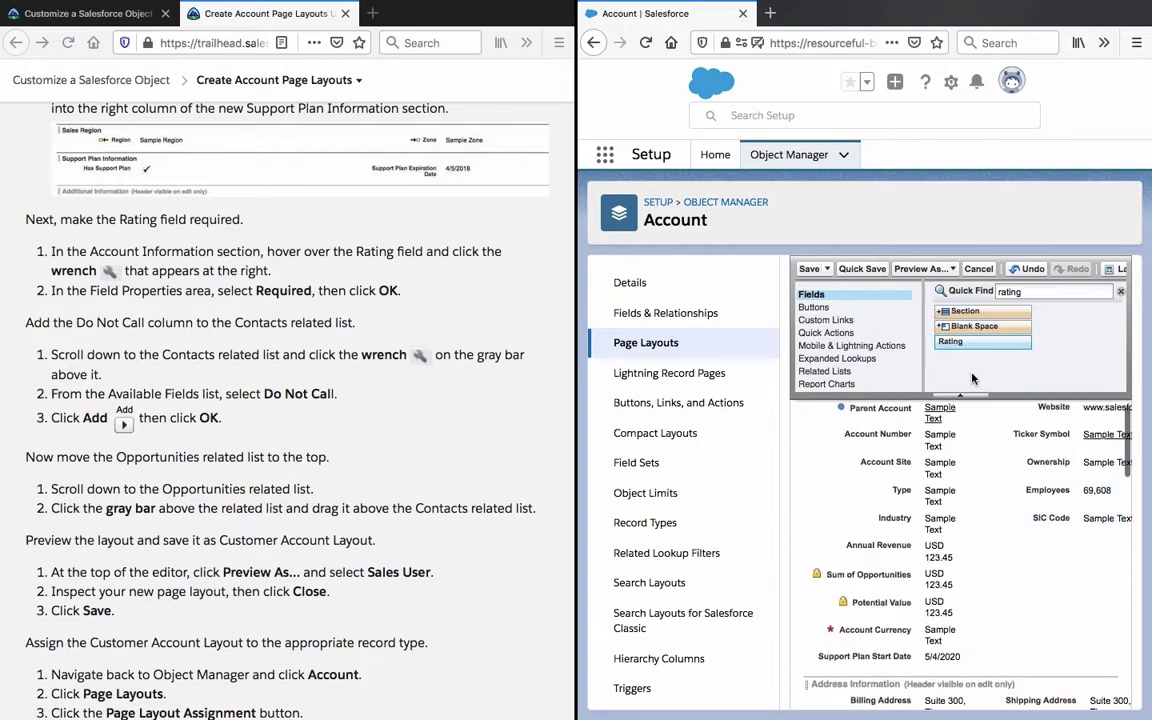
{"action": "left_click_drag", "start_coordinate": [975, 340], "coordinate": [1048, 543]}
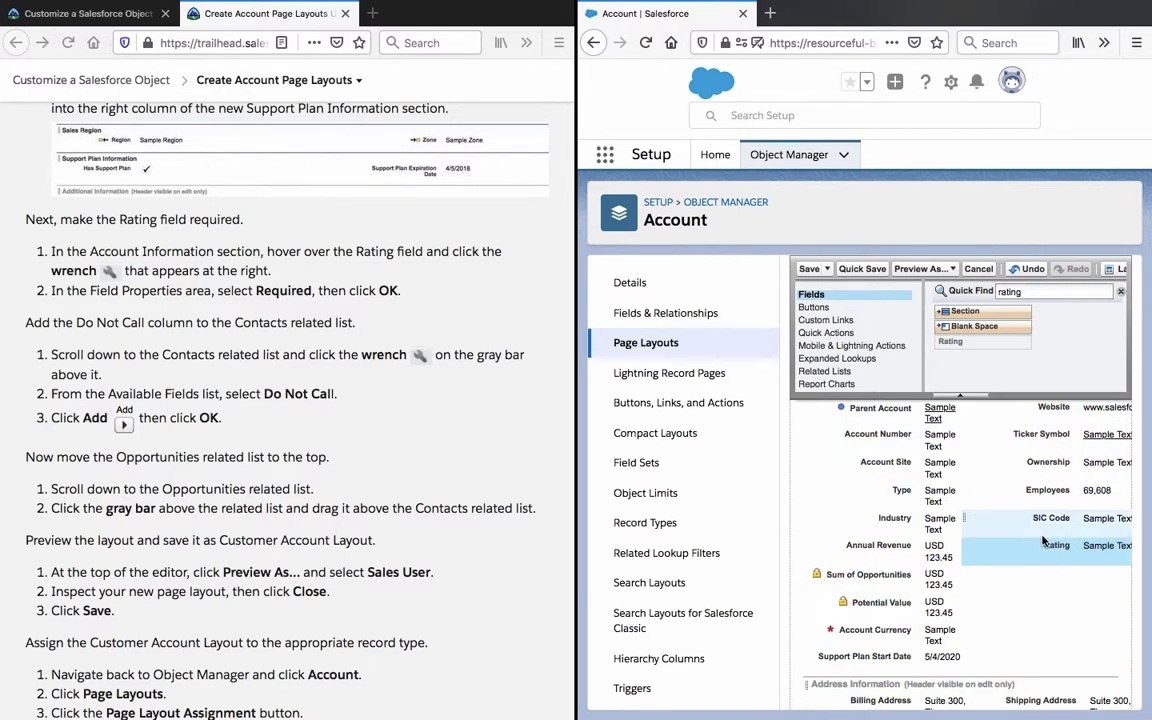
Mark the Rating field as Required in its field properties
{"action": "scroll", "coordinate": [1043, 541], "scroll_direction": "up", "scroll_amount": 3}
{"action": "scroll", "coordinate": [1045, 560], "scroll_direction": "down", "scroll_amount": 2}
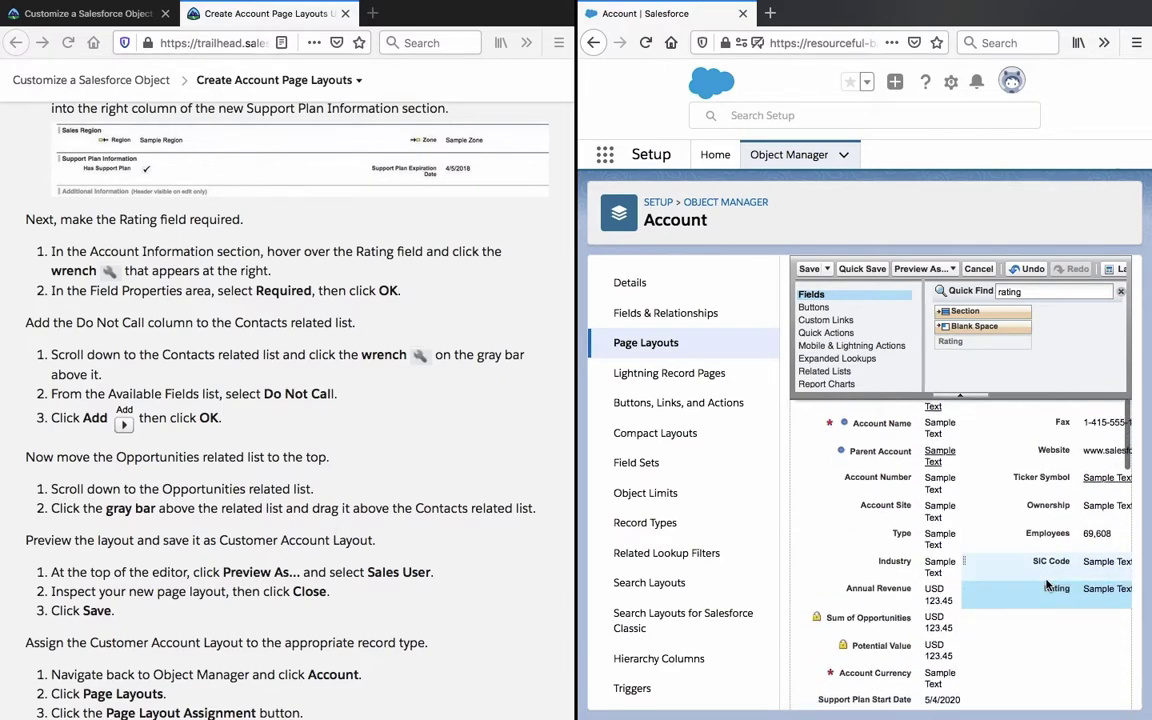
{"action": "scroll", "coordinate": [1000, 585], "scroll_direction": "right", "scroll_amount": 5}
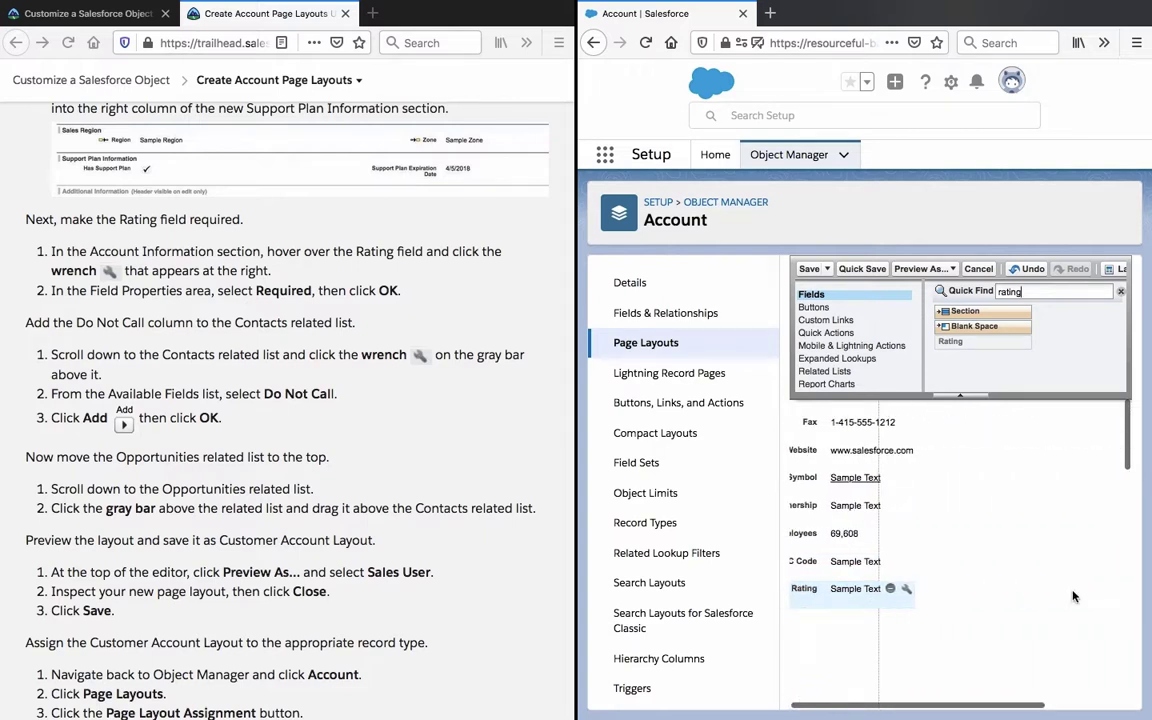
{"action": "left_click", "coordinate": [903, 591]}
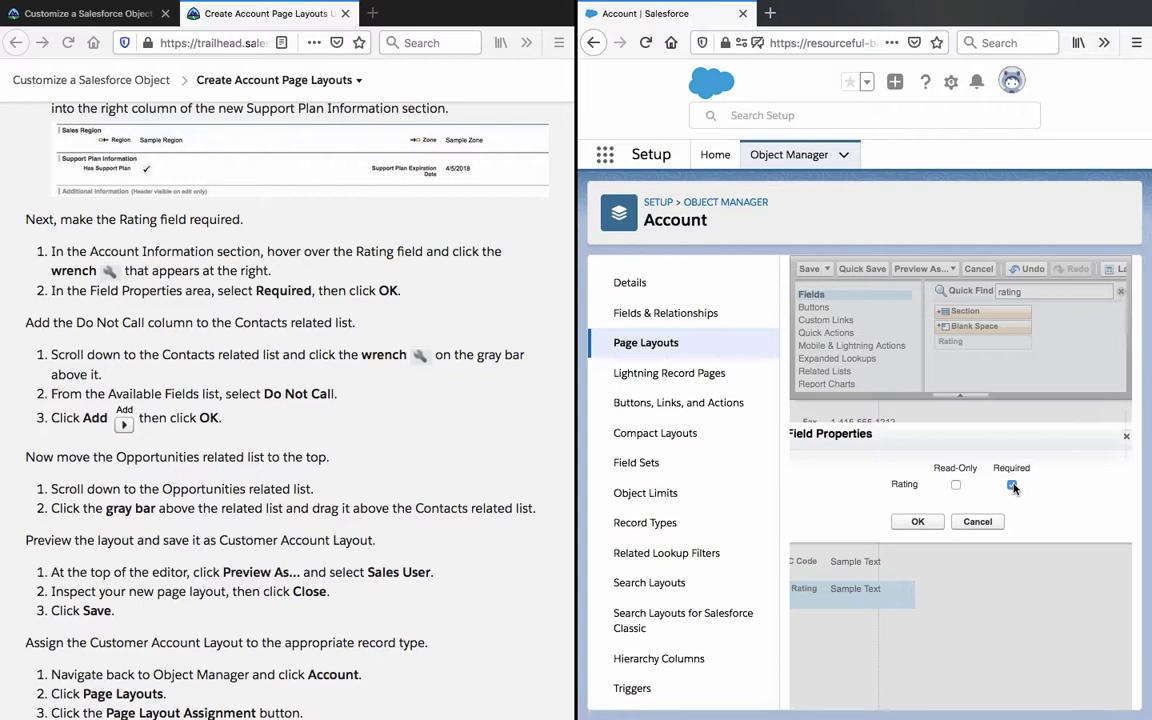
{"action": "left_click", "coordinate": [917, 521]}
{"action": "scroll", "coordinate": [907, 593], "scroll_direction": "left", "scroll_amount": 3}
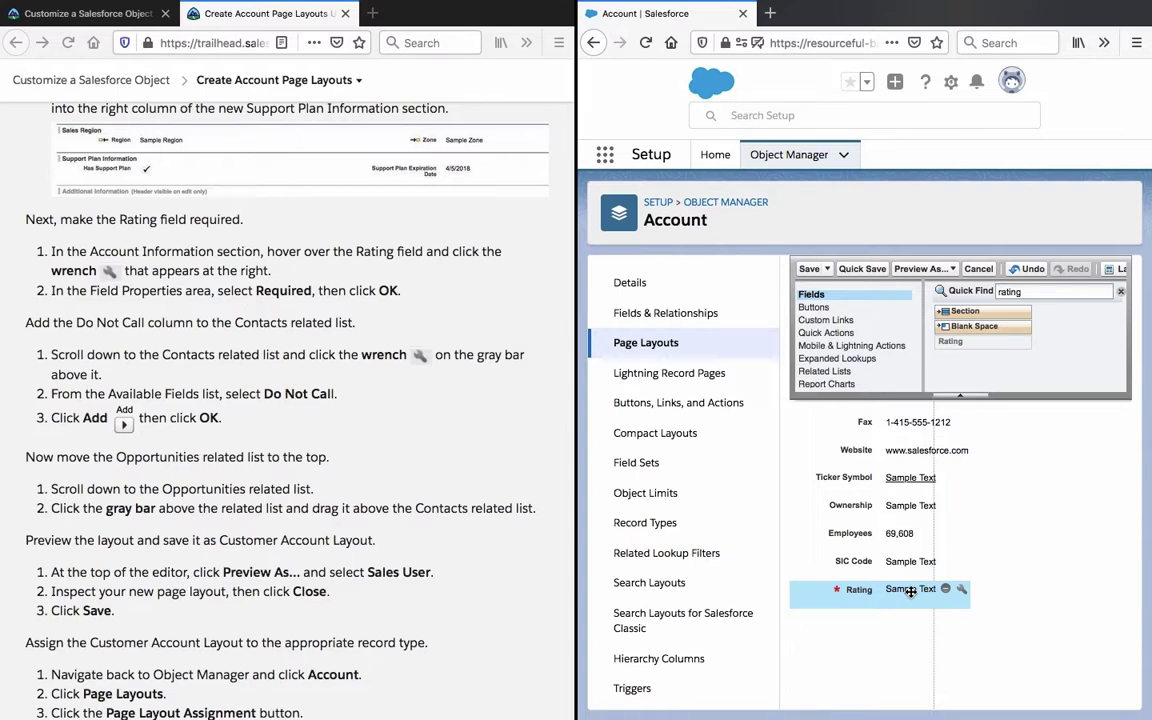
Replace the palette's Quick Find text with 'call'
{"action": "right_click", "coordinate": [911, 591]}
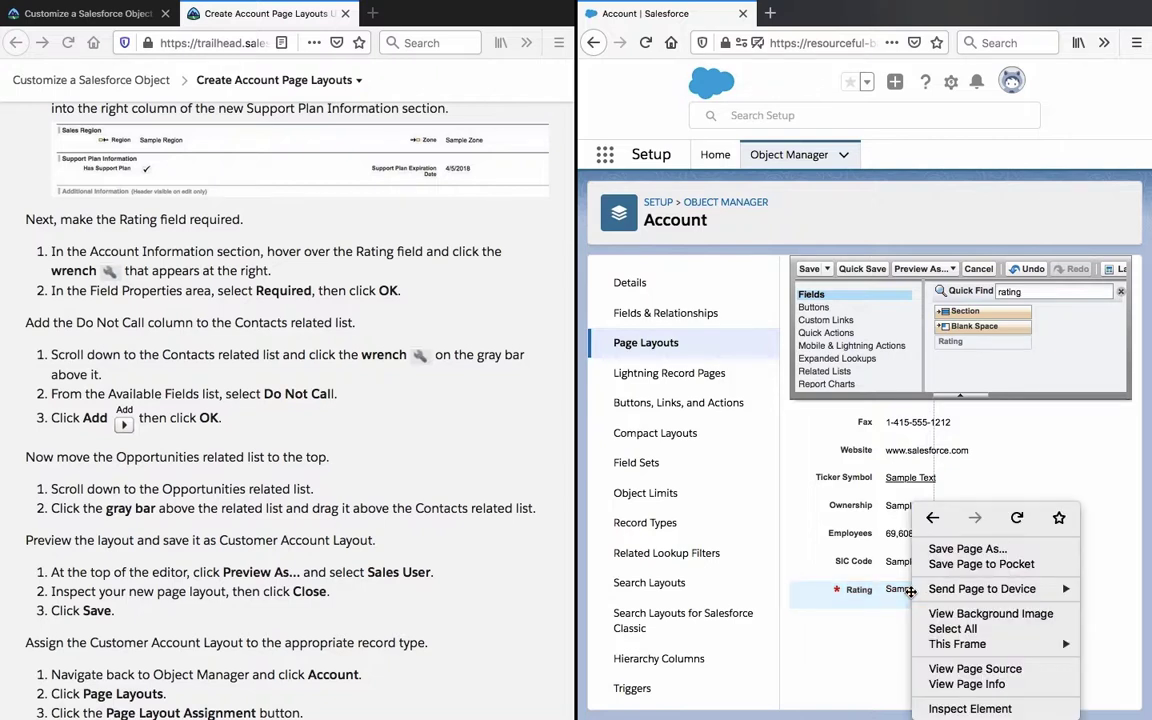
{"action": "left_click", "coordinate": [884, 635]}
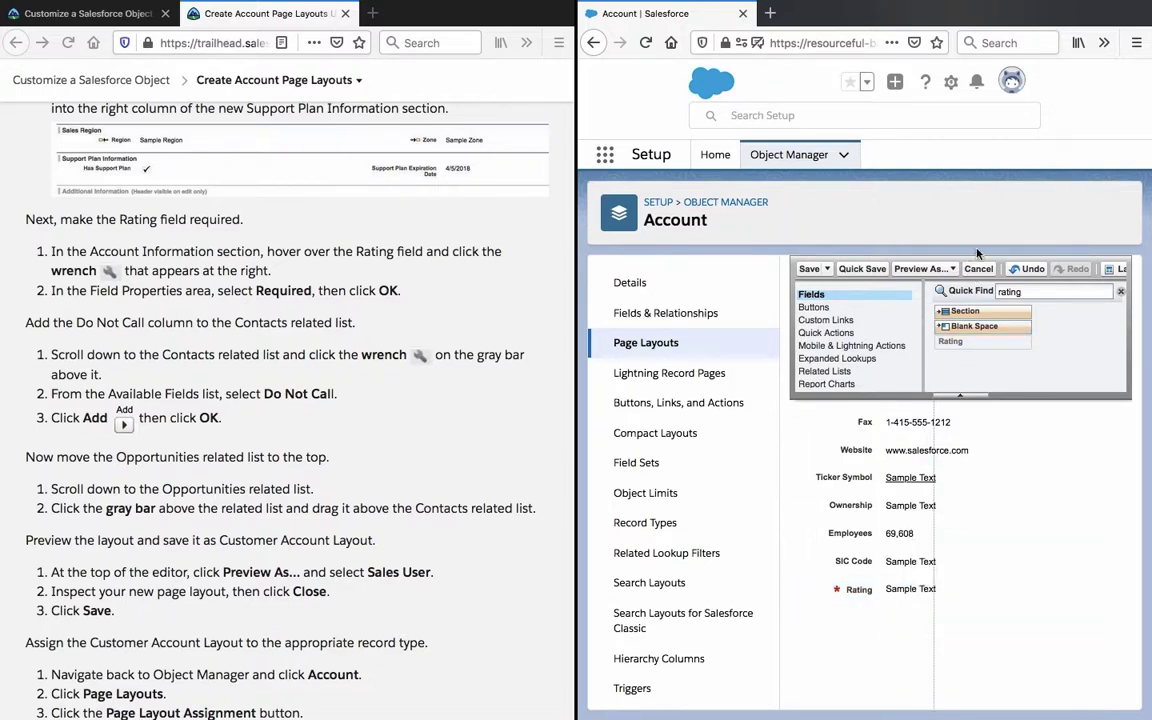
{"action": "double_click", "coordinate": [1030, 291]}
{"action": "type", "text": "do"}
{"action": "key", "text": "BackSpace"}
{"action": "key", "text": "BackSpace"}
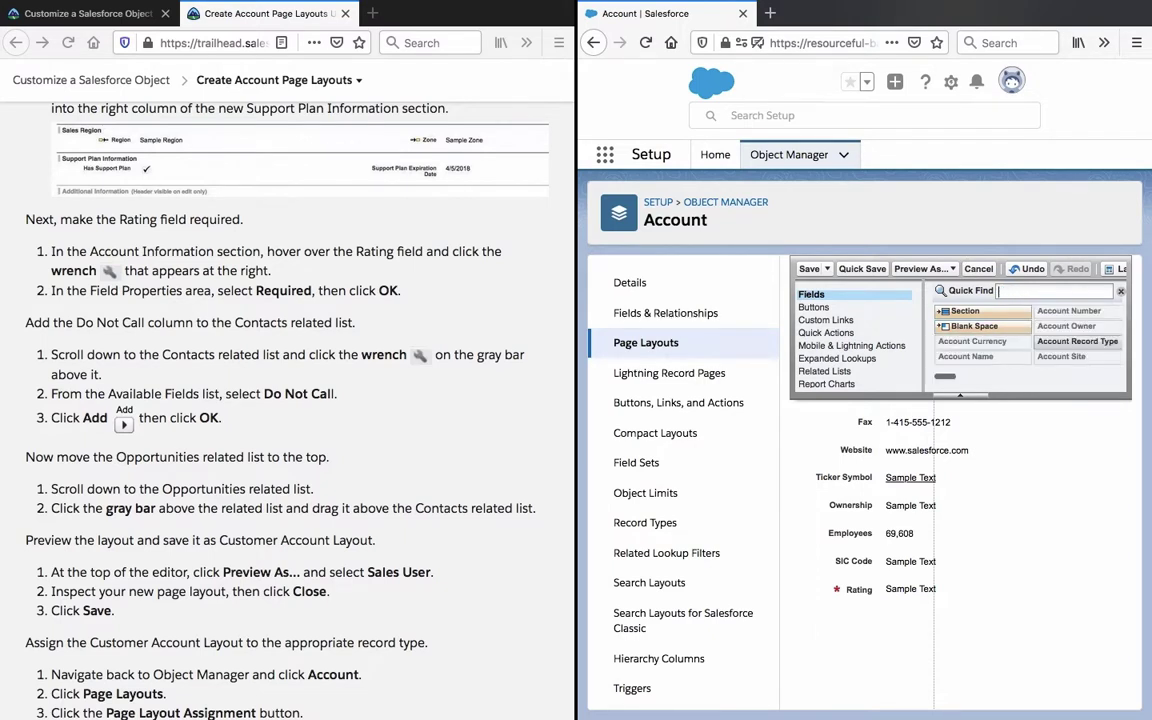
{"action": "type", "text": "call"}
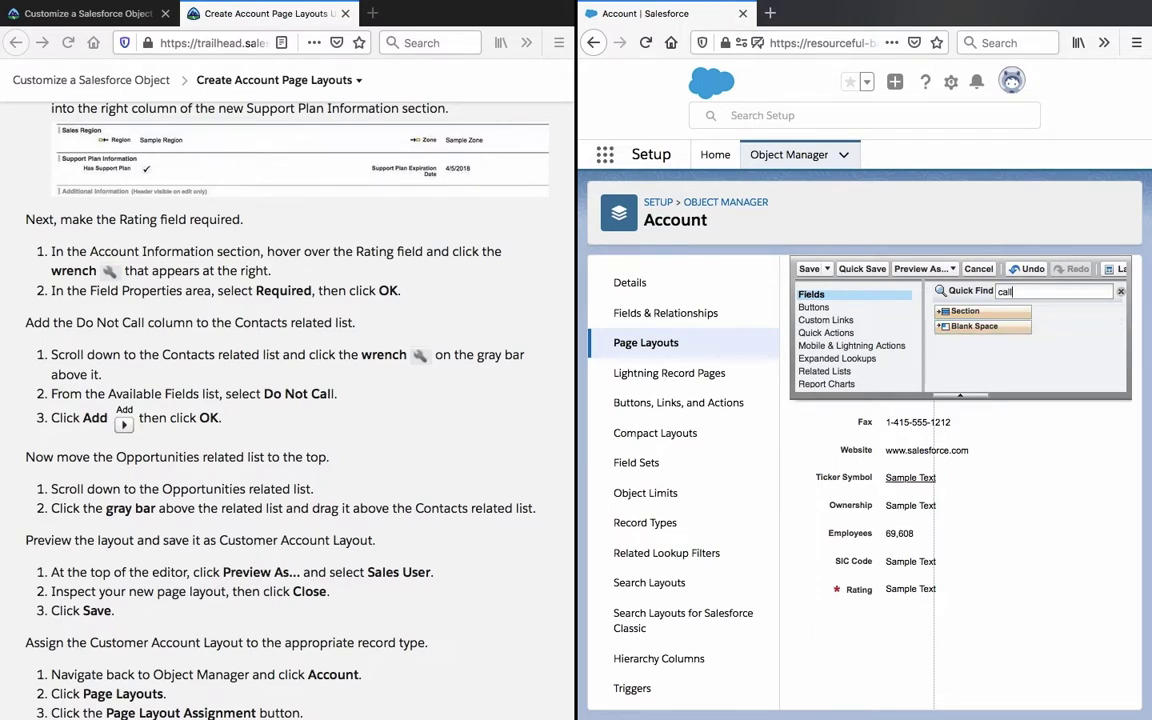
Bring the Contacts related list into view and open its properties
{"action": "scroll", "coordinate": [1033, 529], "scroll_direction": "up", "scroll_amount": 5}
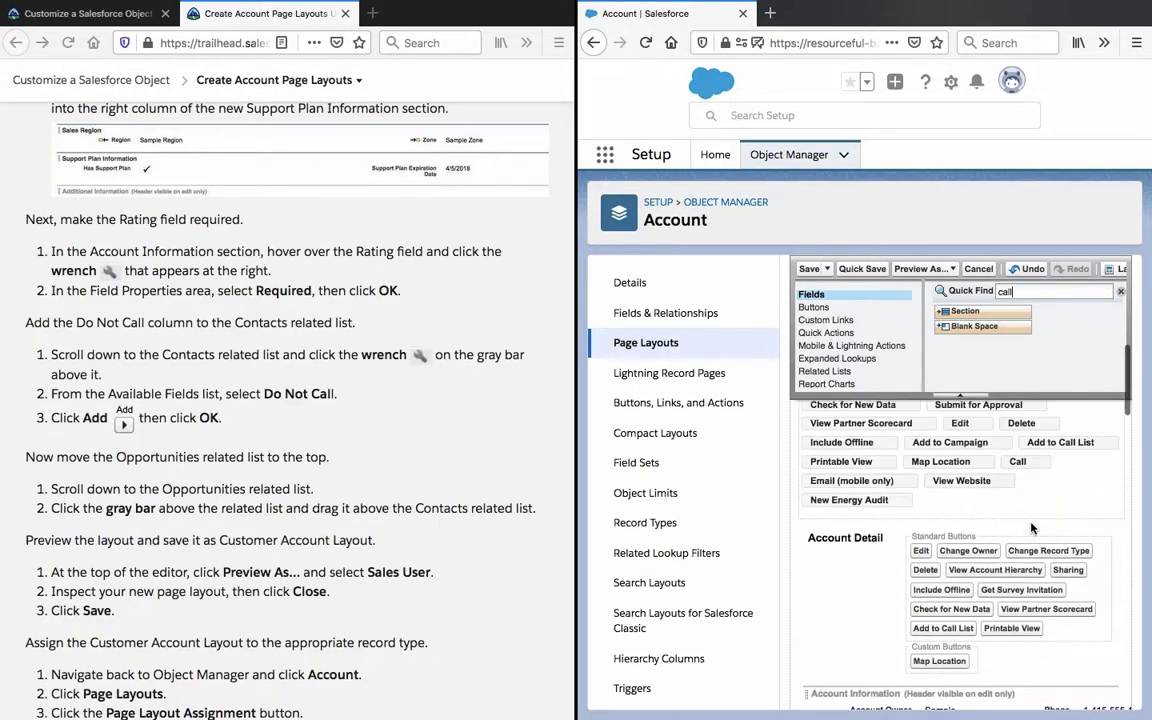
{"action": "scroll", "coordinate": [1033, 528], "scroll_direction": "down", "scroll_amount": 1}
{"action": "scroll", "coordinate": [1033, 529], "scroll_direction": "up", "scroll_amount": 2}
{"action": "scroll", "coordinate": [1033, 529], "scroll_direction": "down", "scroll_amount": 5}
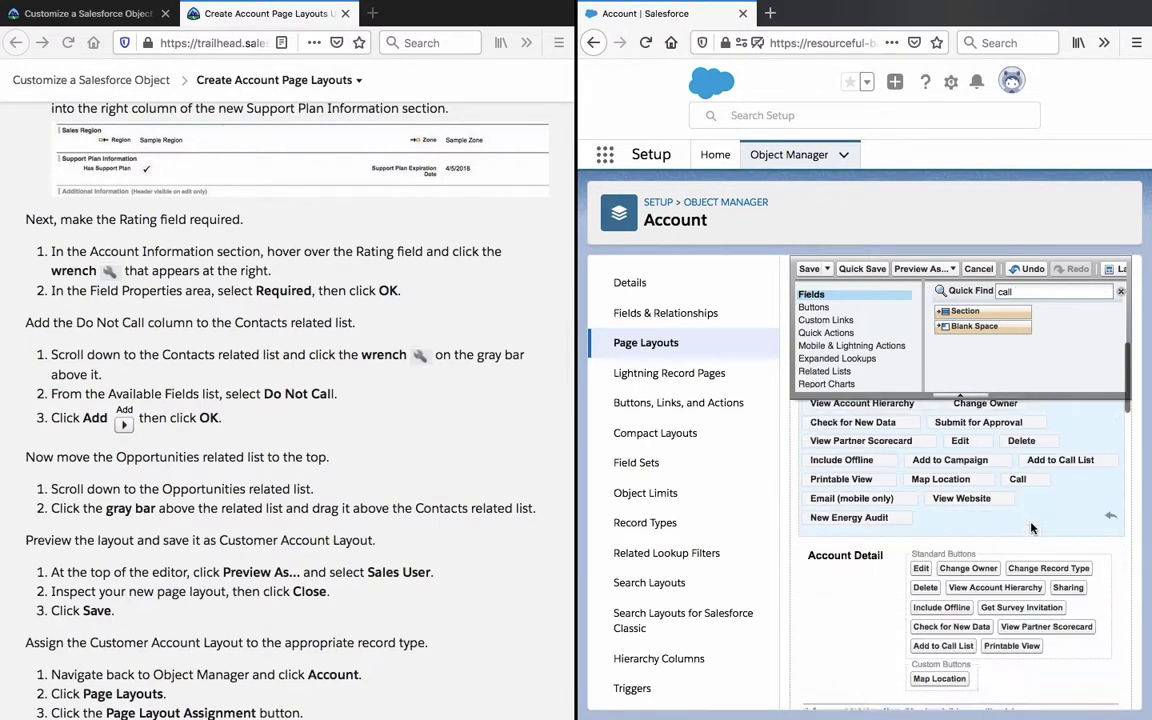
{"action": "scroll", "coordinate": [1033, 529], "scroll_direction": "down", "scroll_amount": 5}
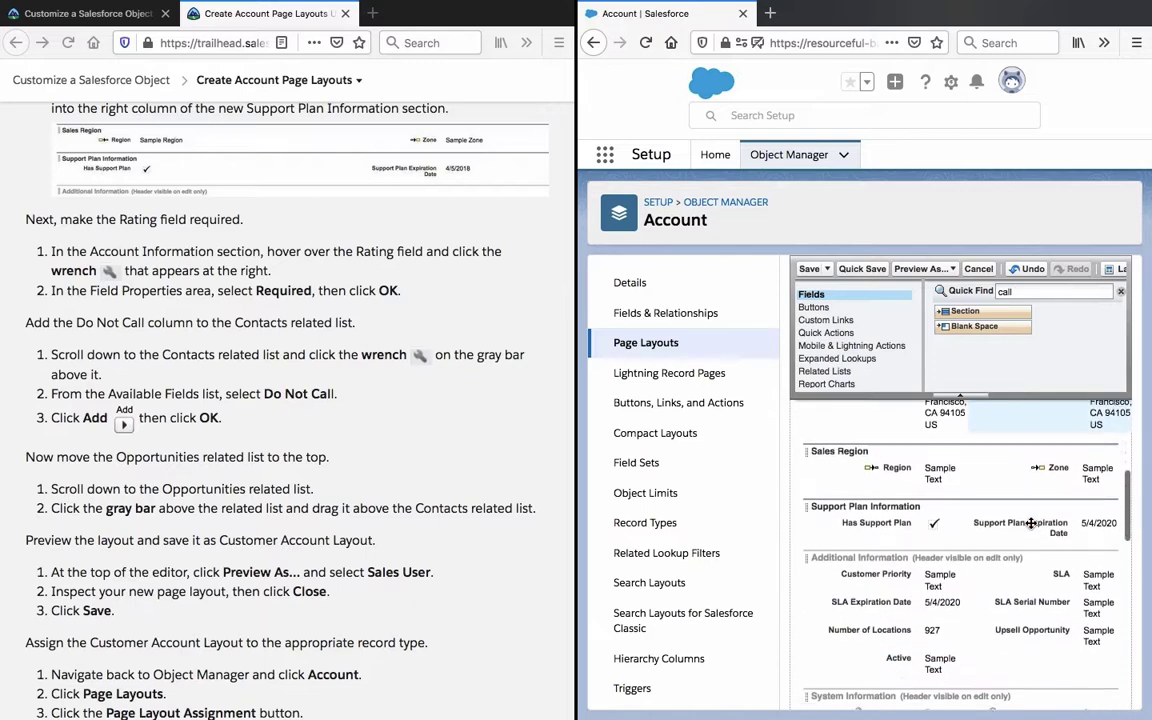
{"action": "scroll", "coordinate": [1031, 525], "scroll_direction": "down", "scroll_amount": 8}
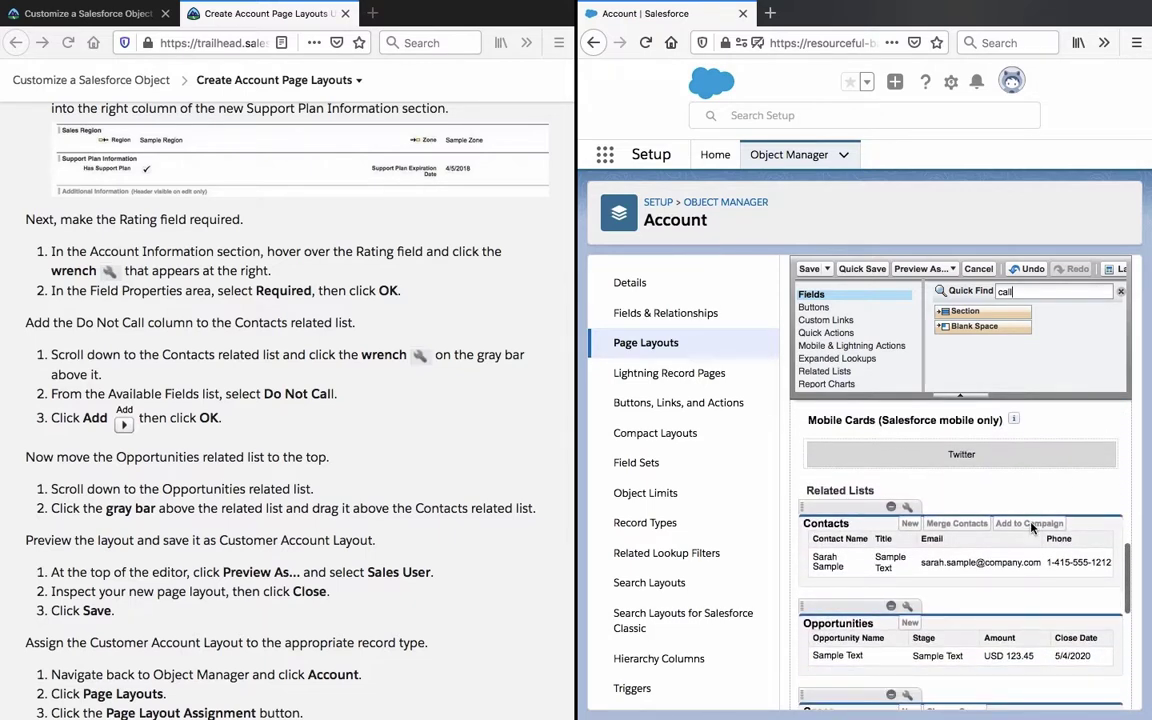
{"action": "scroll", "coordinate": [1032, 525], "scroll_direction": "up", "scroll_amount": 1}
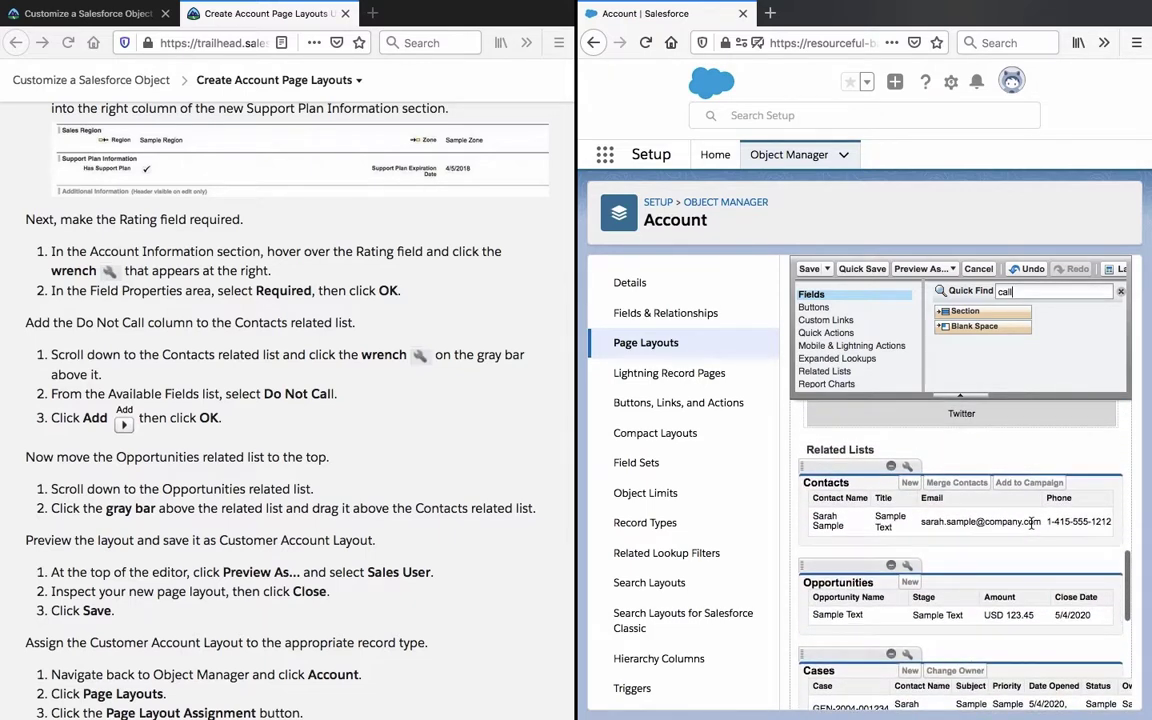
{"action": "scroll", "coordinate": [1033, 521], "scroll_direction": "up", "scroll_amount": 1}
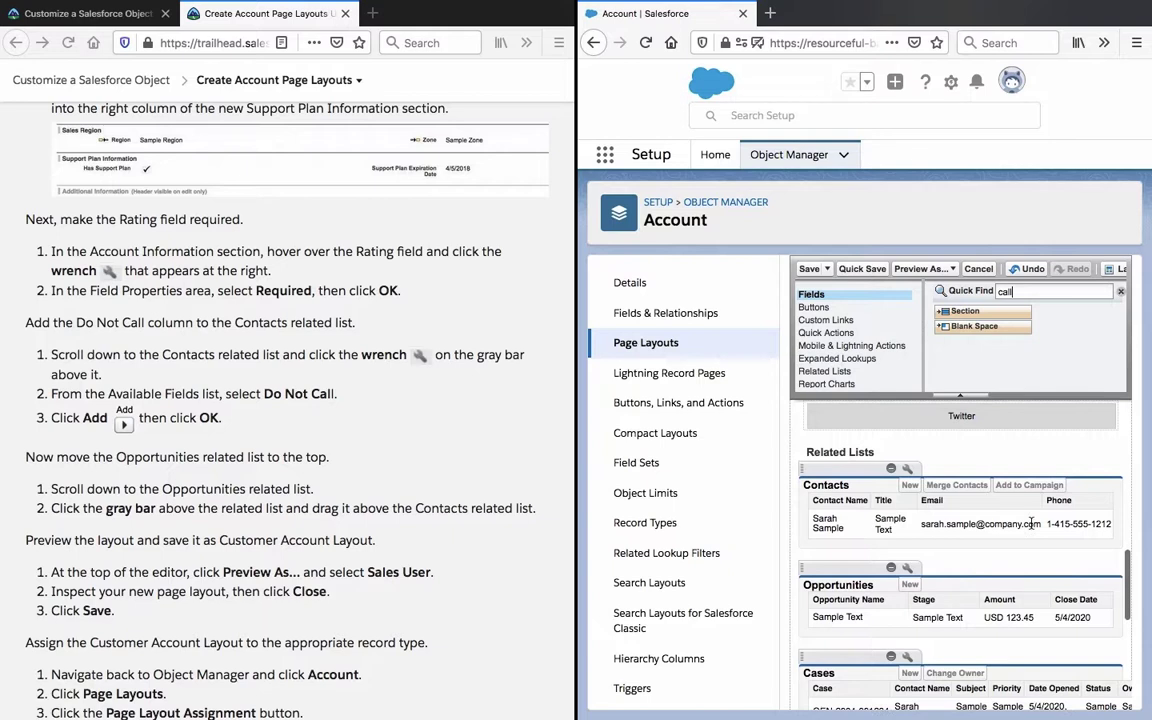
{"action": "left_click", "coordinate": [911, 472]}
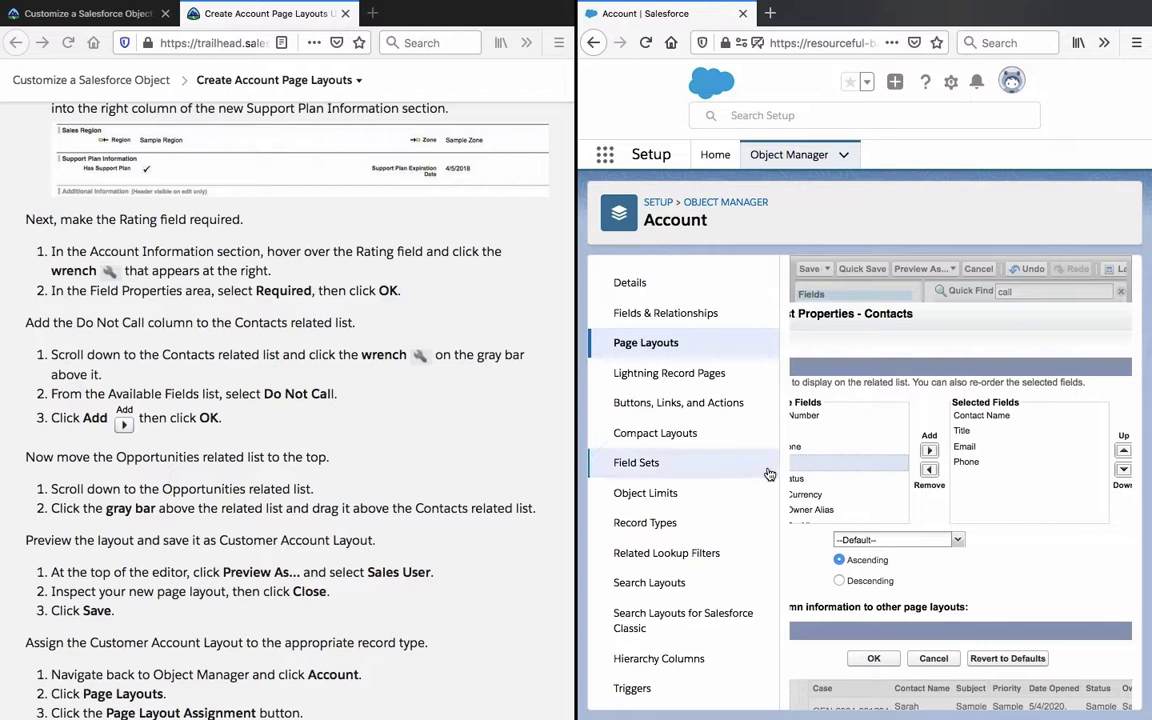
Add Do Not Call to the Contacts related list's selected fields and apply
{"action": "left_click_drag", "start_coordinate": [577, 446], "coordinate": [426, 445]}
{"action": "scroll", "coordinate": [700, 461], "scroll_direction": "down", "scroll_amount": 5}
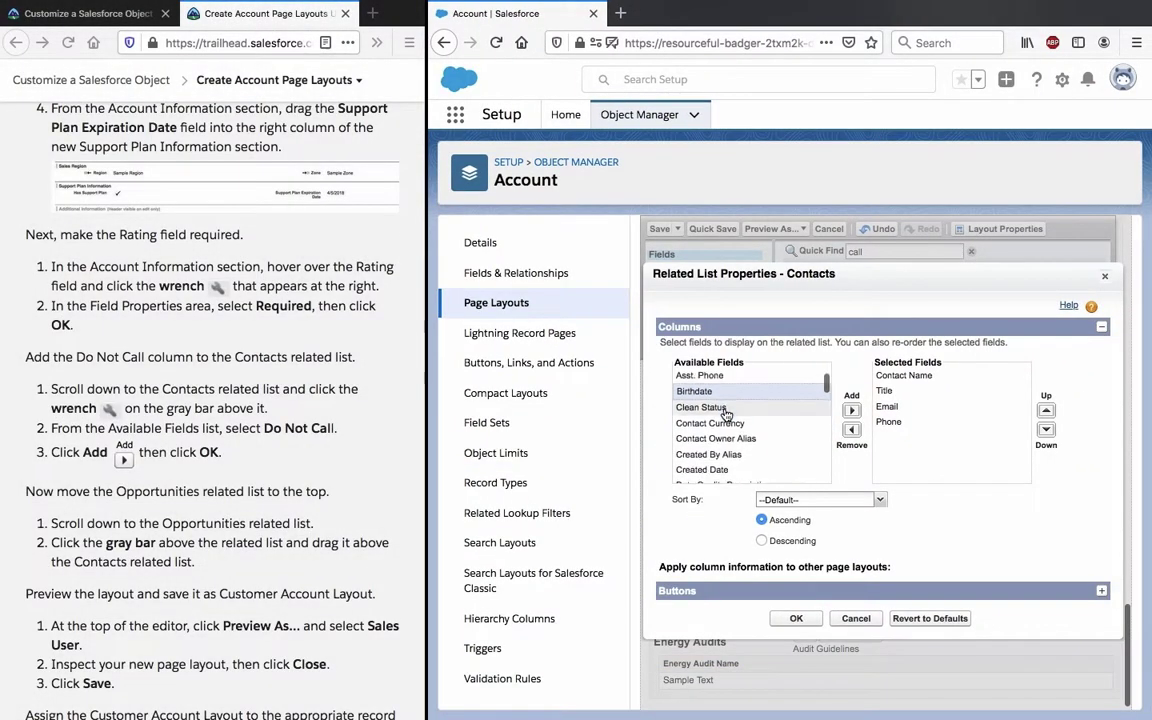
{"action": "left_click", "coordinate": [698, 479]}
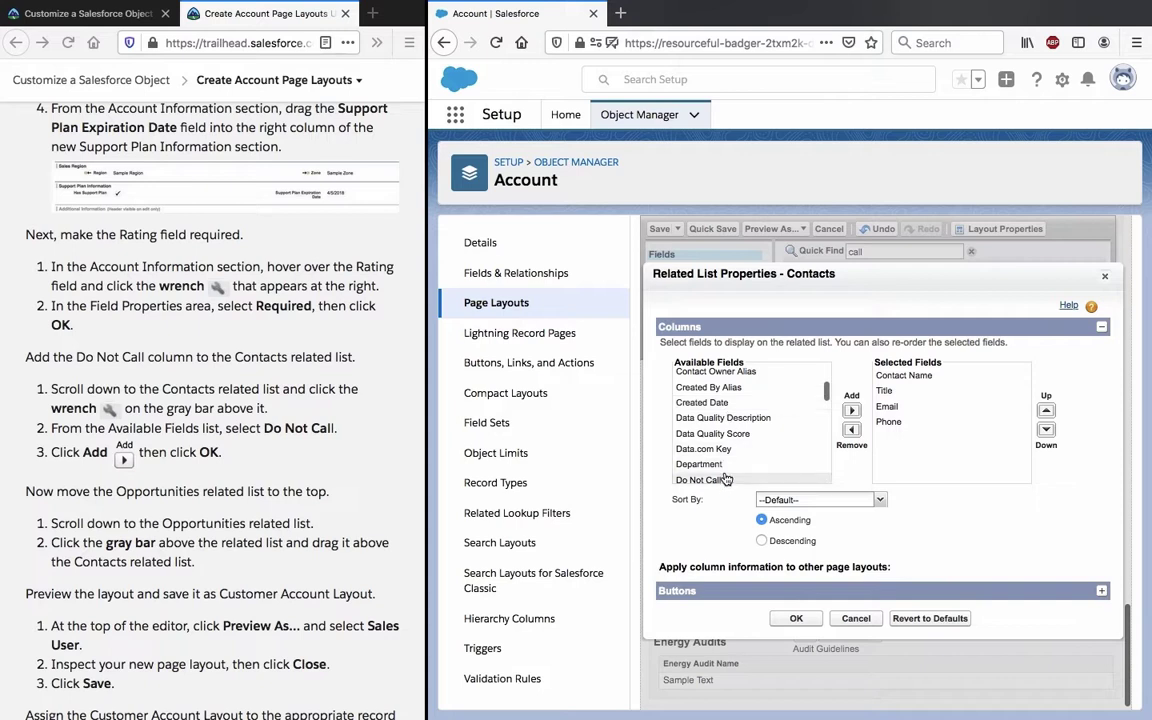
{"action": "left_click", "coordinate": [852, 411]}
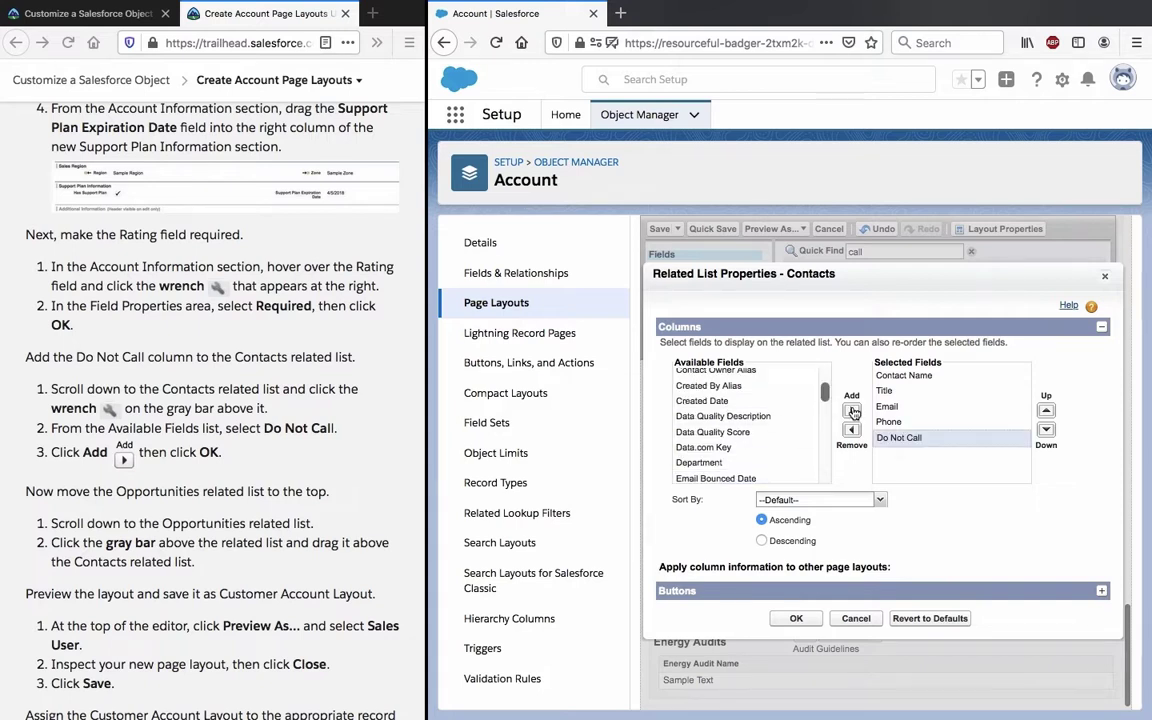
{"action": "left_click", "coordinate": [796, 619]}
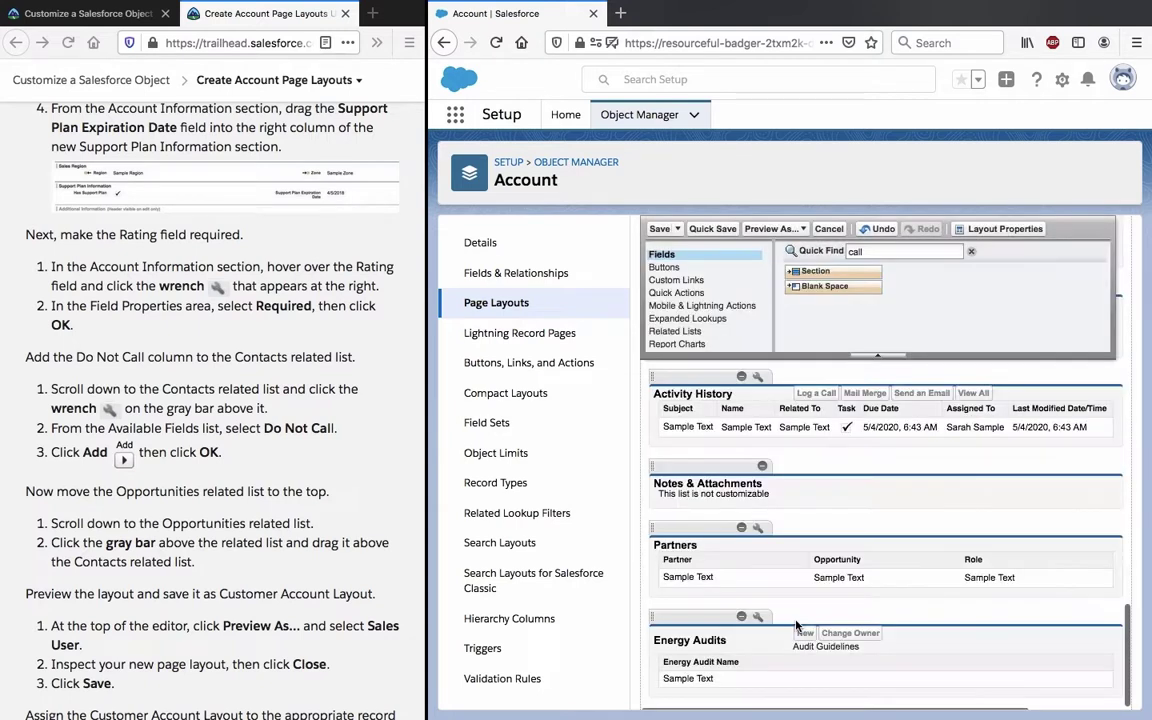
{"action": "left_click", "coordinate": [296, 488]}
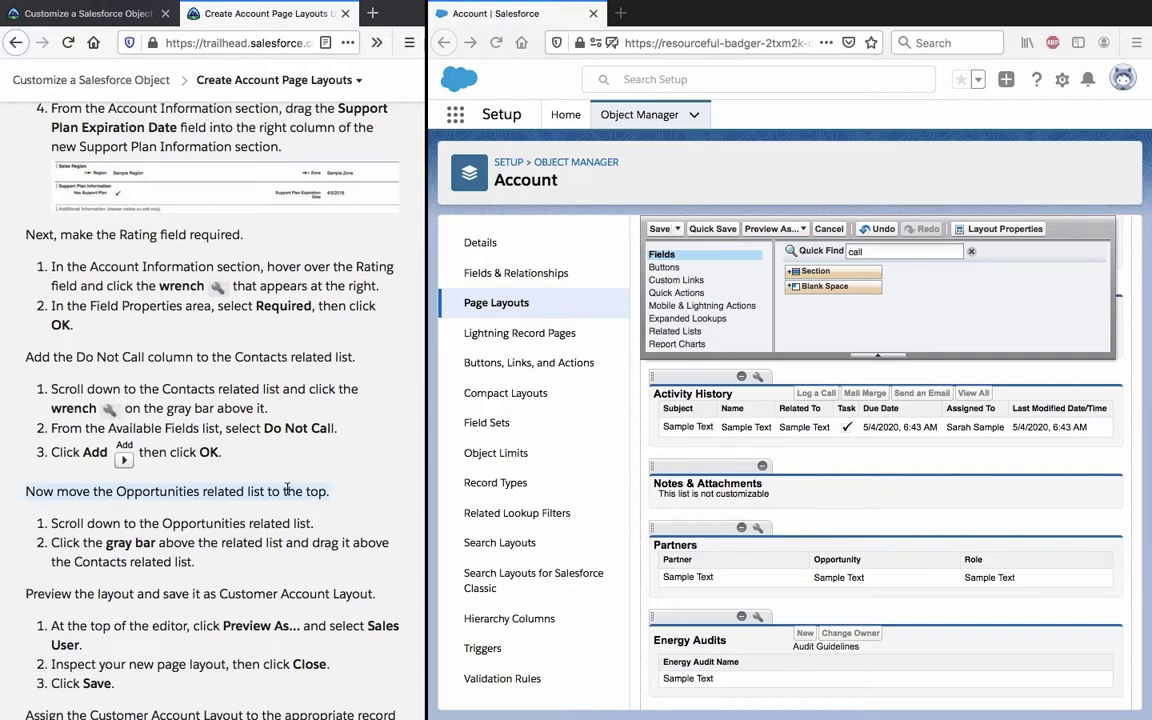
Drag the Opportunities related list above Contacts in the Customer Account Layout
{"action": "scroll", "coordinate": [288, 487], "scroll_direction": "down", "scroll_amount": 2}
{"action": "scroll", "coordinate": [869, 534], "scroll_direction": "down", "scroll_amount": 1}
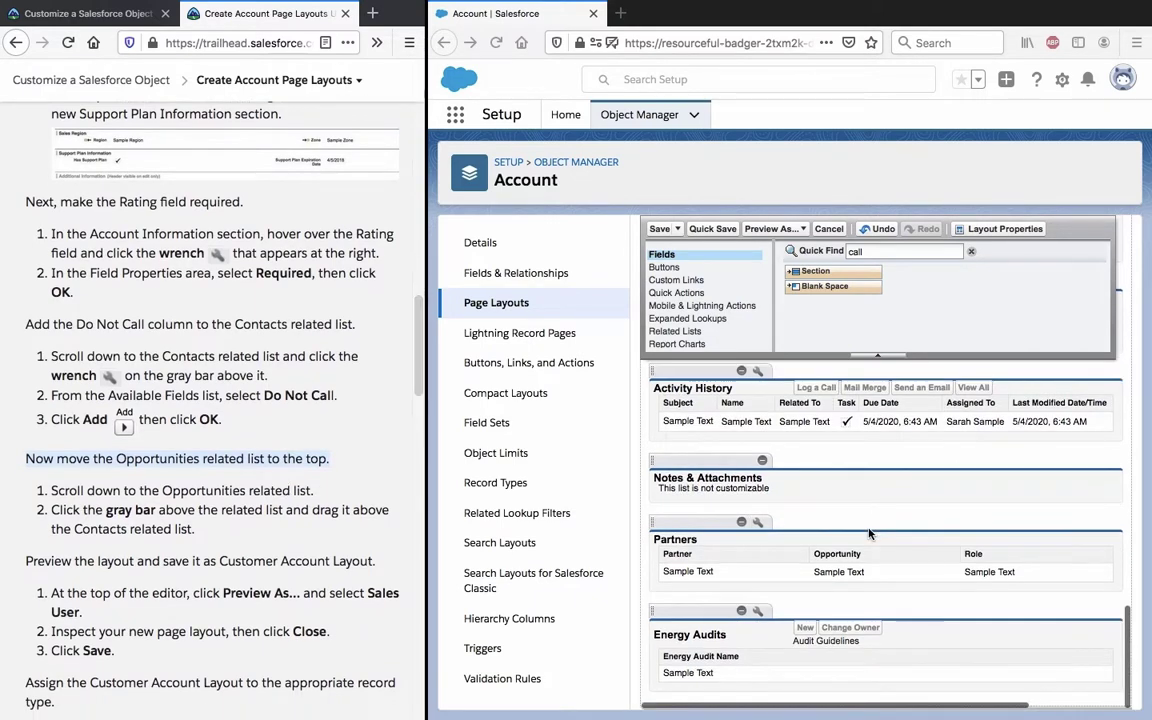
{"action": "scroll", "coordinate": [869, 534], "scroll_direction": "up", "scroll_amount": 8}
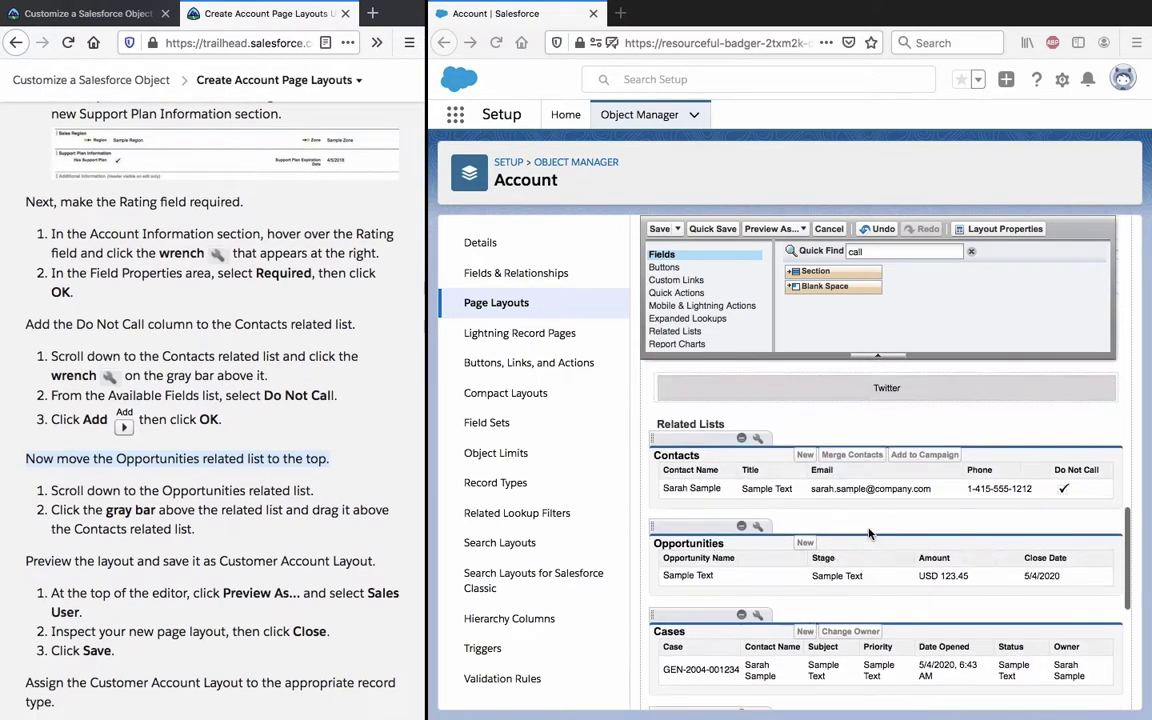
{"action": "scroll", "coordinate": [869, 534], "scroll_direction": "up", "scroll_amount": 3}
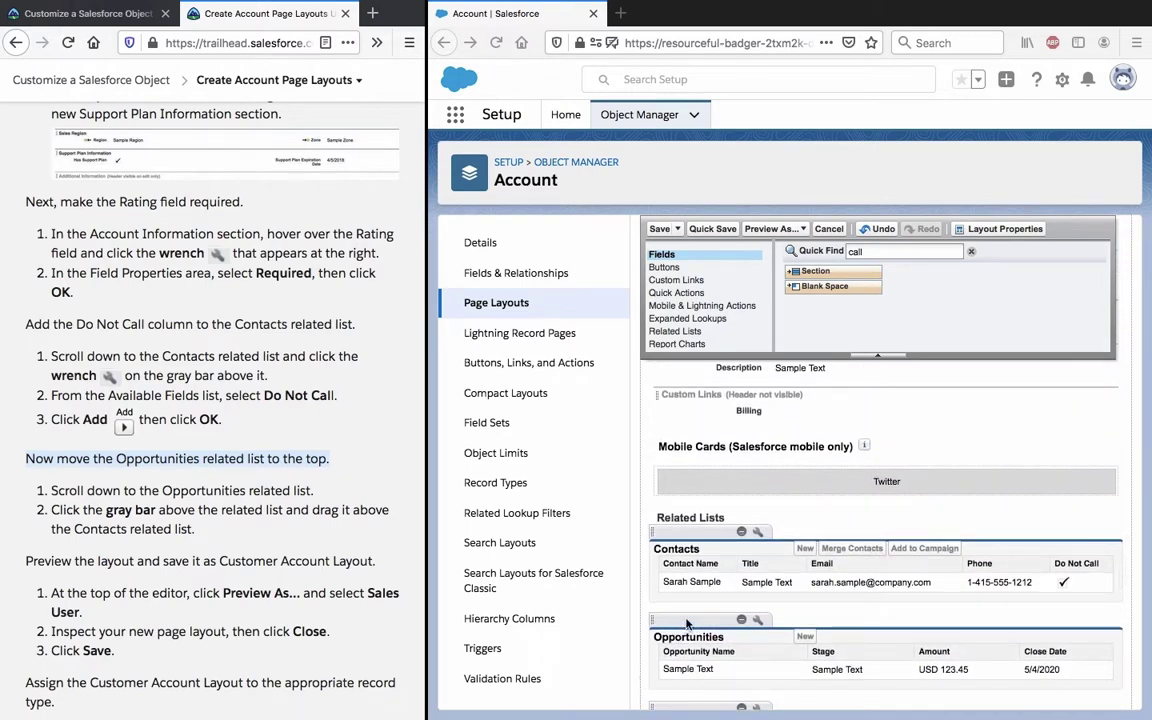
{"action": "left_click_drag", "start_coordinate": [686, 620], "coordinate": [693, 533]}
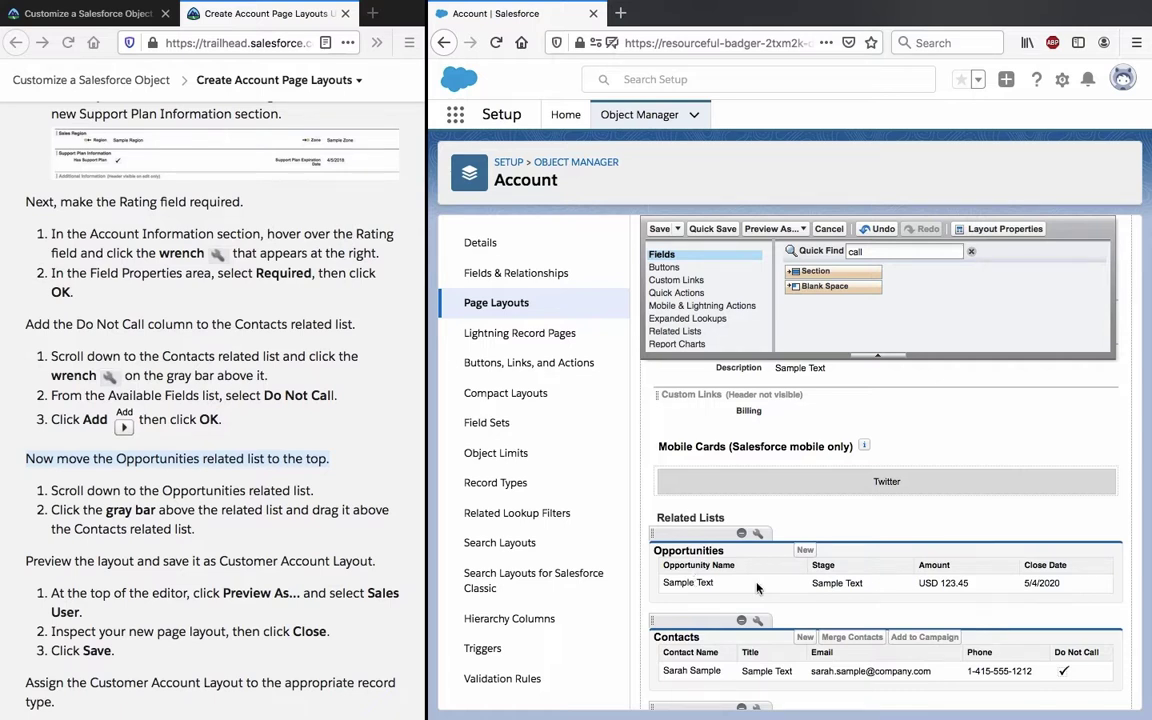
Find the next tutorial step and bring up the profiles available for previewing the layout
{"action": "left_click", "coordinate": [376, 516]}
{"action": "scroll", "coordinate": [338, 463], "scroll_direction": "down", "scroll_amount": 1}
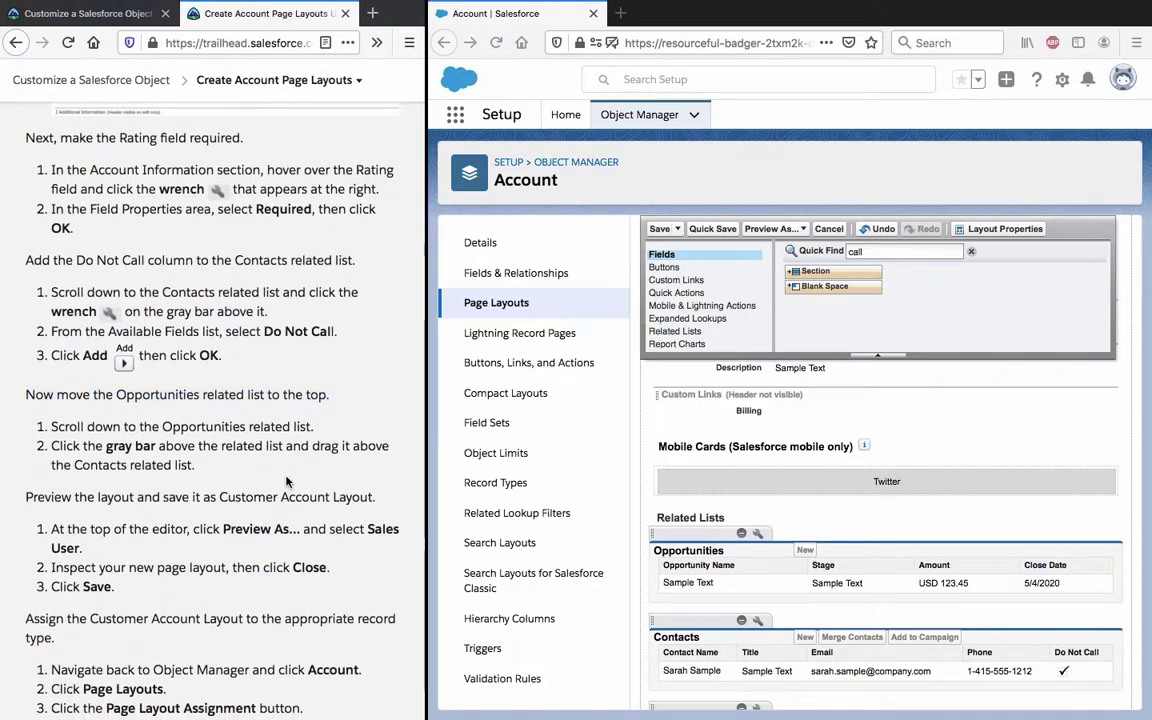
{"action": "triple_click", "coordinate": [275, 492]}
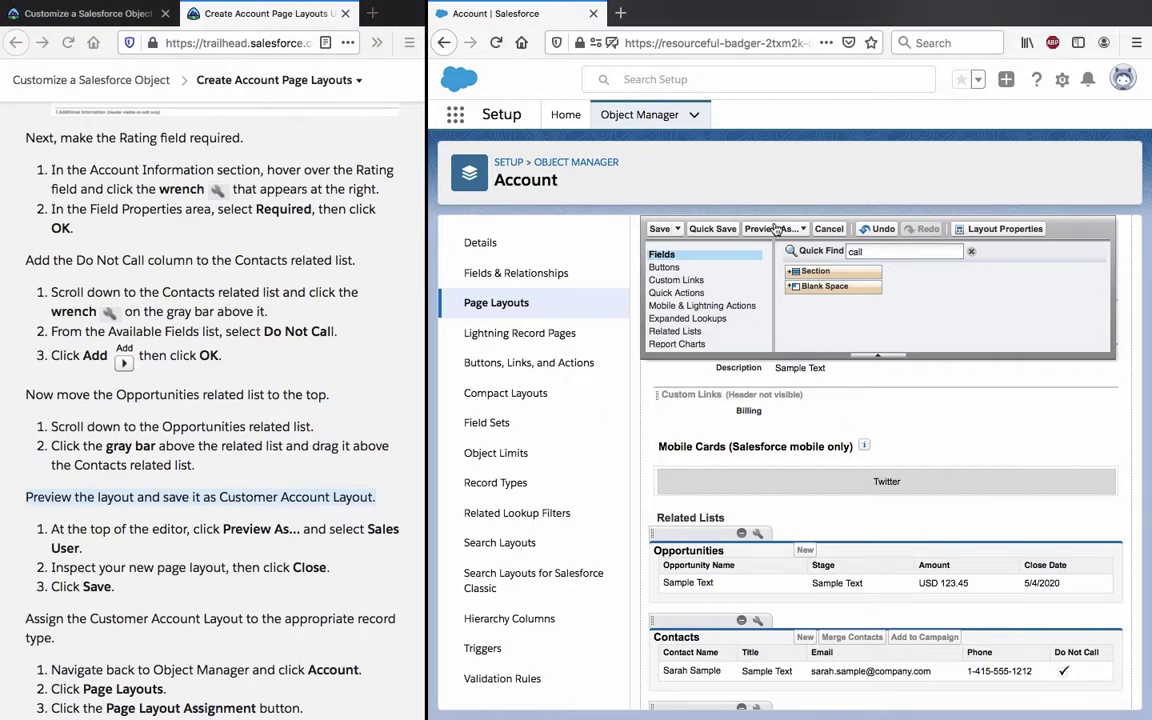
{"action": "left_click", "coordinate": [775, 228]}
{"action": "scroll", "coordinate": [802, 325], "scroll_direction": "down", "scroll_amount": 5}
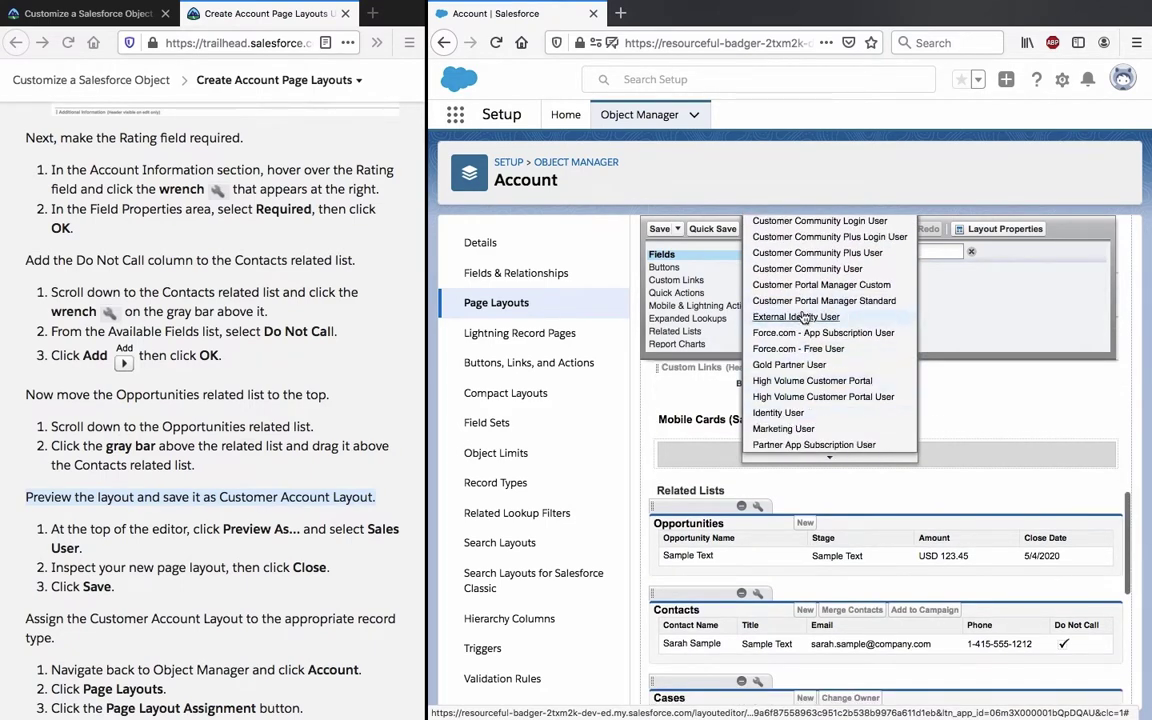
{"action": "scroll", "coordinate": [802, 330], "scroll_direction": "down", "scroll_amount": 6}
{"action": "scroll", "coordinate": [790, 370], "scroll_direction": "down", "scroll_amount": 1}
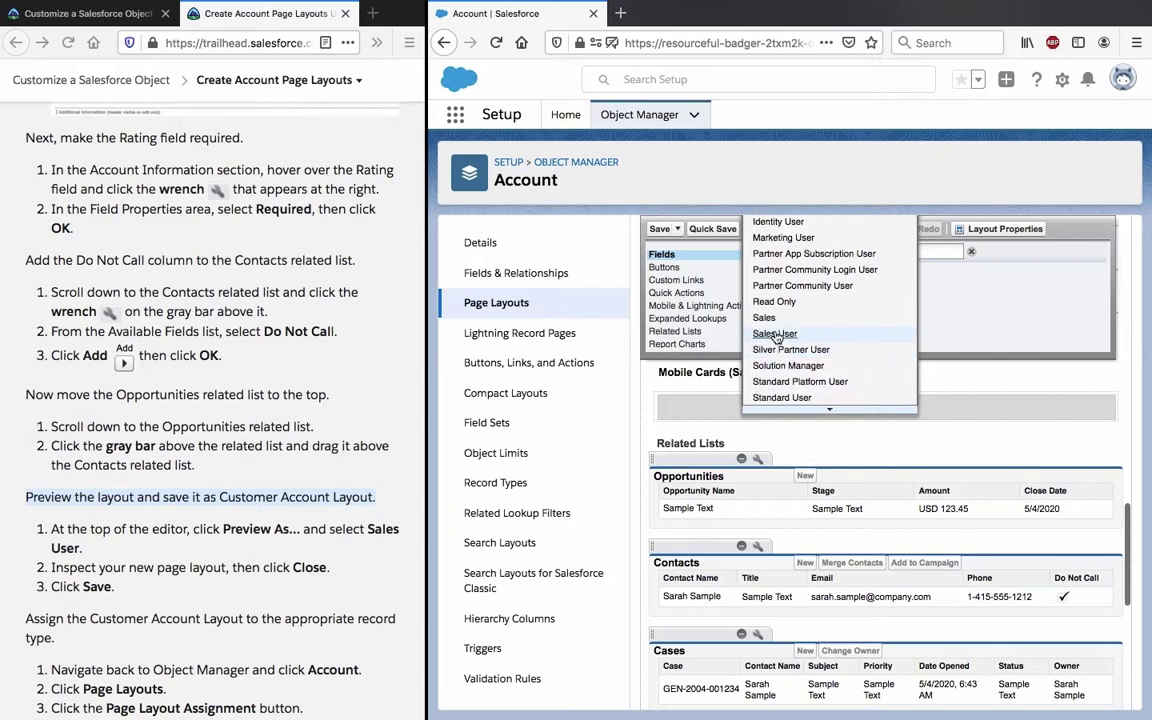
{"action": "left_click", "coordinate": [775, 330]}
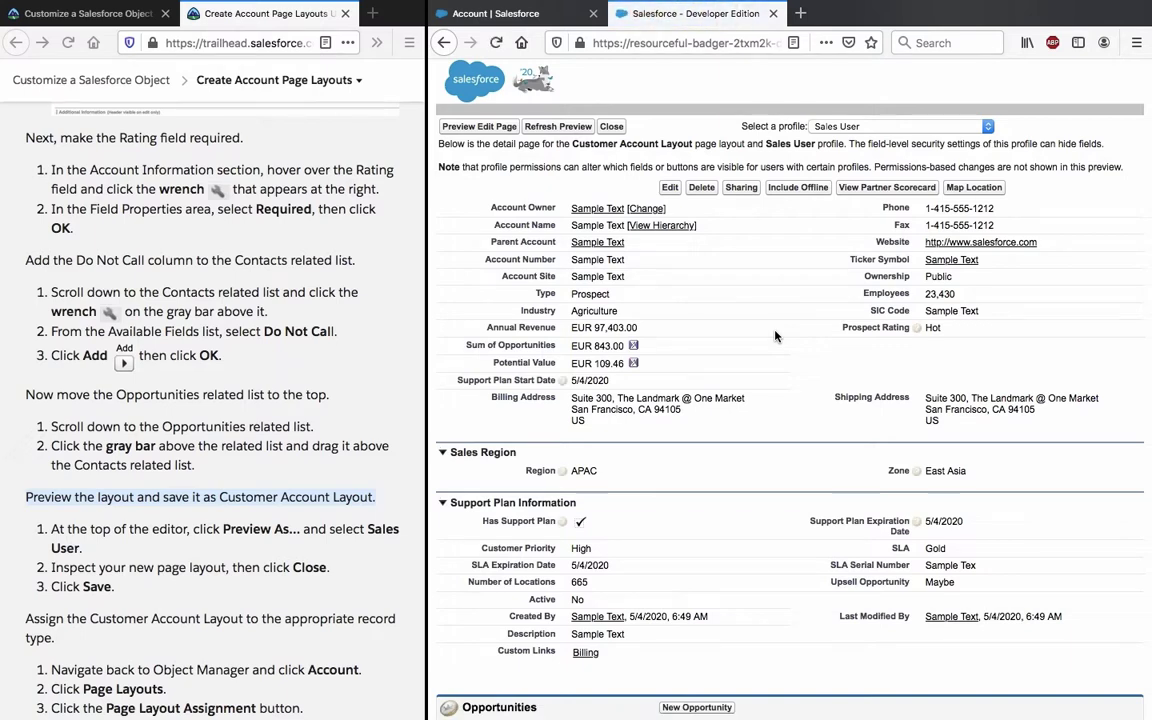
{"action": "scroll", "coordinate": [775, 336], "scroll_direction": "down", "scroll_amount": 3}
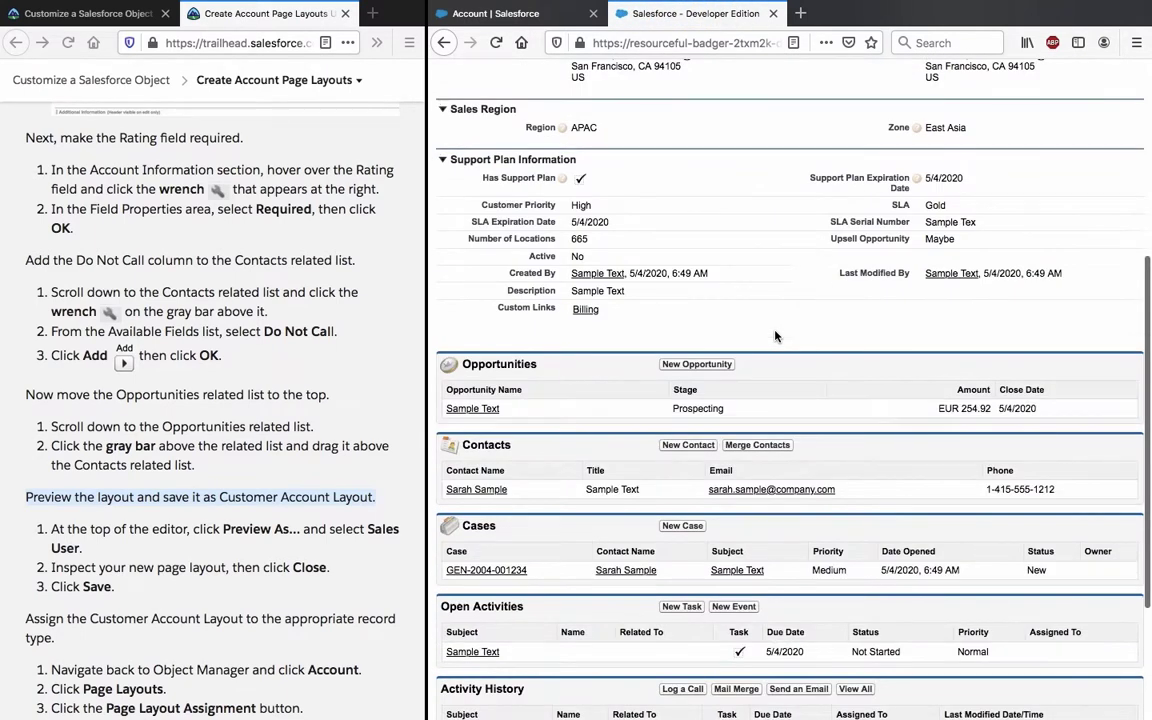
{"action": "scroll", "coordinate": [775, 336], "scroll_direction": "down", "scroll_amount": 2}
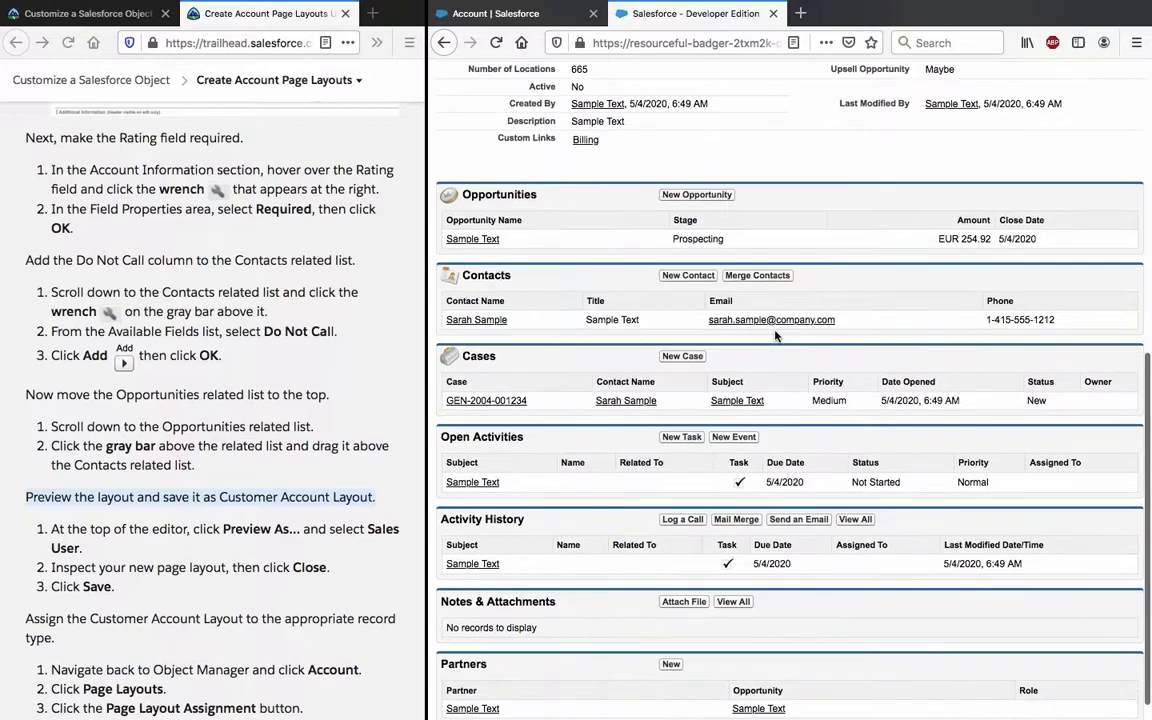
{"action": "scroll", "coordinate": [476, 366], "scroll_direction": "up", "scroll_amount": 2}
{"action": "scroll", "coordinate": [478, 367], "scroll_direction": "up", "scroll_amount": 2}
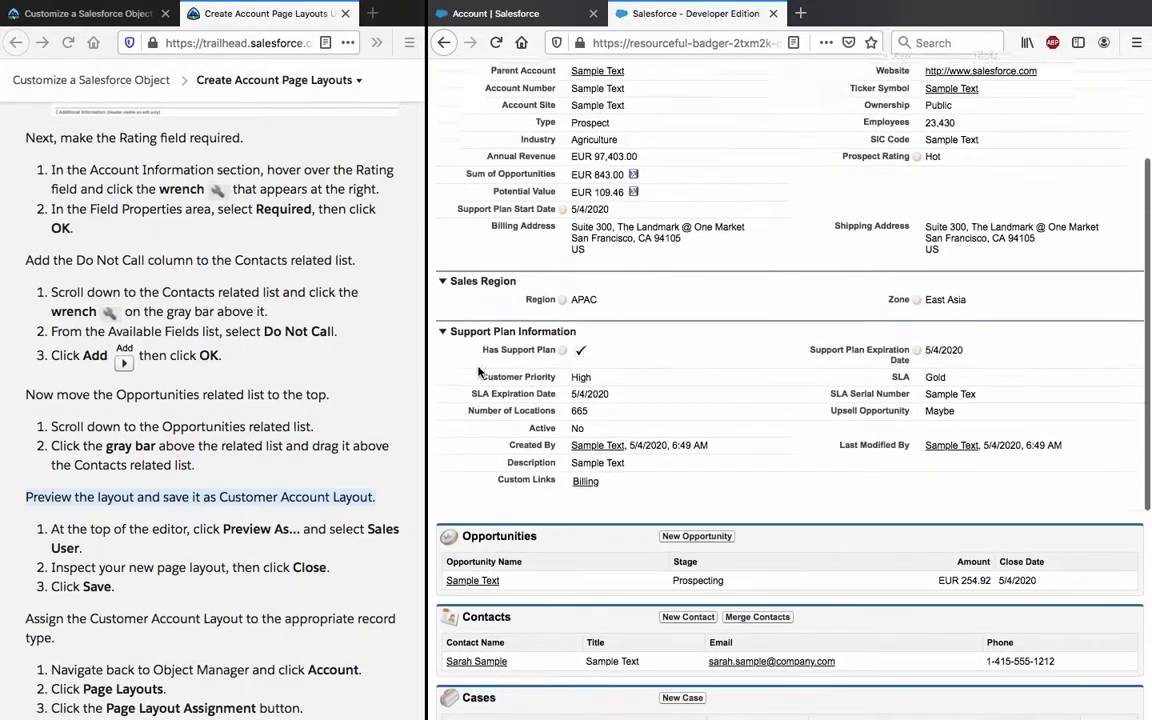
{"action": "scroll", "coordinate": [478, 372], "scroll_direction": "down", "scroll_amount": 2}
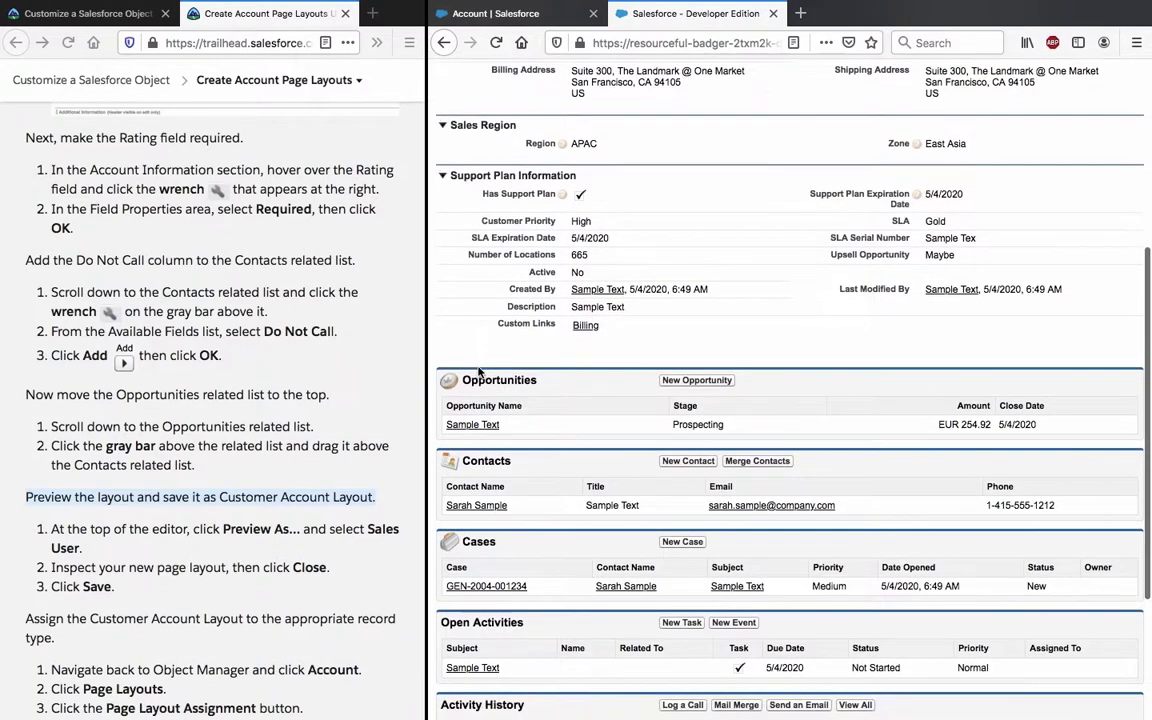
{"action": "scroll", "coordinate": [478, 372], "scroll_direction": "up", "scroll_amount": 1}
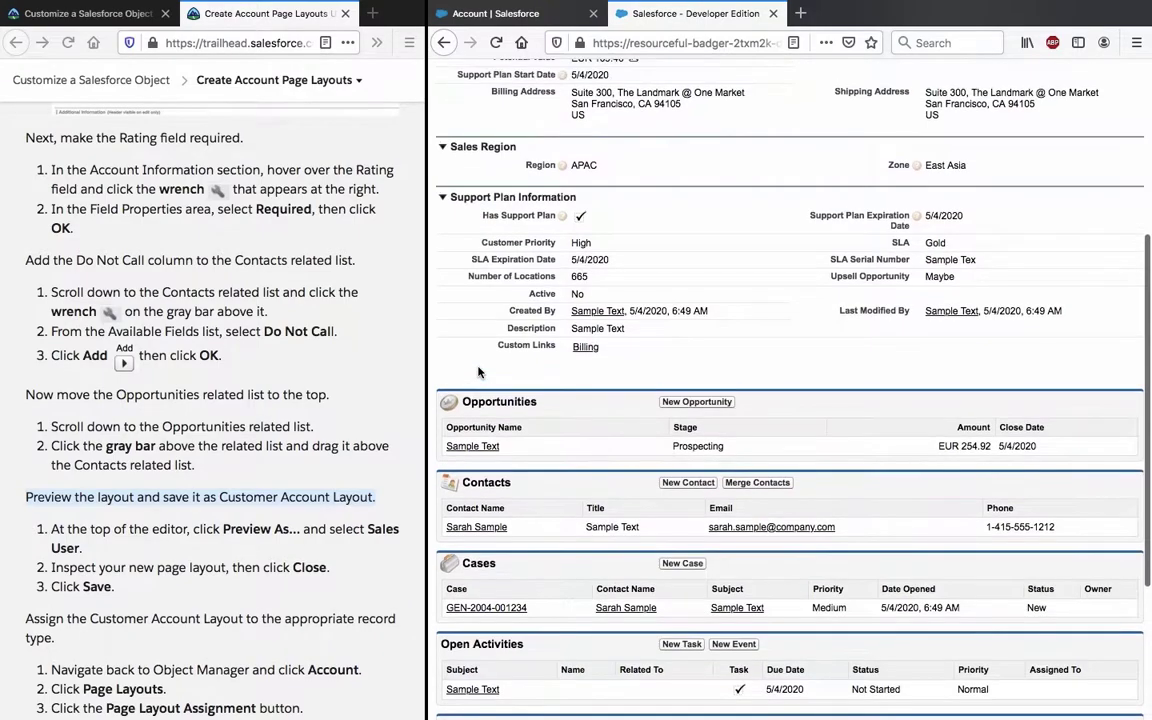
{"action": "scroll", "coordinate": [478, 372], "scroll_direction": "down", "scroll_amount": 2}
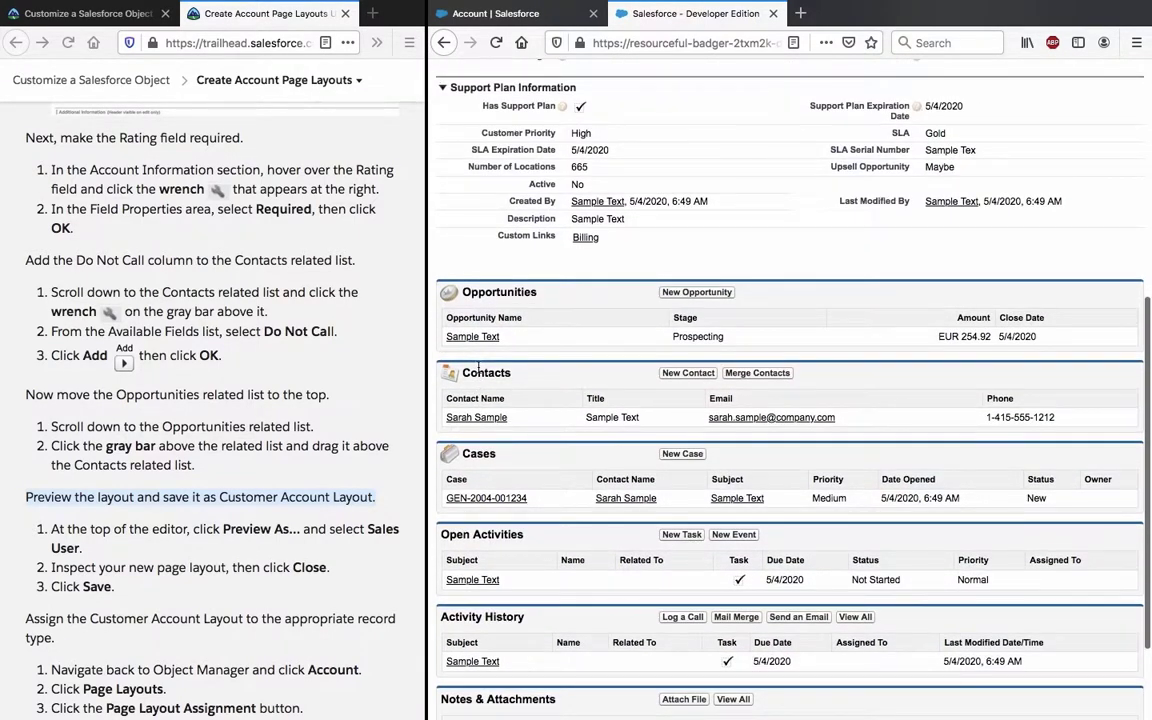
{"action": "scroll", "coordinate": [478, 372], "scroll_direction": "up", "scroll_amount": 3}
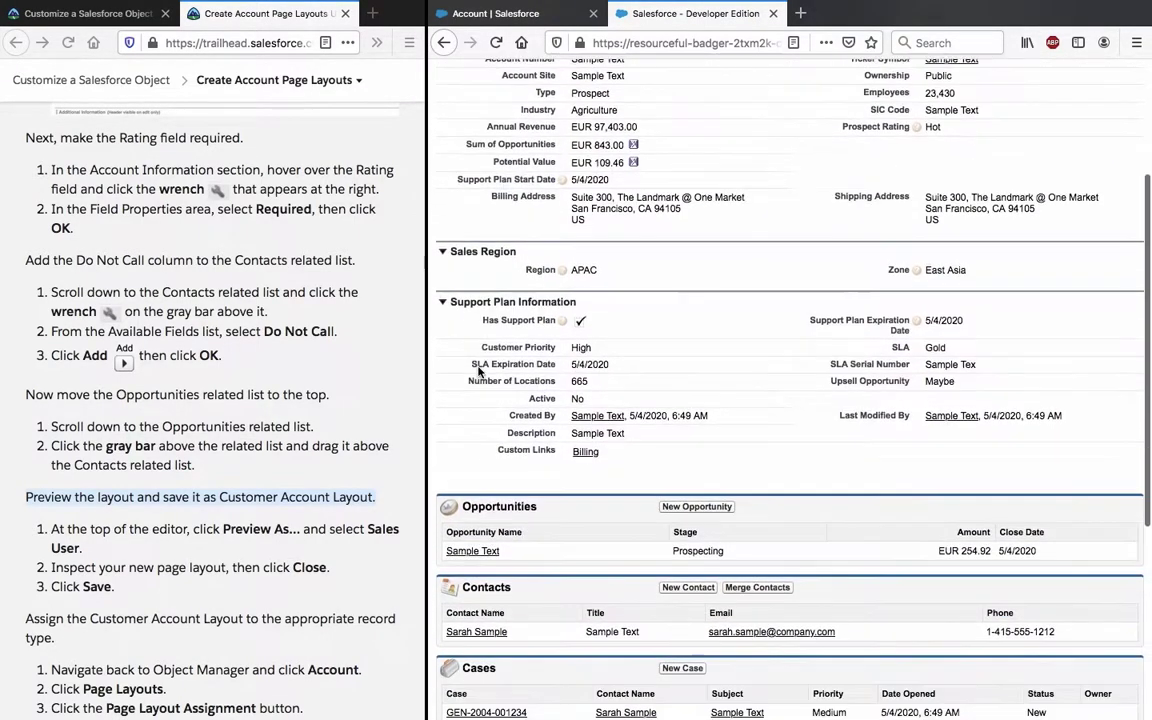
{"action": "scroll", "coordinate": [478, 372], "scroll_direction": "down", "scroll_amount": 1}
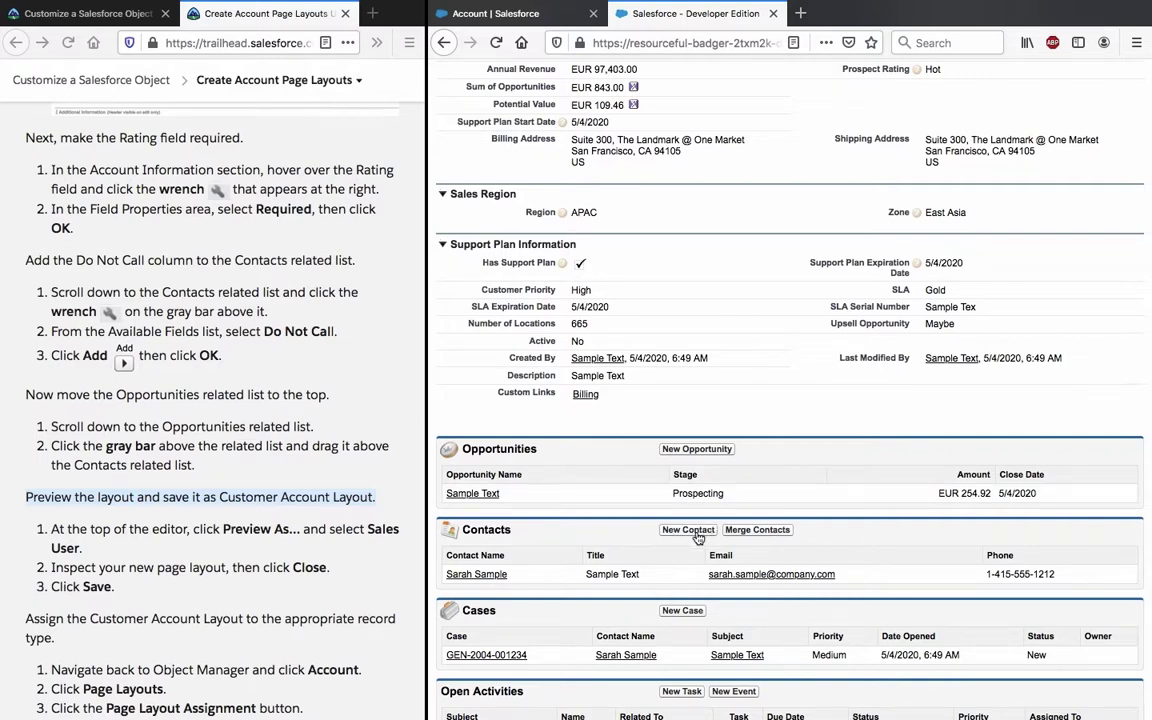
{"action": "scroll", "coordinate": [796, 424], "scroll_direction": "up", "scroll_amount": 5}
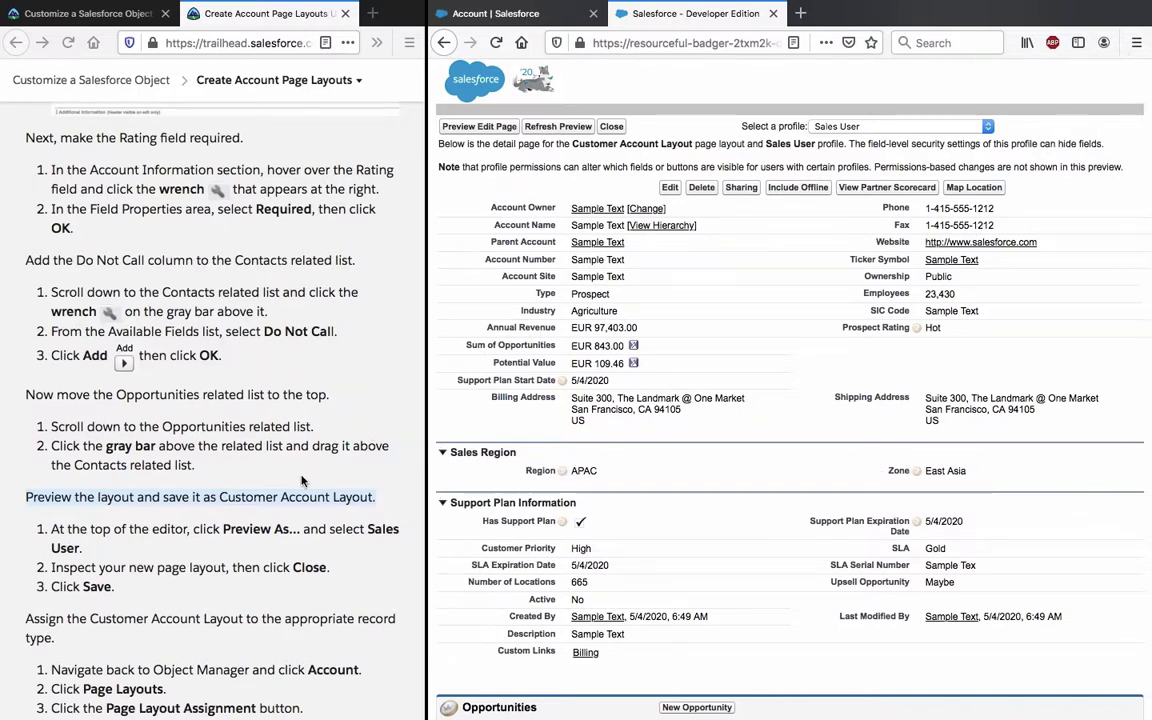
{"action": "scroll", "coordinate": [244, 429], "scroll_direction": "down", "scroll_amount": 2}
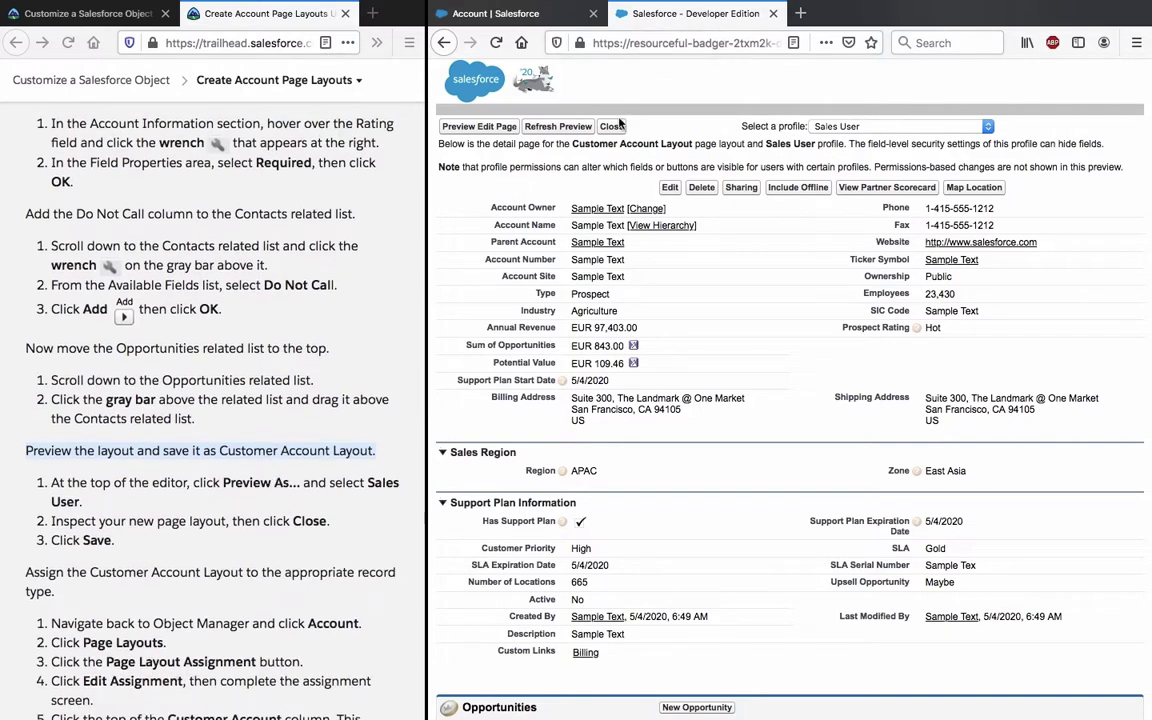
Close the preview, save the Customer Account Layout, and go to Account Page Layout Assignment
{"action": "left_click", "coordinate": [612, 127]}
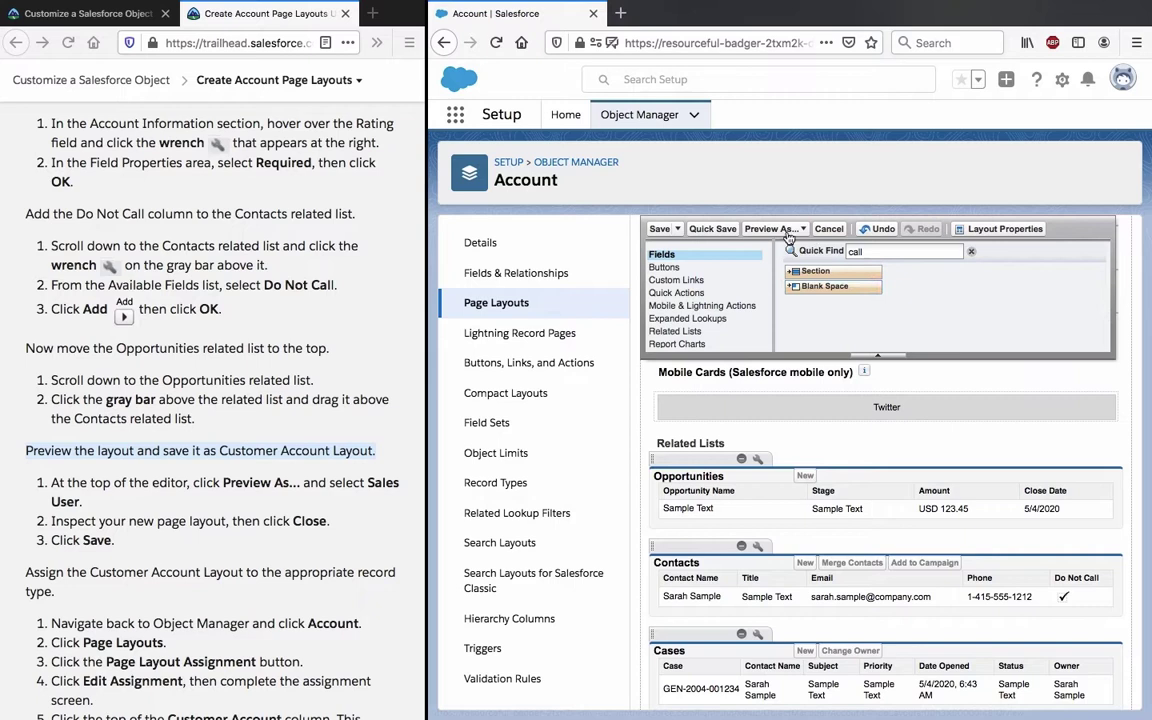
{"action": "left_click", "coordinate": [660, 229]}
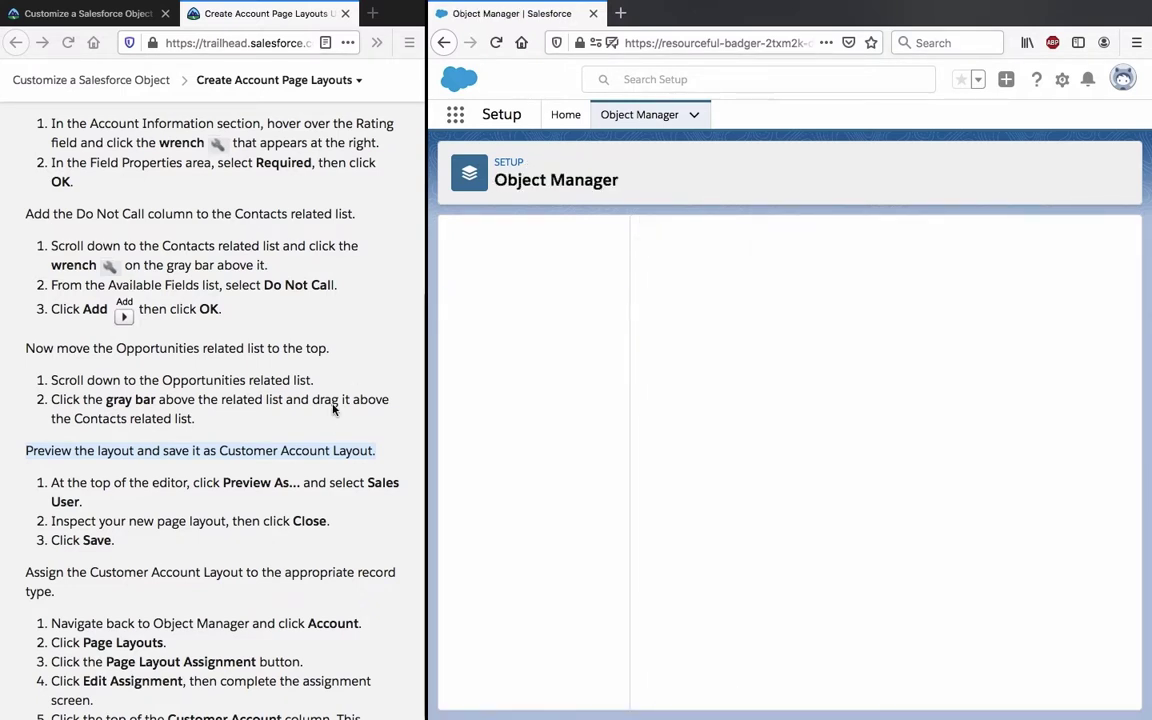
{"action": "scroll", "coordinate": [324, 421], "scroll_direction": "down", "scroll_amount": 3}
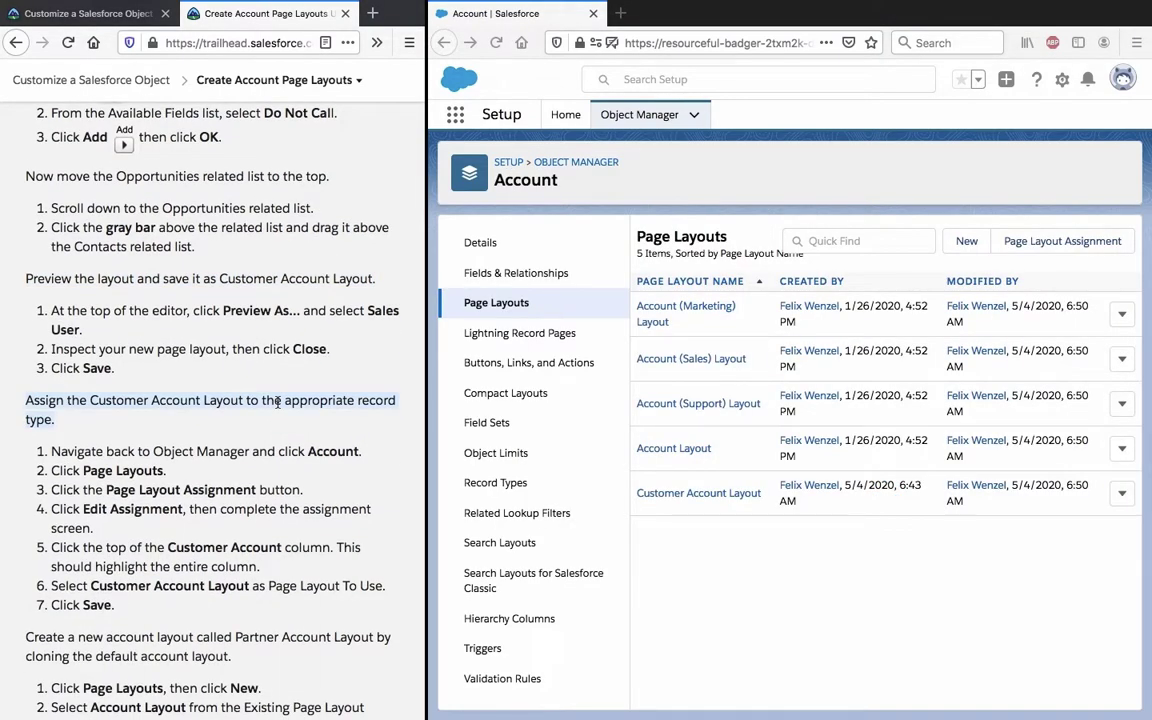
{"action": "scroll", "coordinate": [278, 402], "scroll_direction": "down", "scroll_amount": 1}
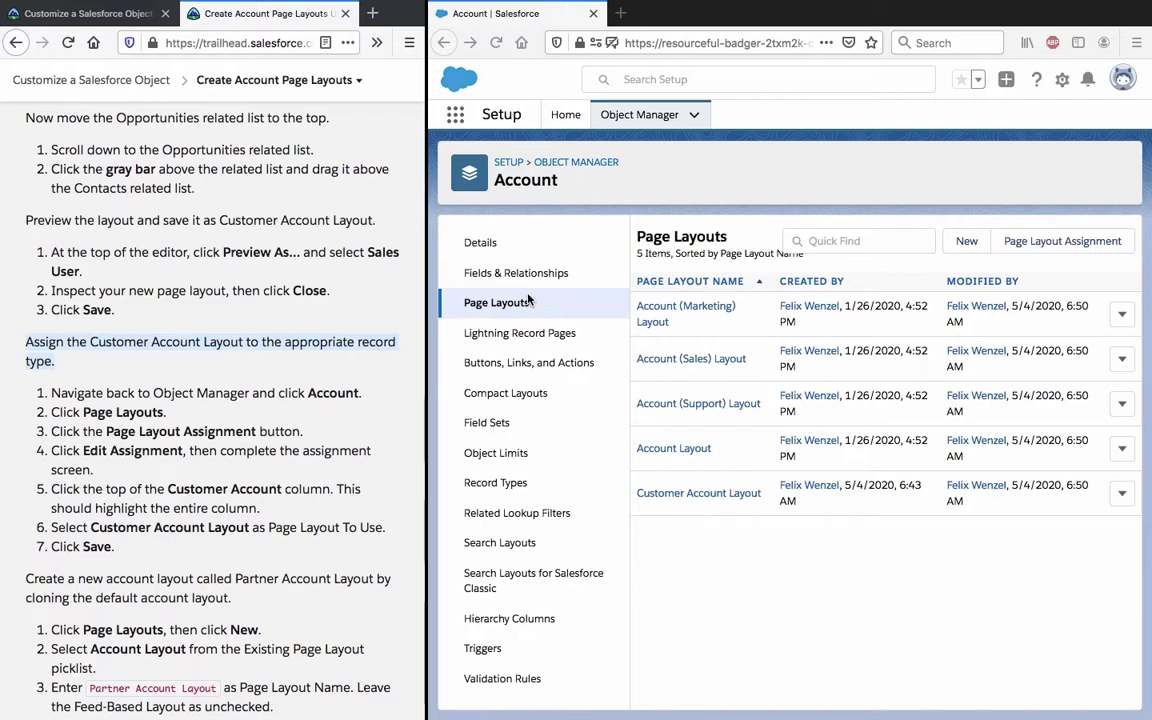
{"action": "left_click", "coordinate": [1036, 243]}
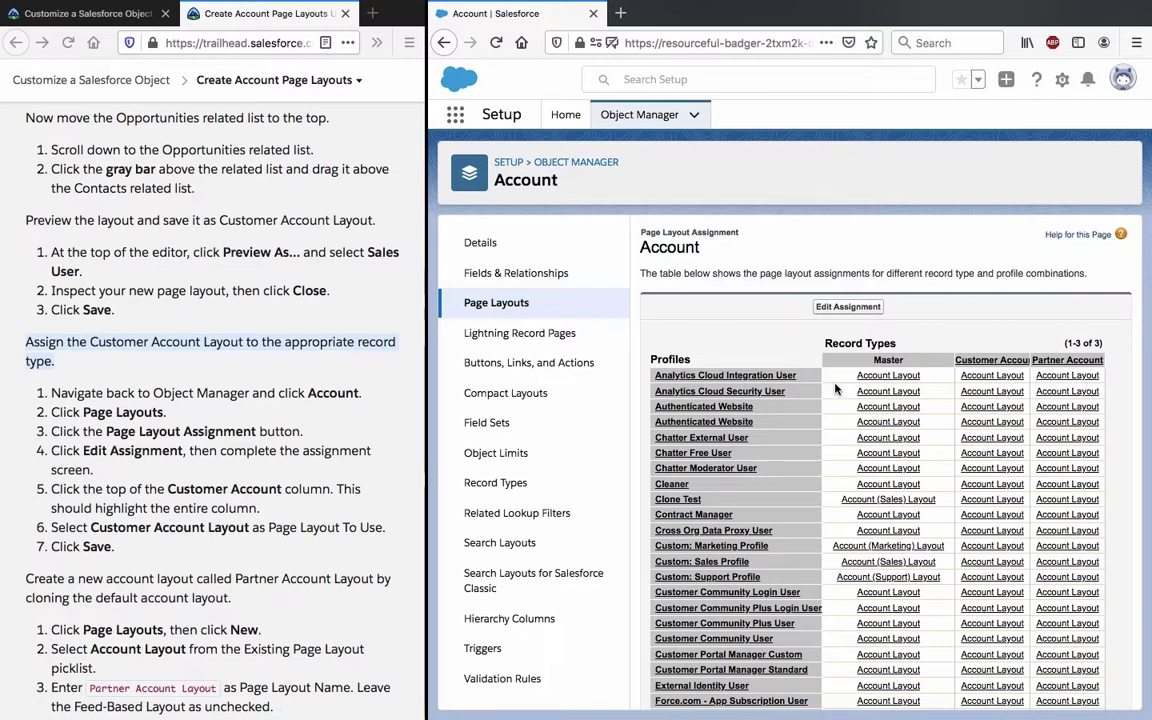
Set Customer Account Layout for every profile in the Customer Account column and save
{"action": "left_click", "coordinate": [848, 307]}
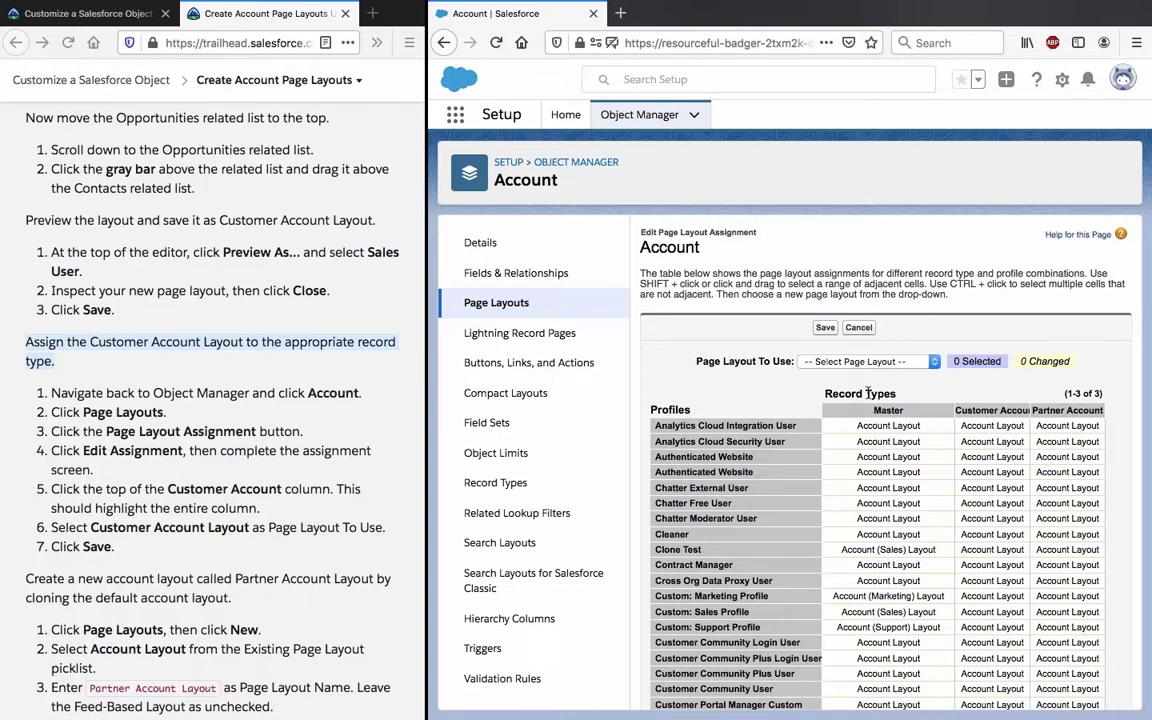
{"action": "left_click", "coordinate": [985, 411]}
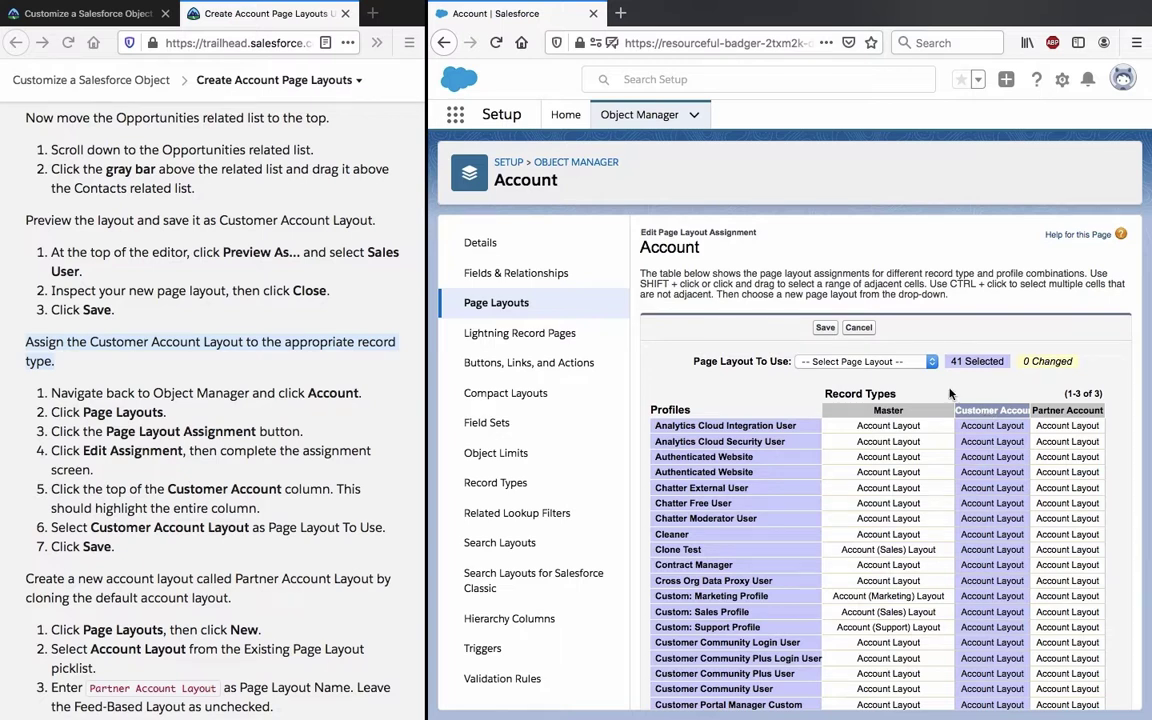
{"action": "left_click", "coordinate": [910, 366]}
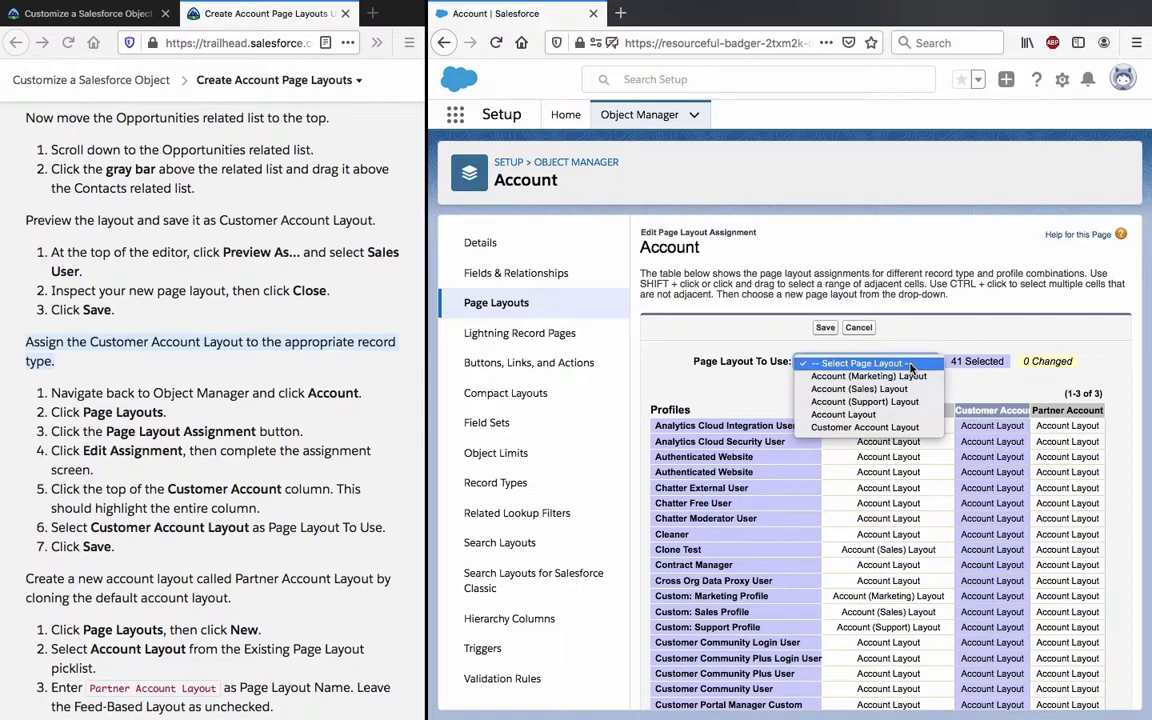
{"action": "left_click", "coordinate": [910, 428]}
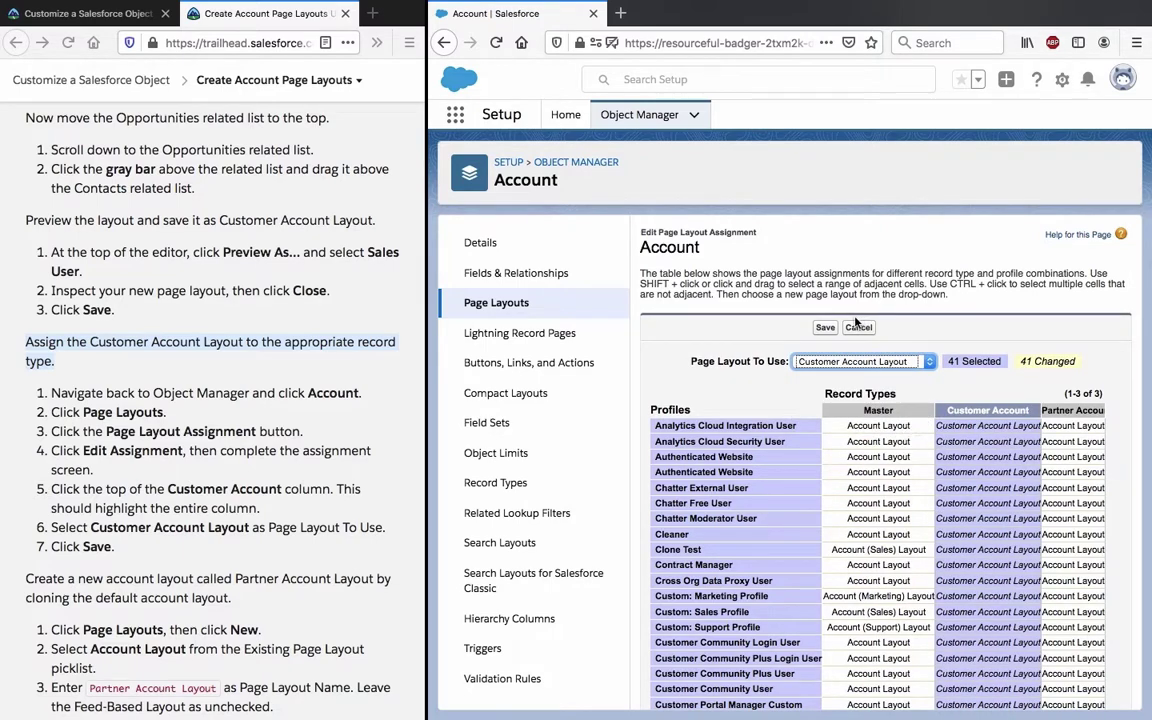
{"action": "left_click", "coordinate": [825, 328]}
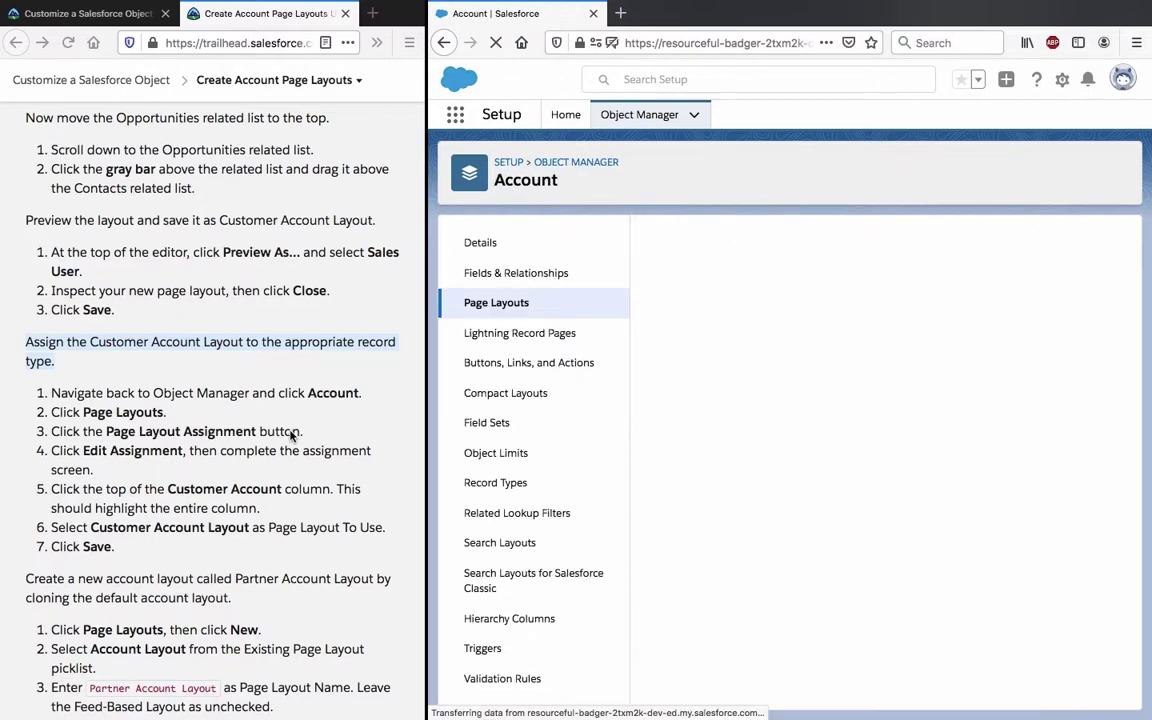
{"action": "scroll", "coordinate": [291, 434], "scroll_direction": "down", "scroll_amount": 7}
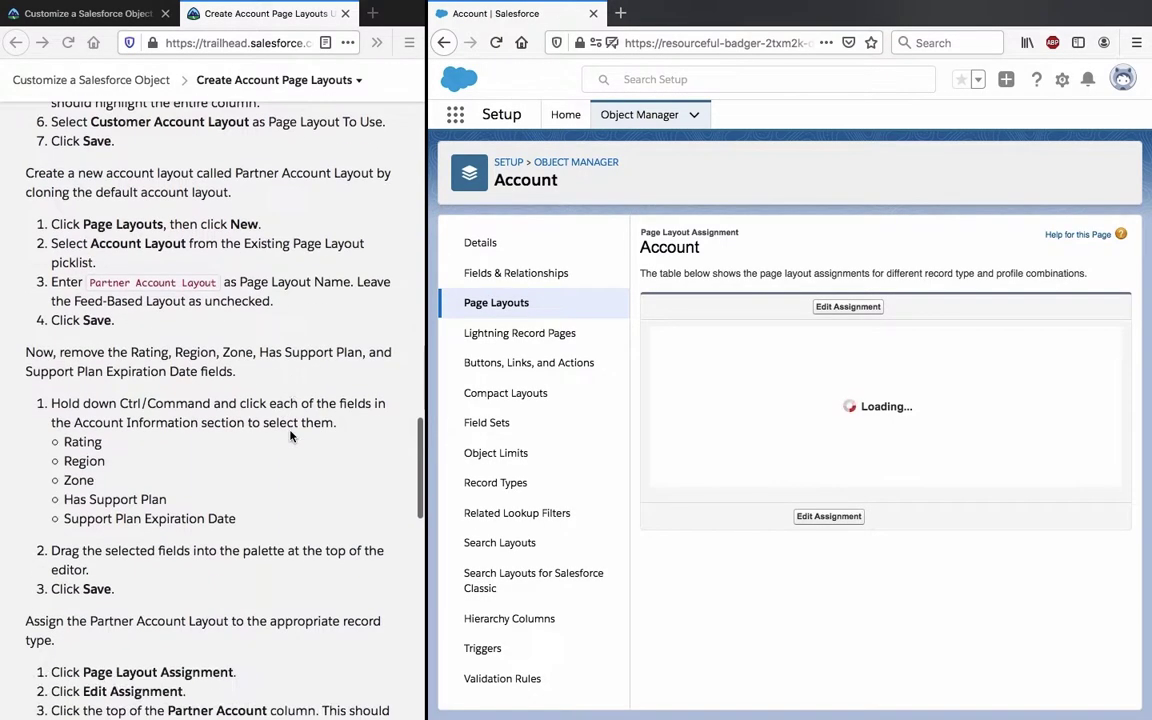
Review the Customer Account assignments, then return to the Account Page Layouts list
{"action": "scroll", "coordinate": [291, 434], "scroll_direction": "down", "scroll_amount": 1}
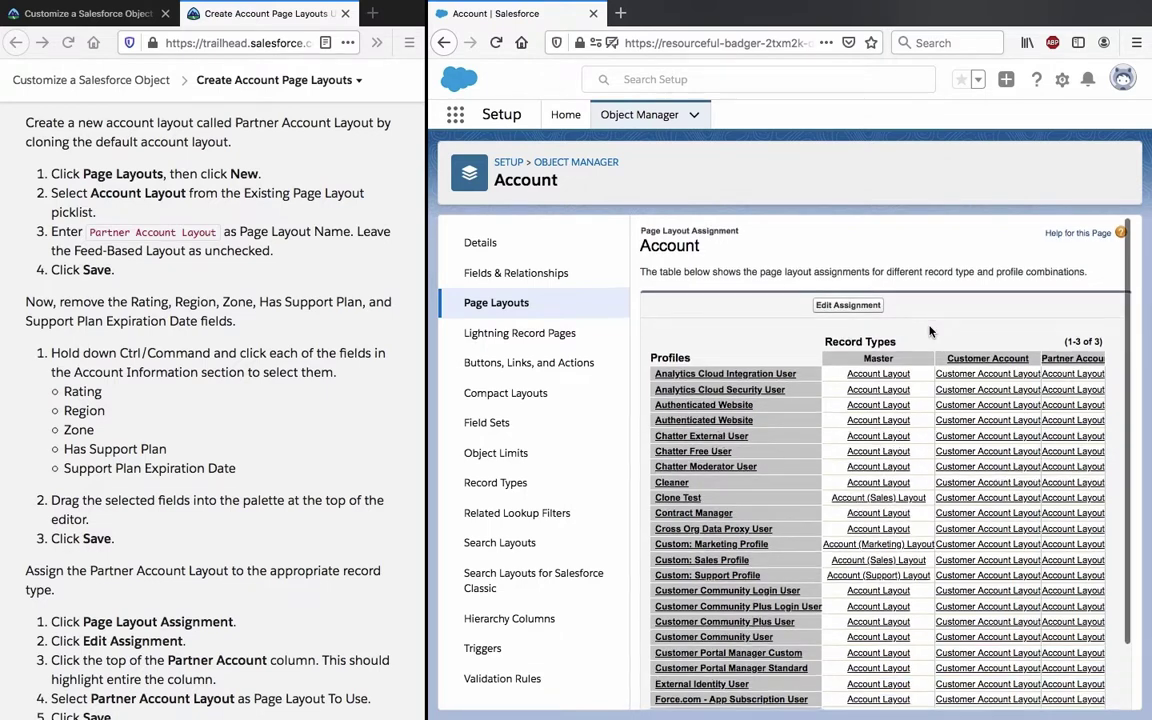
{"action": "scroll", "coordinate": [929, 331], "scroll_direction": "down", "scroll_amount": 2}
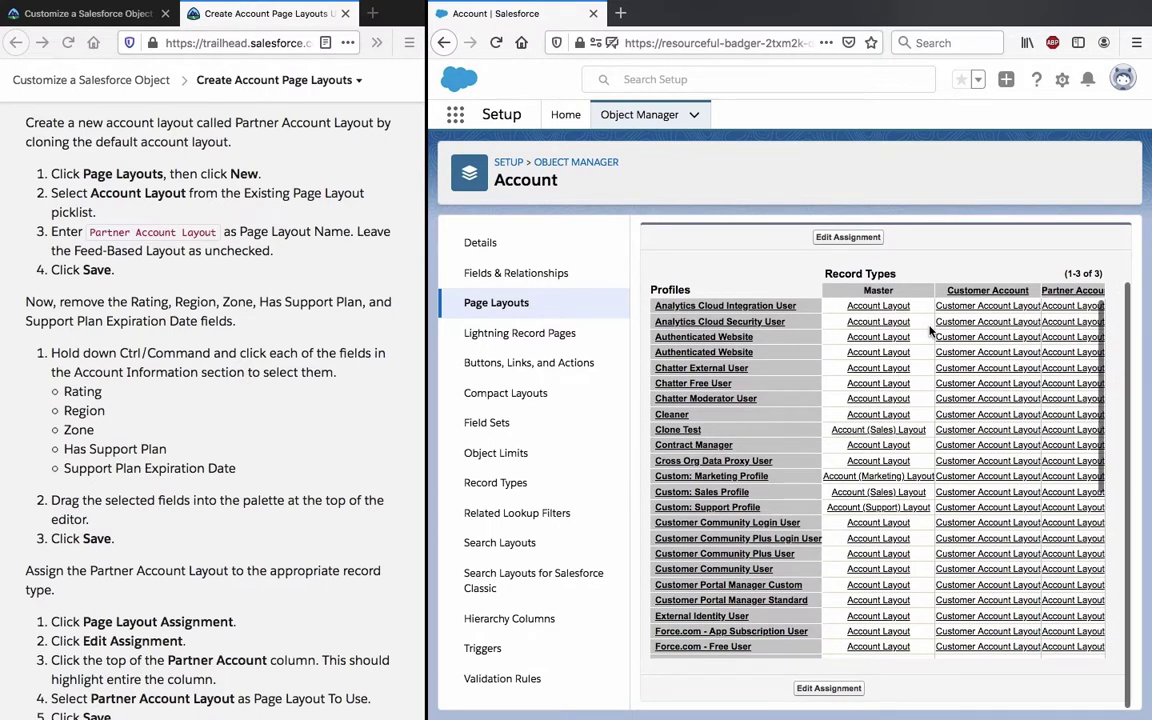
{"action": "scroll", "coordinate": [929, 331], "scroll_direction": "up", "scroll_amount": 2}
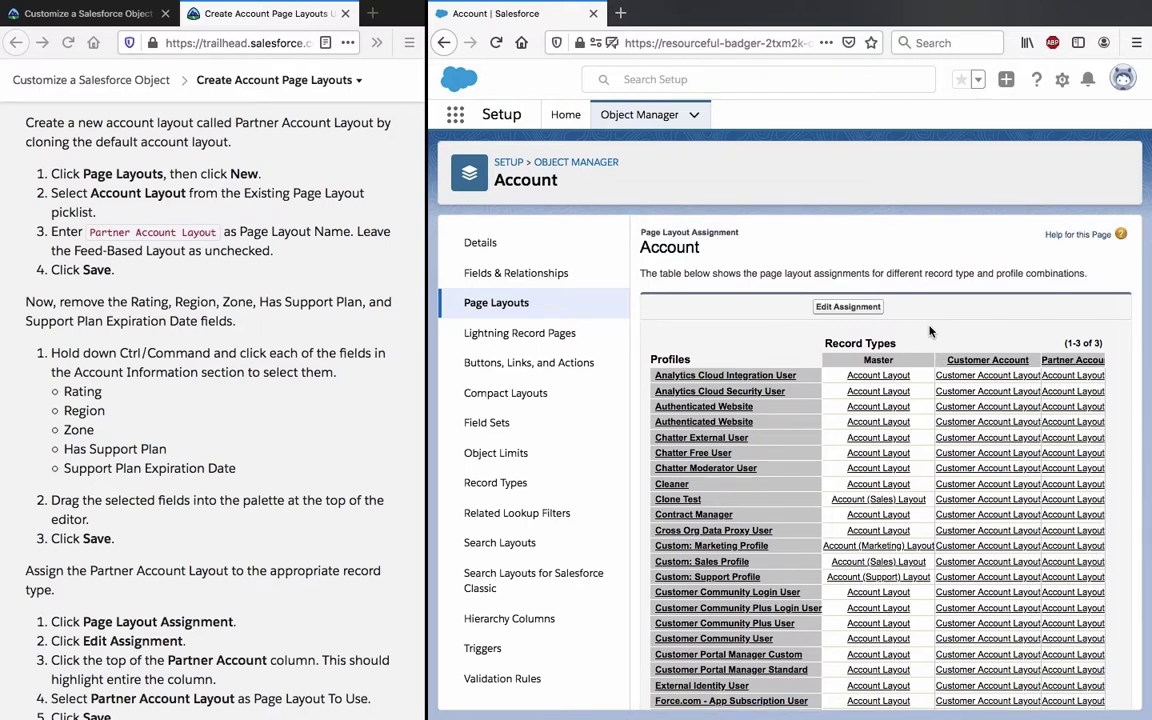
{"action": "scroll", "coordinate": [929, 331], "scroll_direction": "up", "scroll_amount": 1}
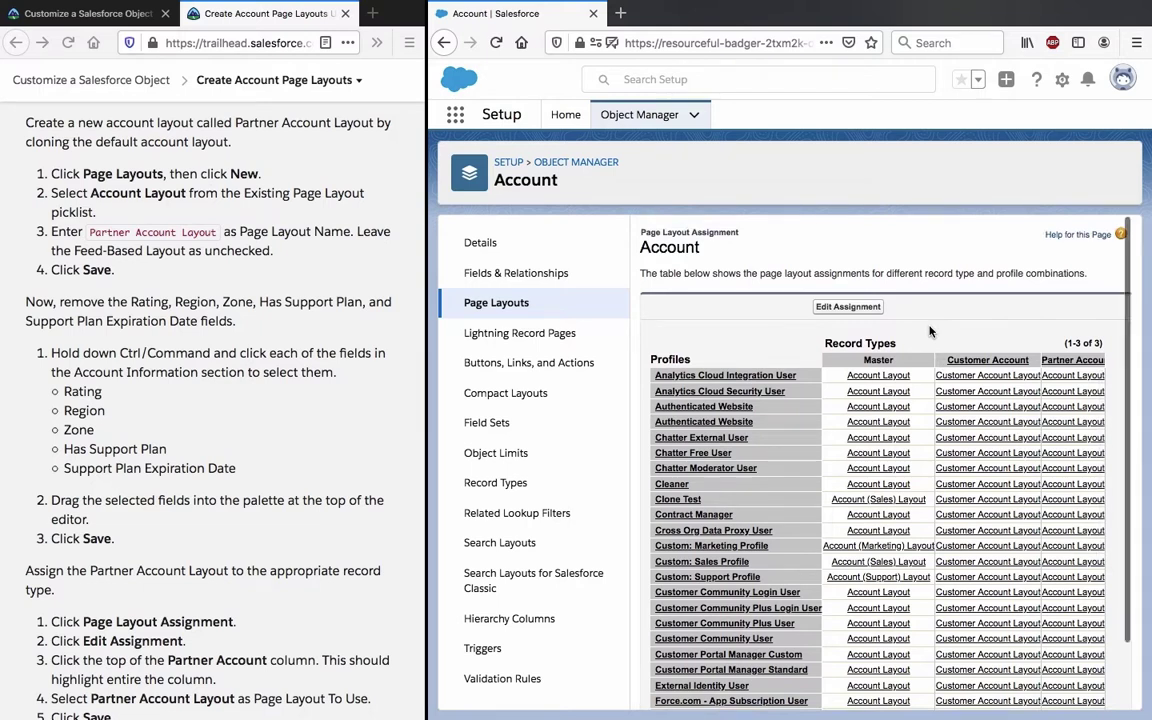
{"action": "left_click", "coordinate": [557, 307]}
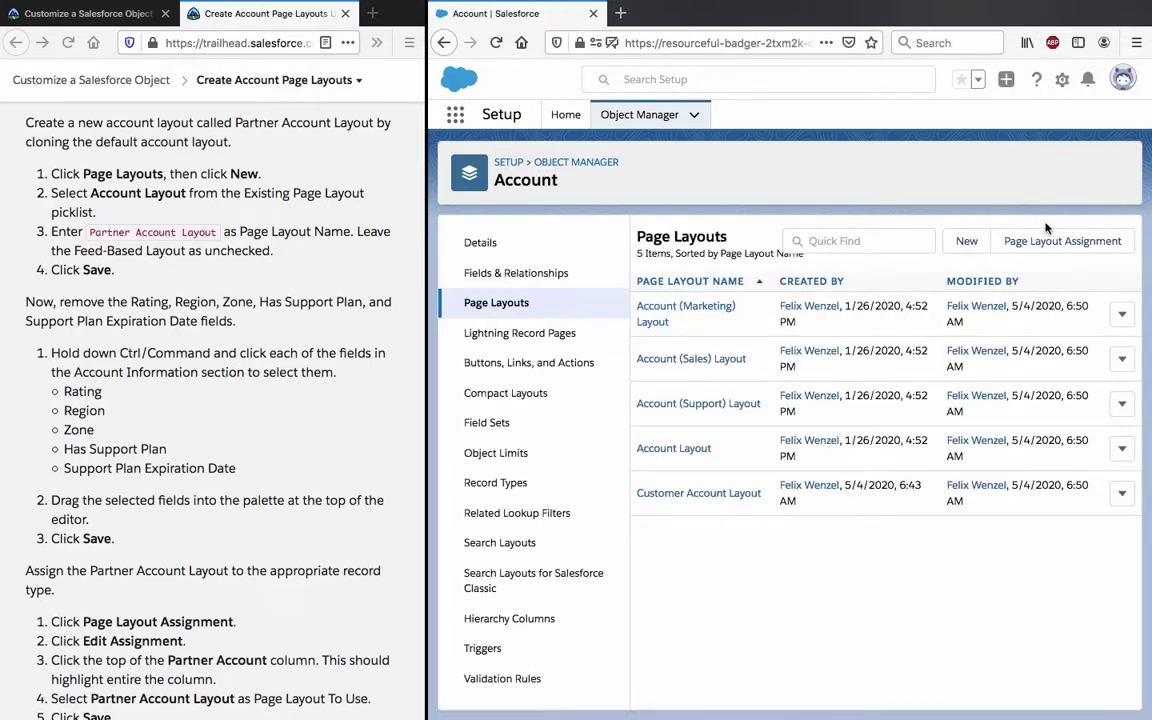
Start a new Account page layout cloned from the existing Account Layout
{"action": "left_click", "coordinate": [967, 240]}
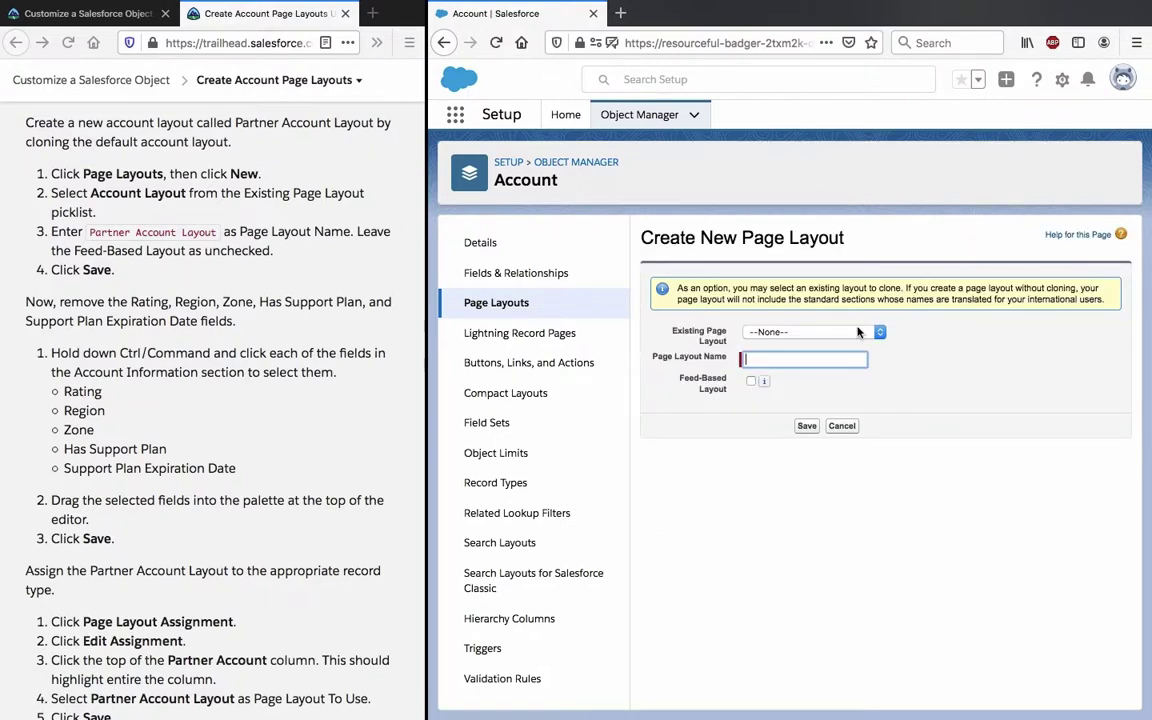
{"action": "left_click", "coordinate": [812, 332]}
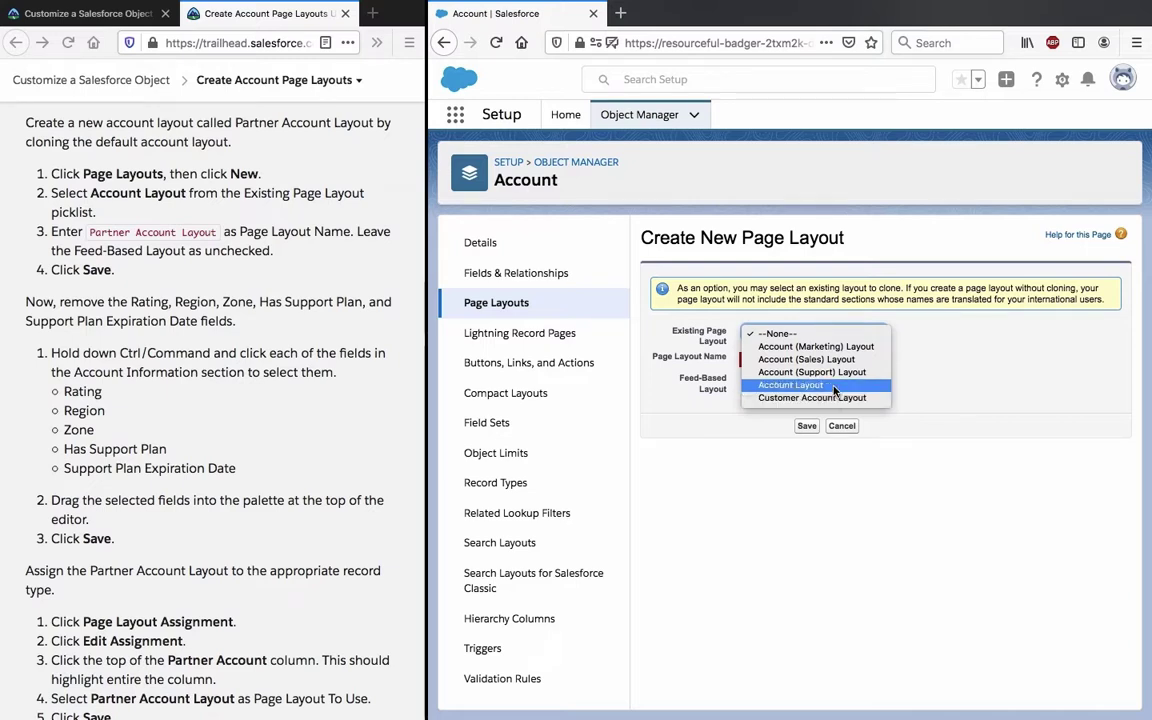
{"action": "left_click", "coordinate": [800, 385]}
Paste the name Support Plan Information from the tutorial into the new layout and save it
{"action": "left_click", "coordinate": [226, 282]}
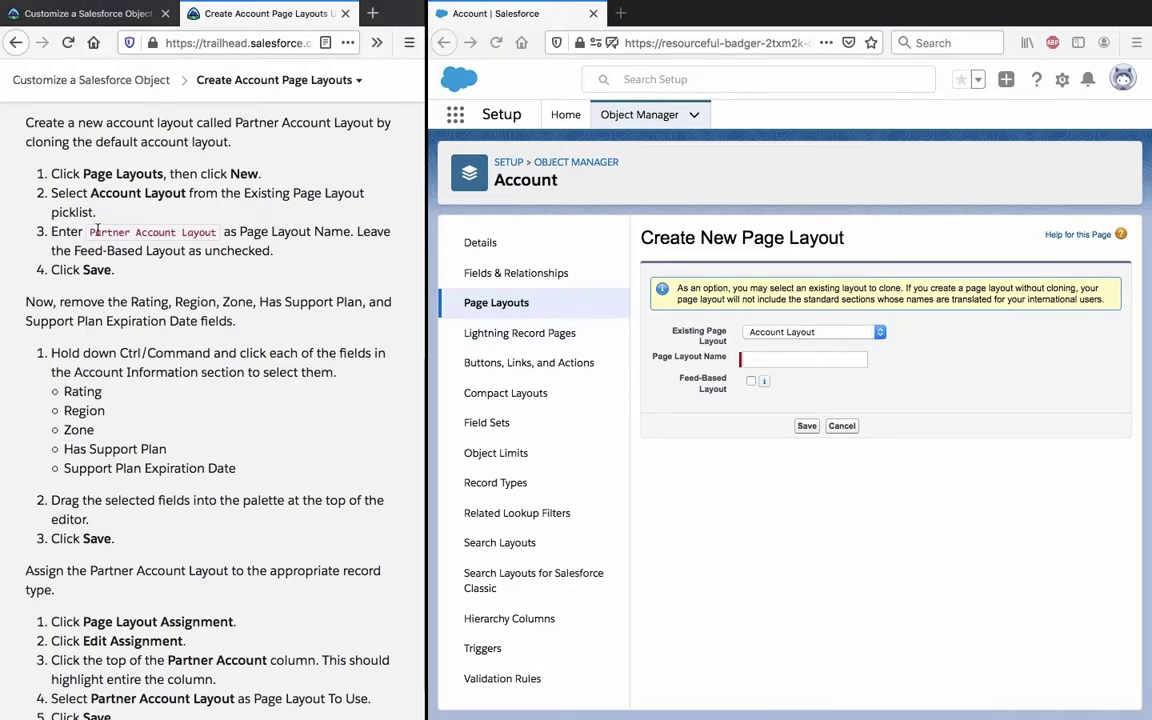
{"action": "left_click_drag", "start_coordinate": [91, 230], "coordinate": [220, 231]}
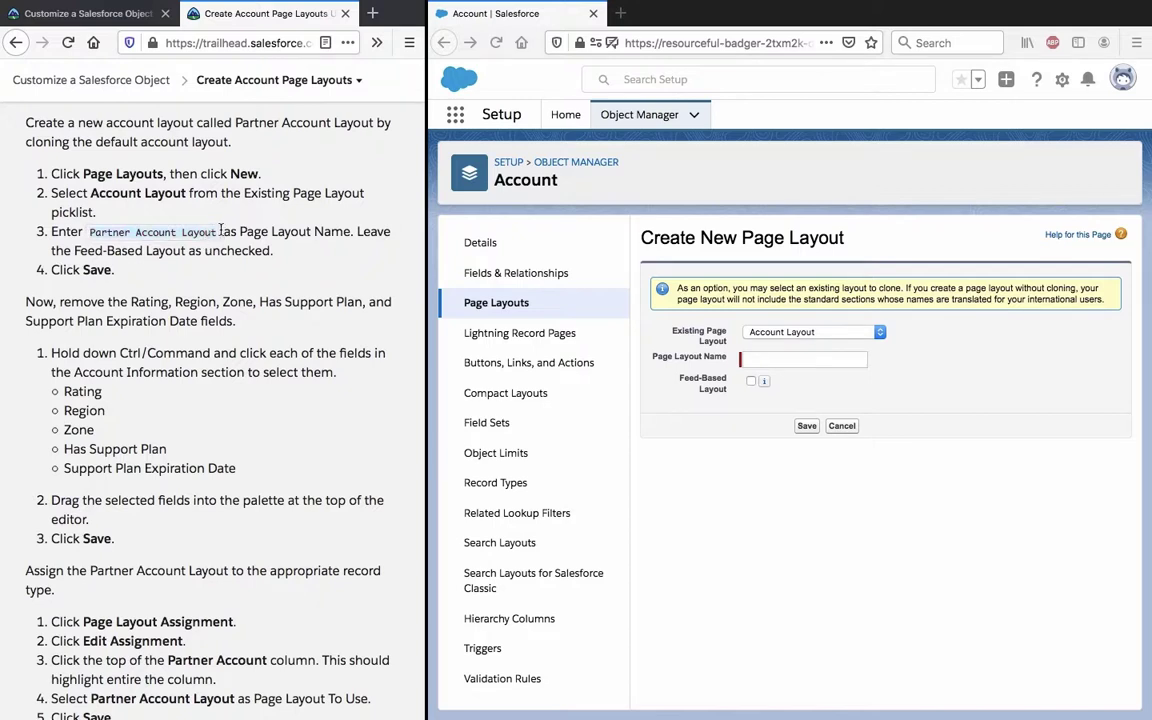
{"action": "key", "text": "super+c"}
{"action": "left_click", "coordinate": [788, 358]}
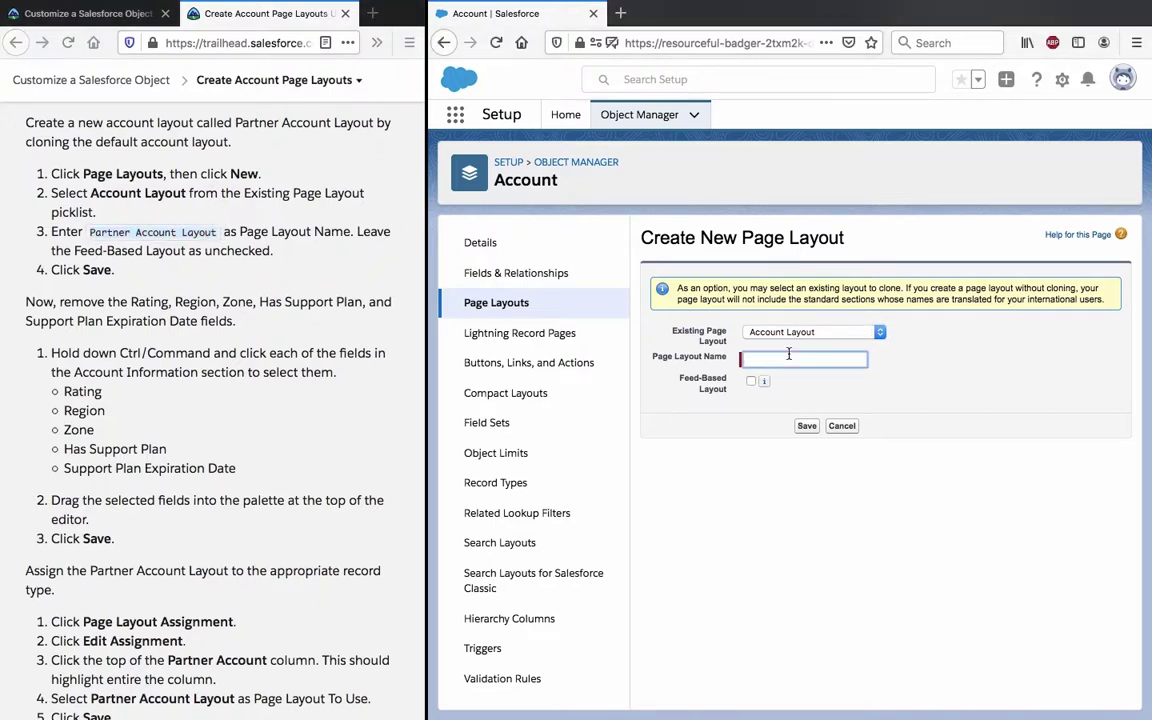
{"action": "key", "text": "super+v"}
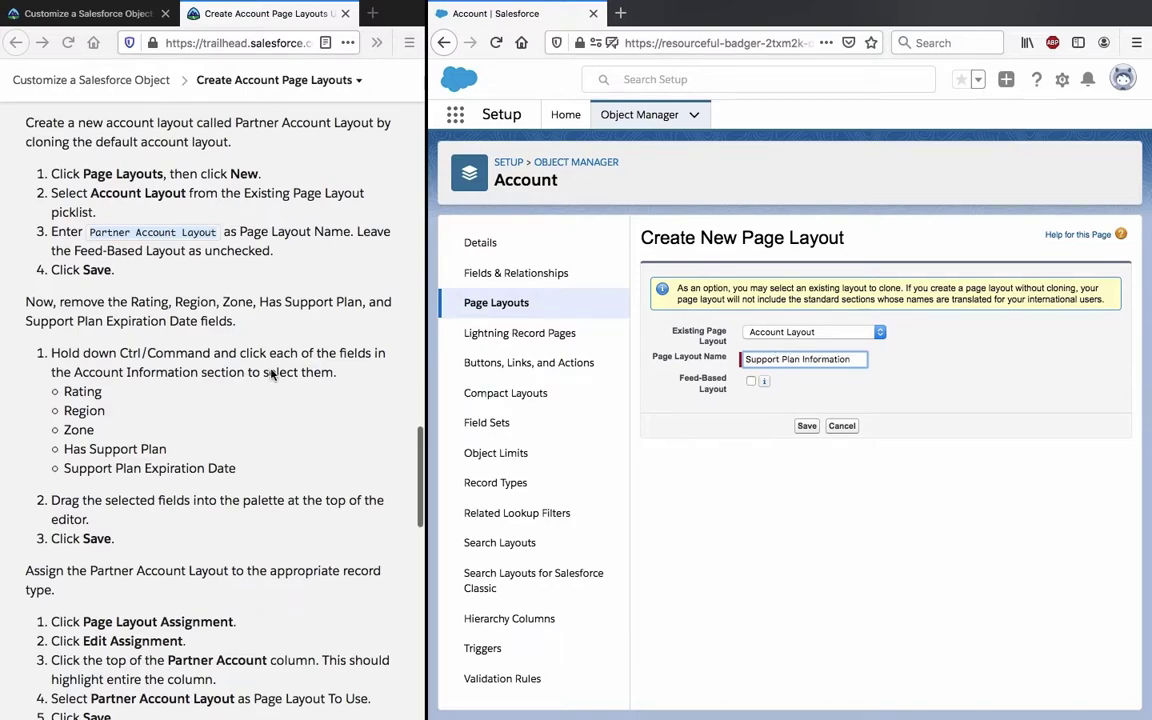
{"action": "scroll", "coordinate": [271, 374], "scroll_direction": "up", "scroll_amount": 3}
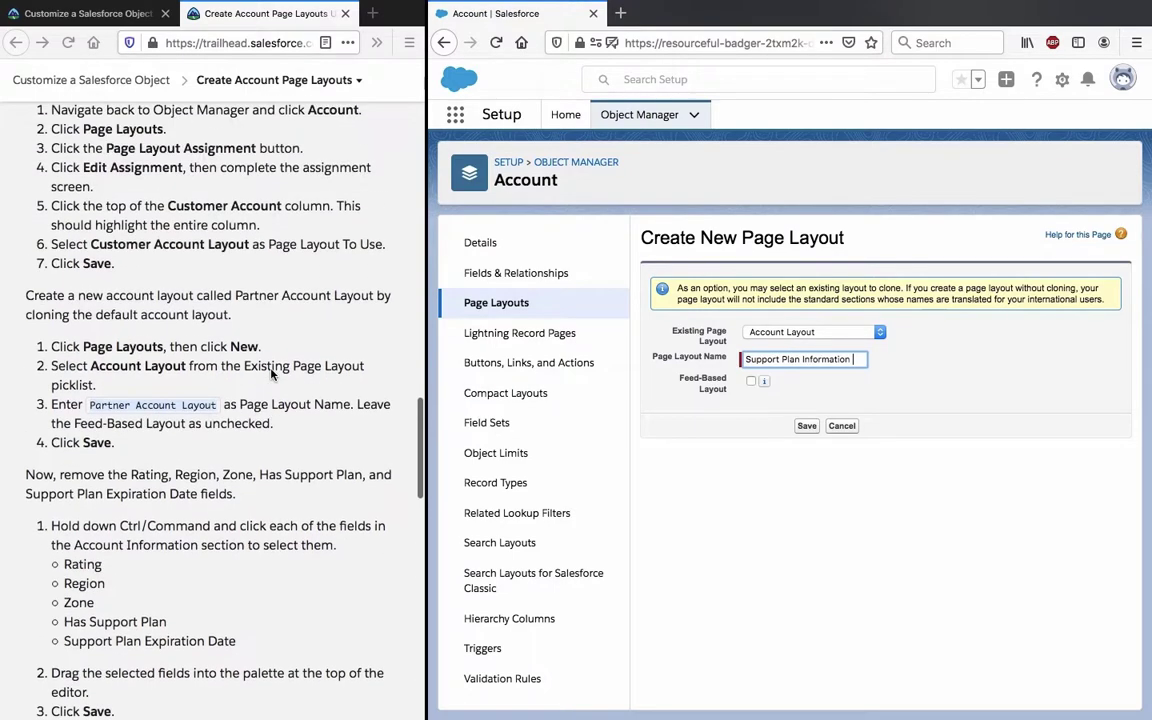
{"action": "left_click", "coordinate": [807, 426]}
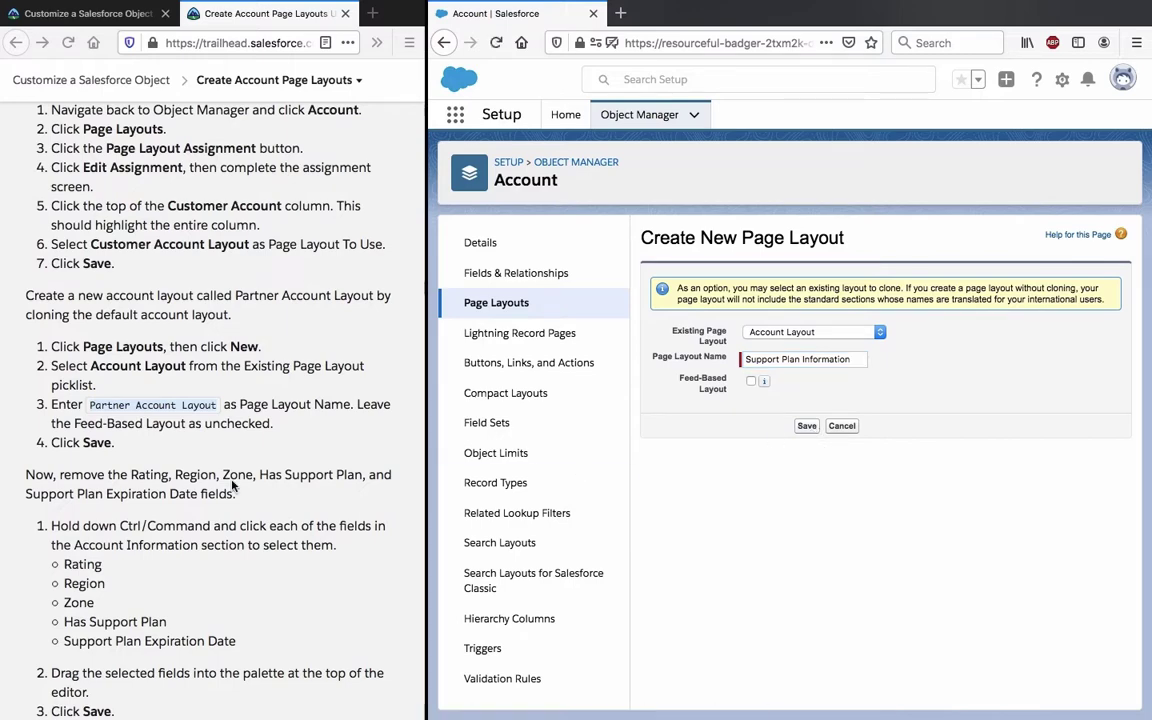
{"action": "scroll", "coordinate": [232, 485], "scroll_direction": "down", "scroll_amount": 5}
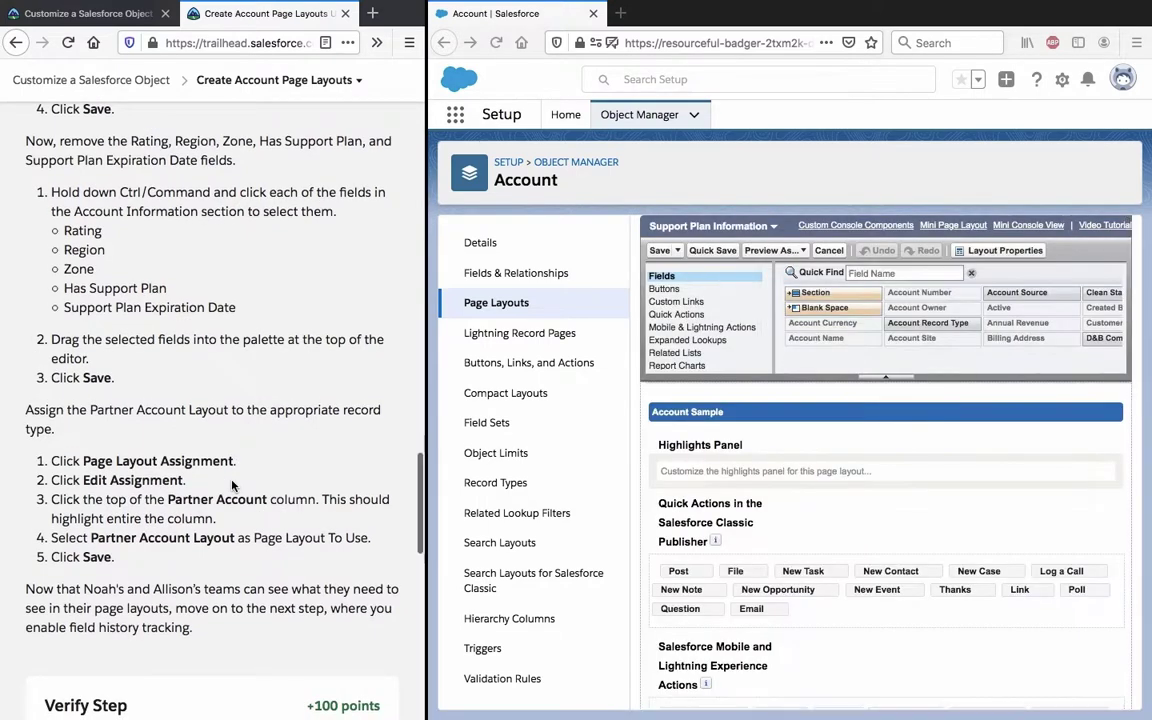
{"action": "scroll", "coordinate": [232, 485], "scroll_direction": "down", "scroll_amount": 1}
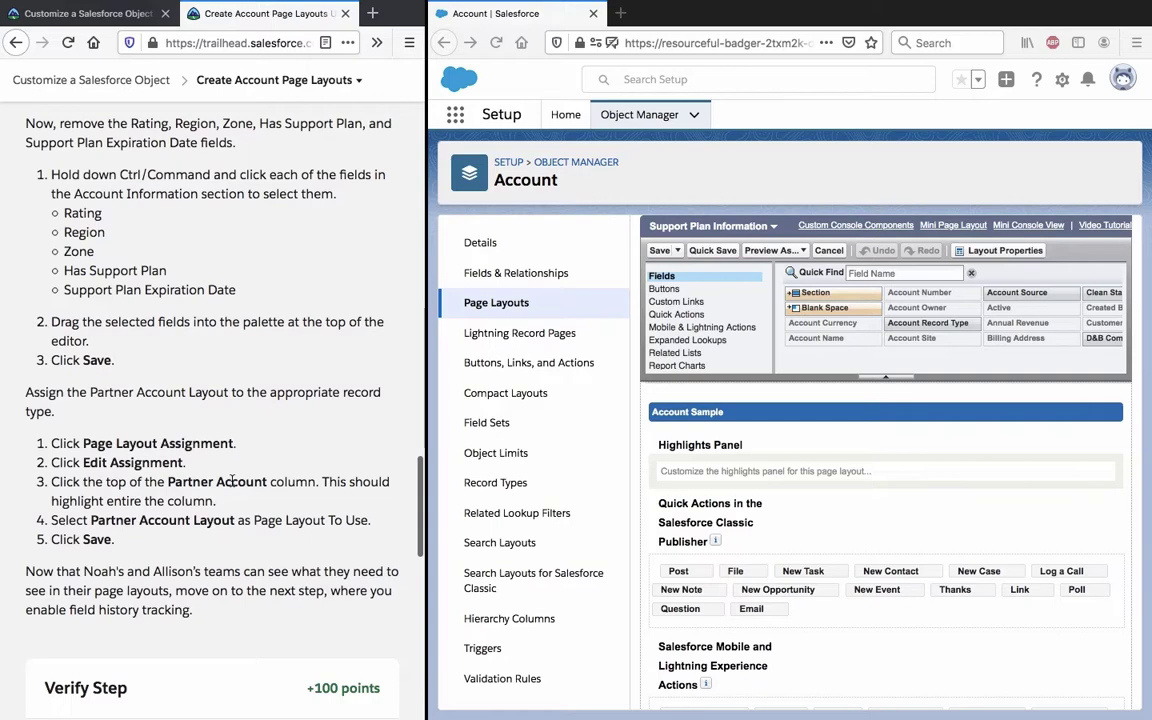
{"action": "scroll", "coordinate": [862, 460], "scroll_direction": "down", "scroll_amount": 10}
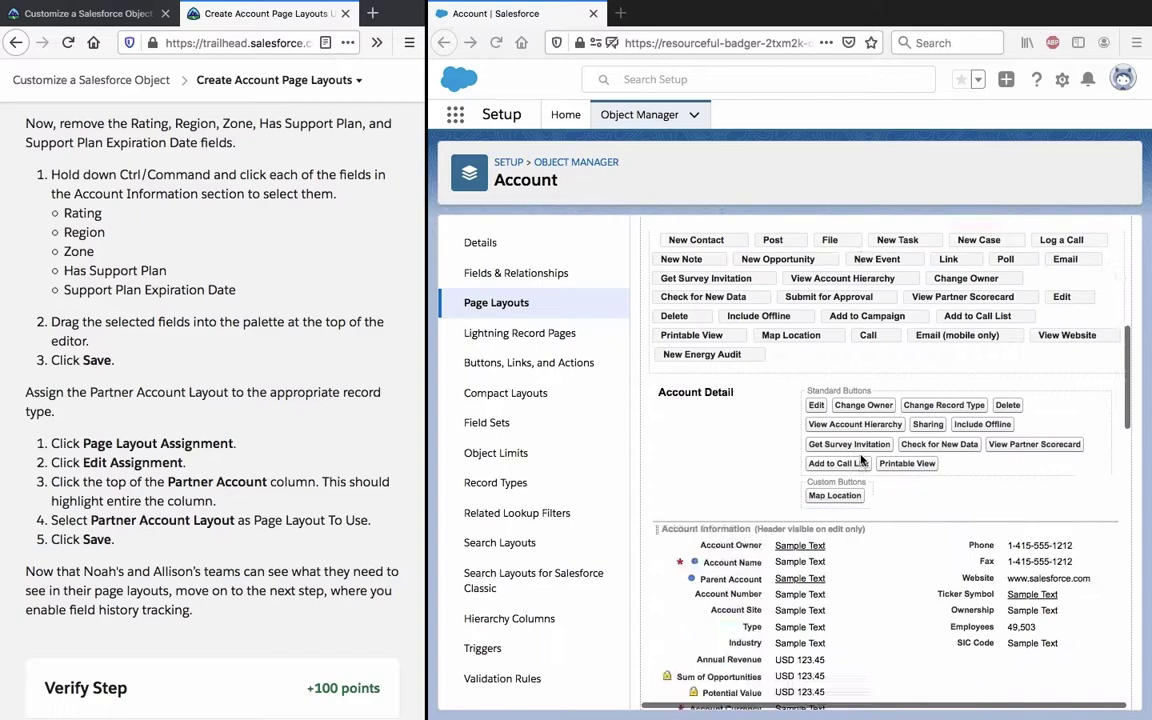
{"action": "scroll", "coordinate": [862, 460], "scroll_direction": "down", "scroll_amount": 15}
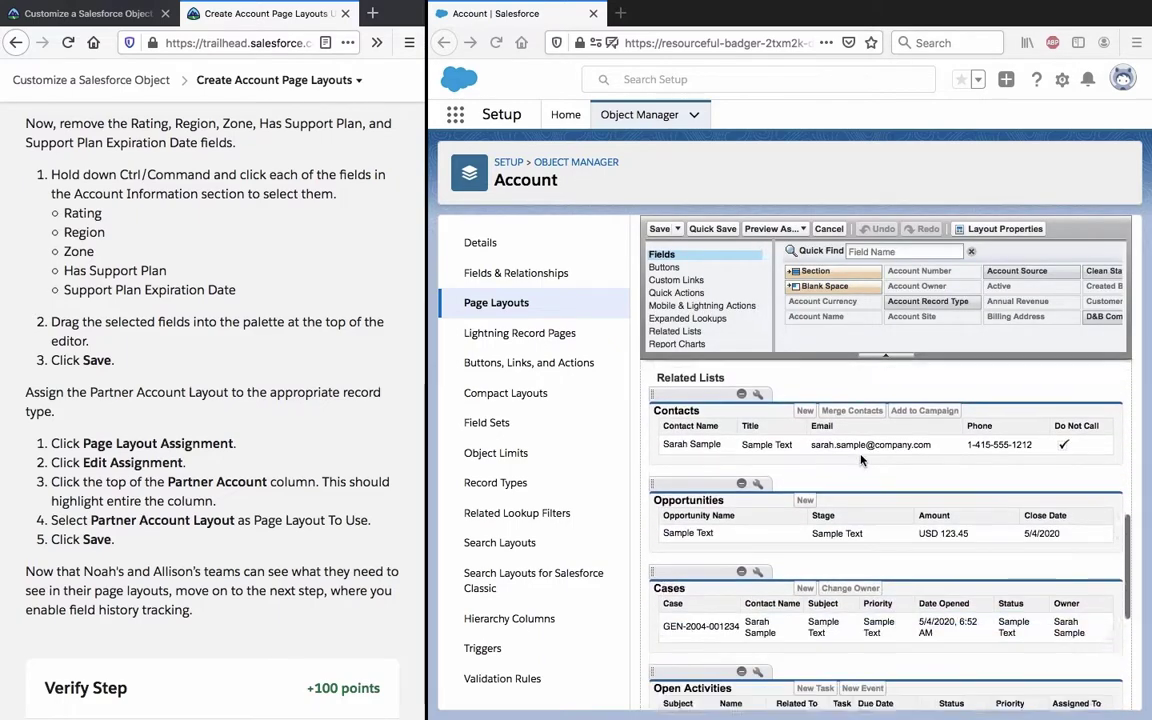
{"action": "scroll", "coordinate": [862, 460], "scroll_direction": "down", "scroll_amount": 3}
{"action": "scroll", "coordinate": [862, 460], "scroll_direction": "up", "scroll_amount": 8}
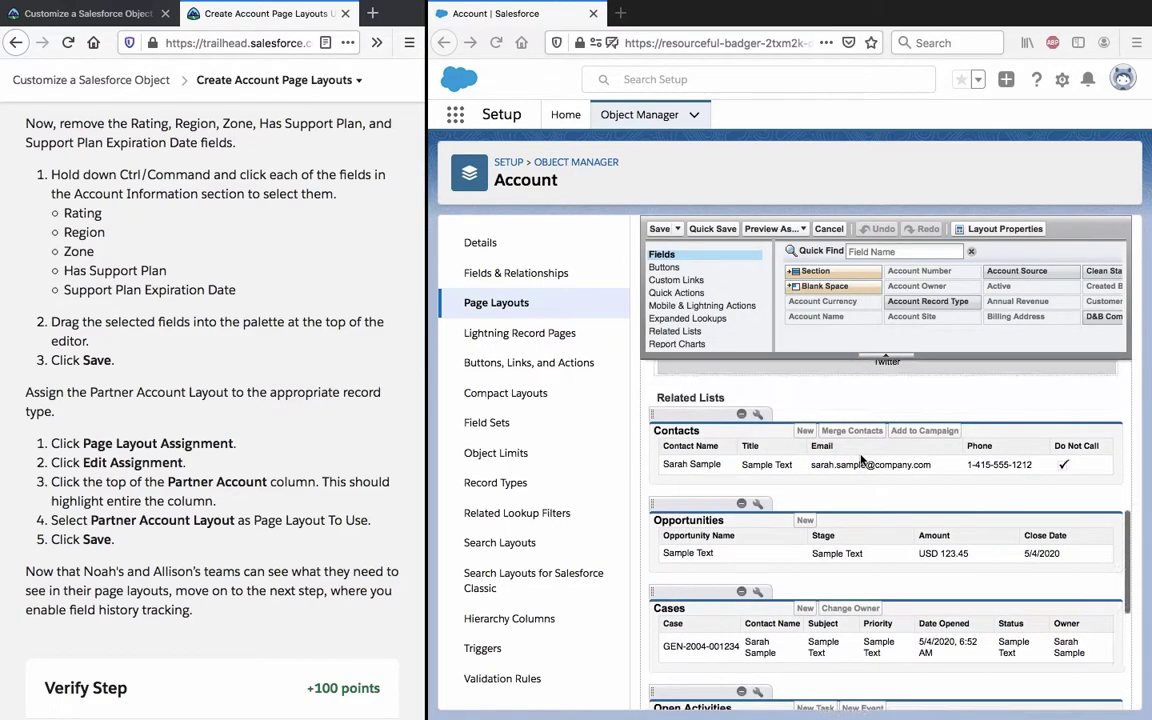
{"action": "scroll", "coordinate": [862, 460], "scroll_direction": "down", "scroll_amount": 4}
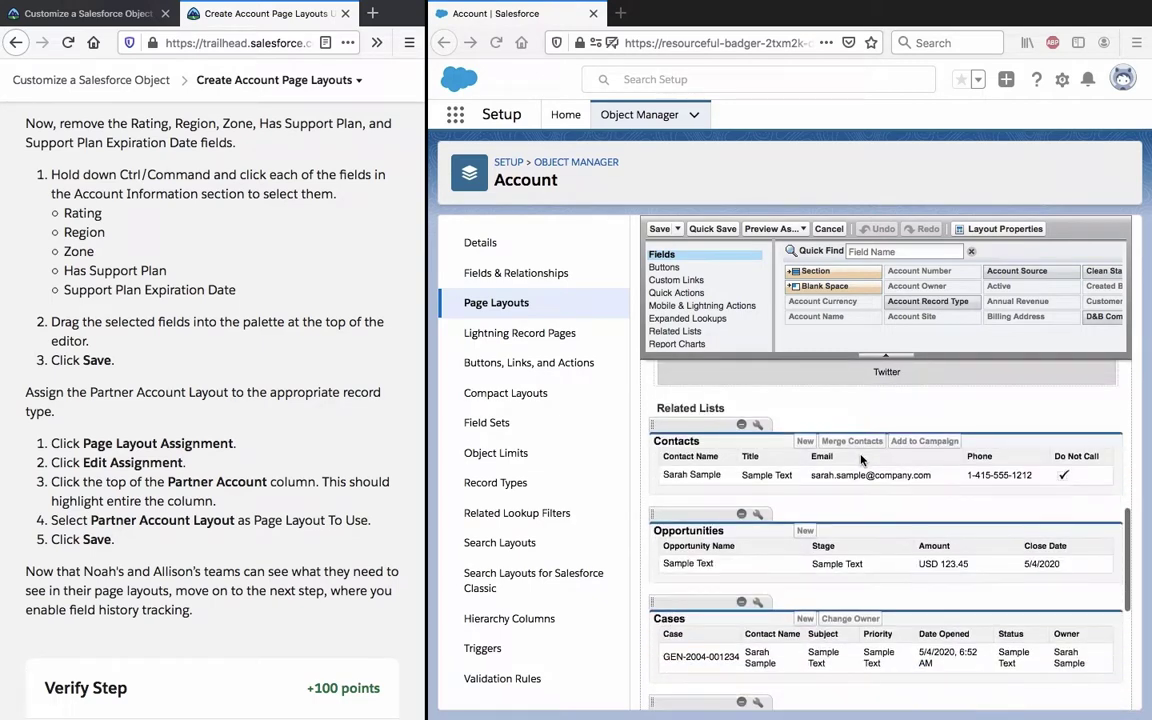
{"action": "scroll", "coordinate": [862, 460], "scroll_direction": "up", "scroll_amount": 2}
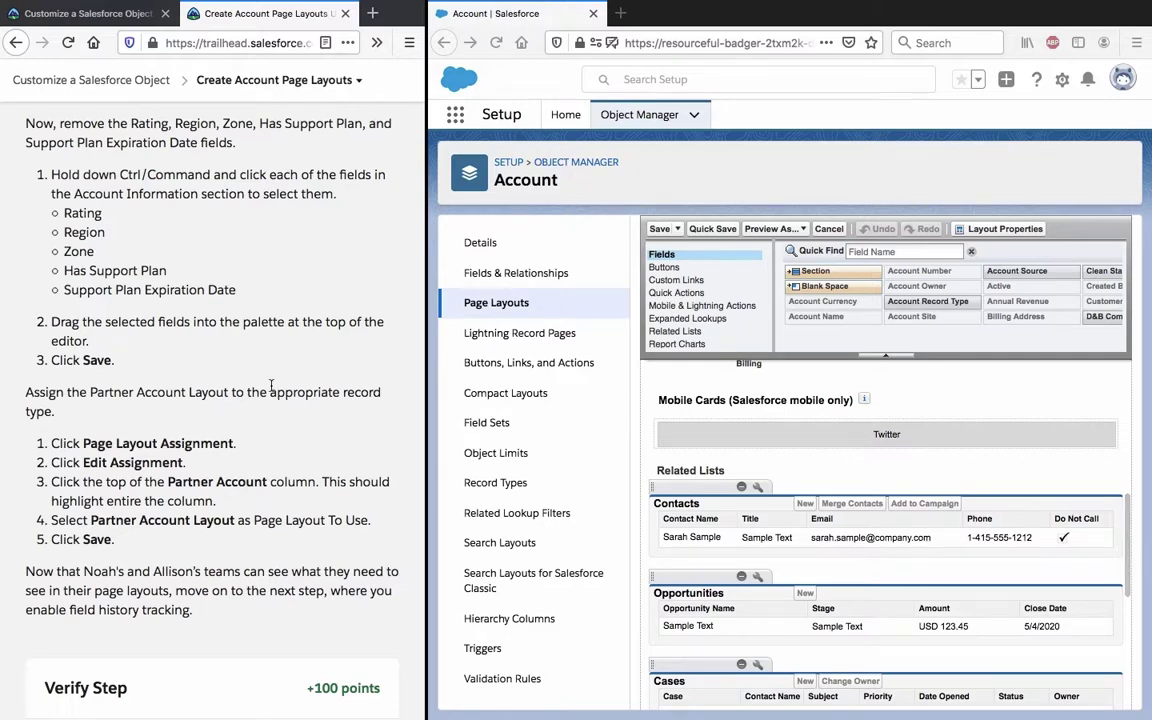
{"action": "scroll", "coordinate": [270, 390], "scroll_direction": "up", "scroll_amount": 3}
{"action": "scroll", "coordinate": [270, 390], "scroll_direction": "up", "scroll_amount": 1}
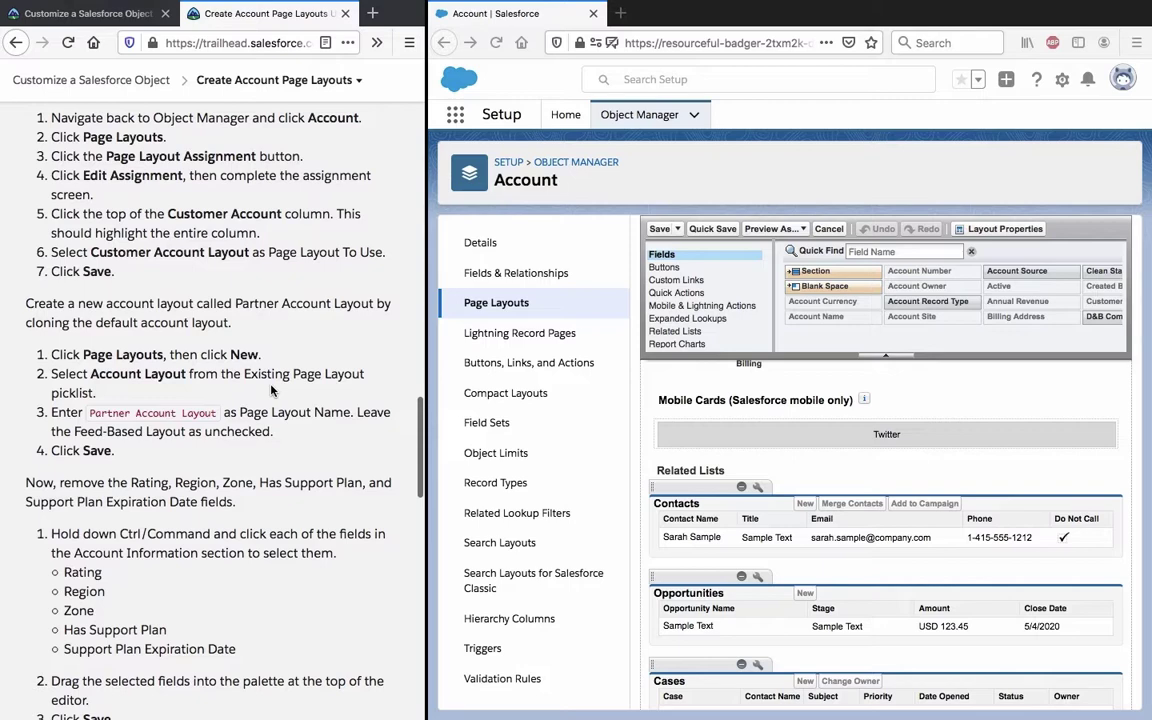
{"action": "scroll", "coordinate": [270, 390], "scroll_direction": "down", "scroll_amount": 1}
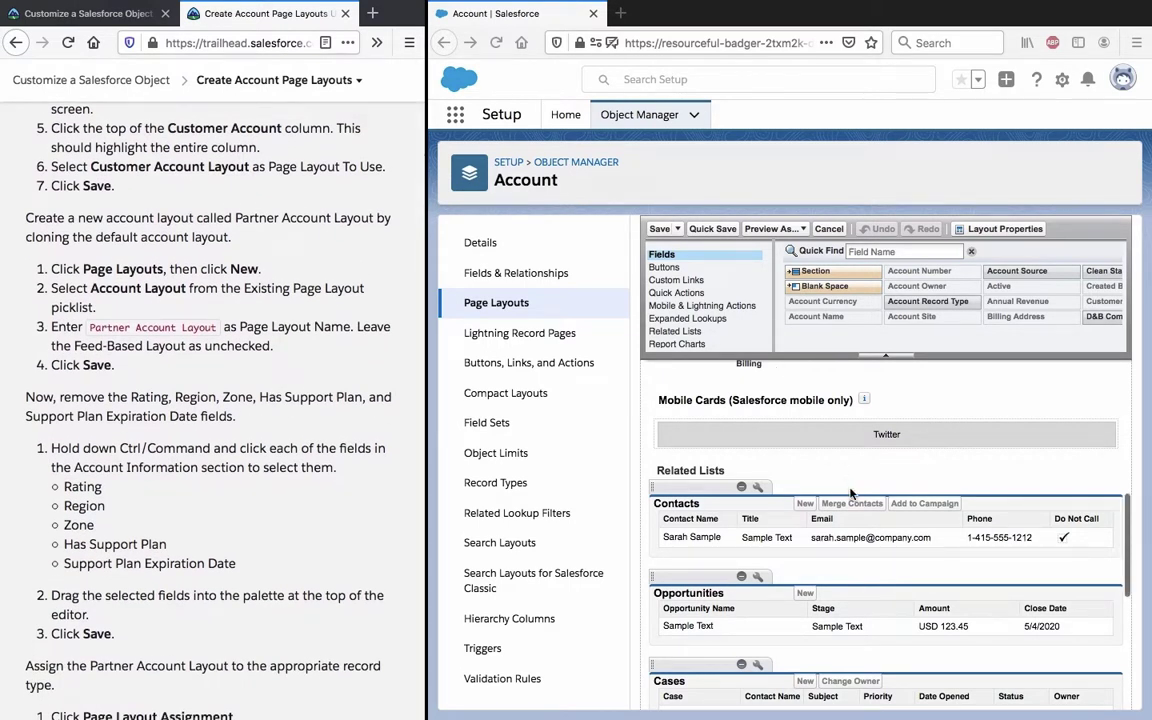
{"action": "scroll", "coordinate": [851, 492], "scroll_direction": "down", "scroll_amount": 1}
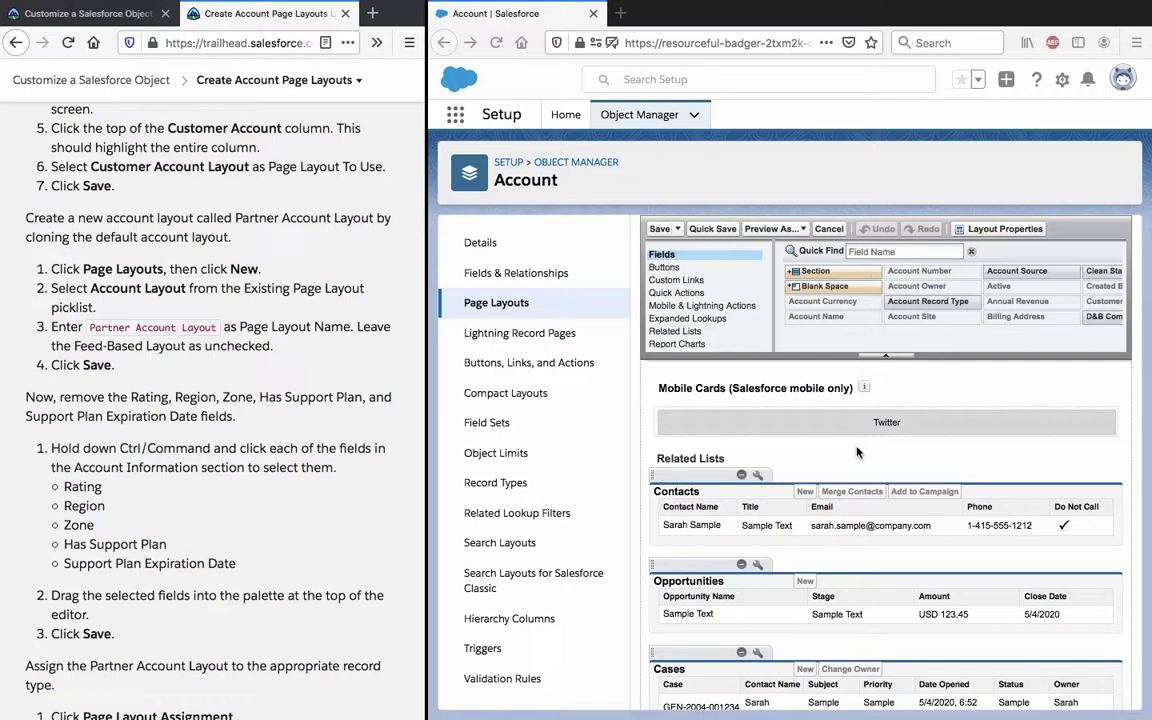
{"action": "scroll", "coordinate": [857, 453], "scroll_direction": "up", "scroll_amount": 3}
{"action": "scroll", "coordinate": [857, 453], "scroll_direction": "up", "scroll_amount": 5}
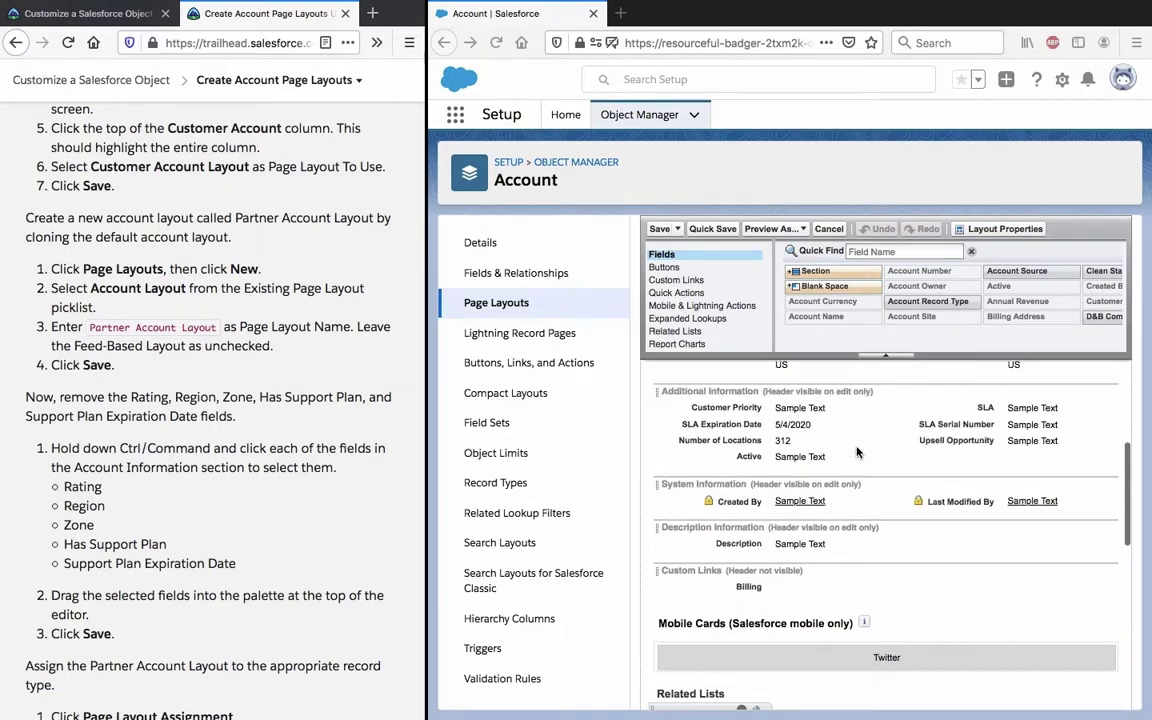
{"action": "scroll", "coordinate": [857, 453], "scroll_direction": "up", "scroll_amount": 3}
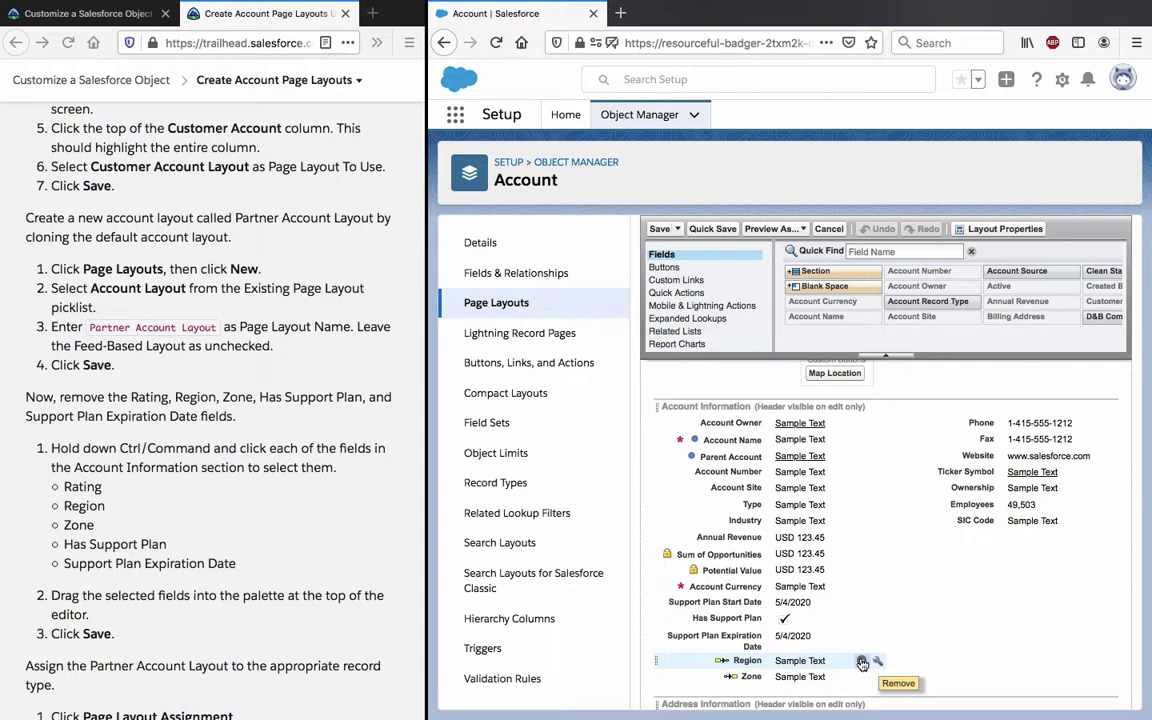
Remove the Region, Zone, Has Support Plan and Support Plan Expiration Date fields
{"action": "left_click", "coordinate": [862, 662]}
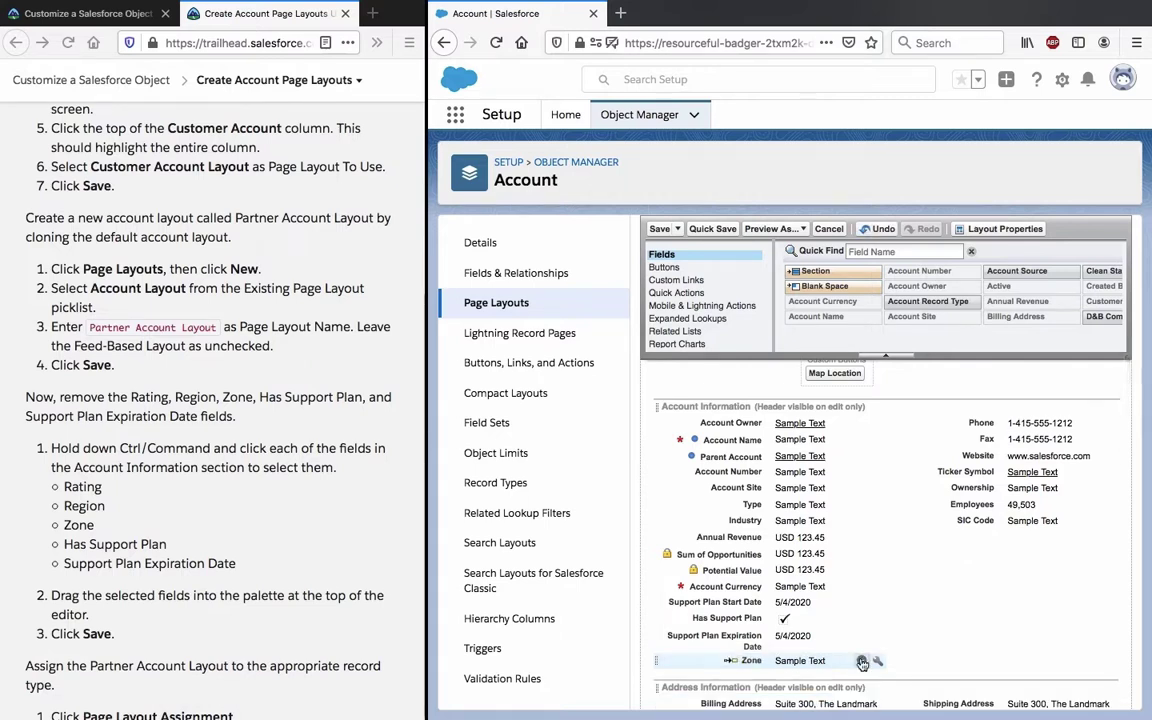
{"action": "left_click", "coordinate": [862, 662]}
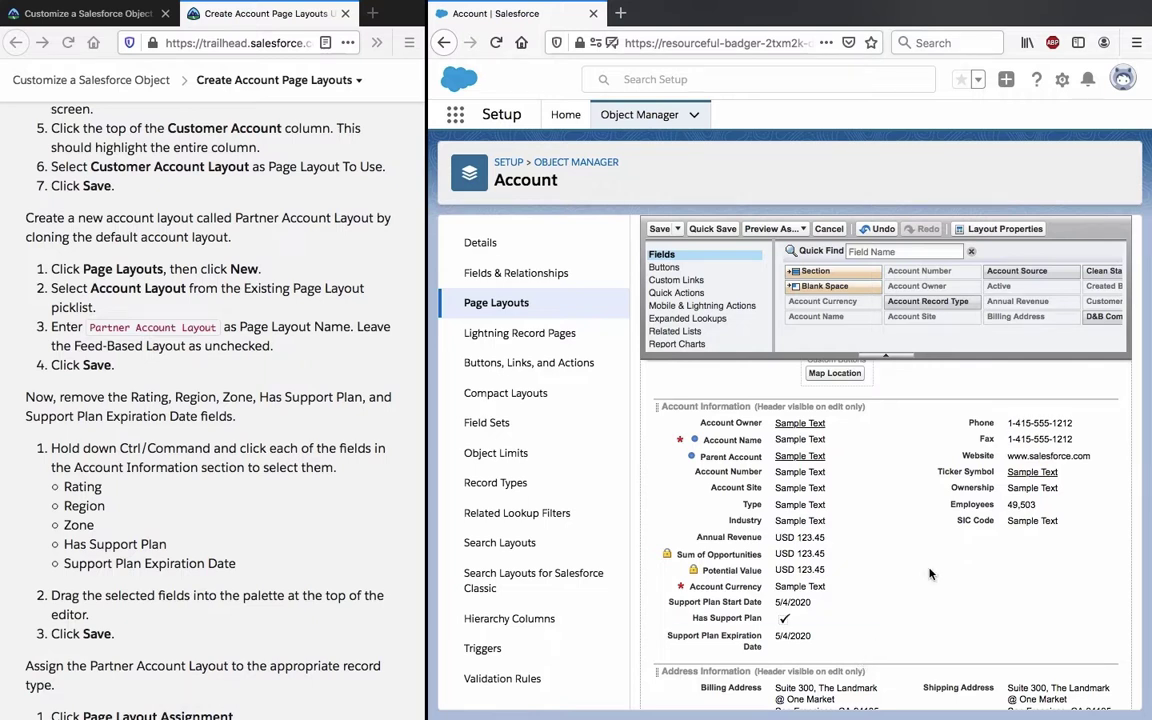
{"action": "mouse_move", "coordinate": [862, 619]}
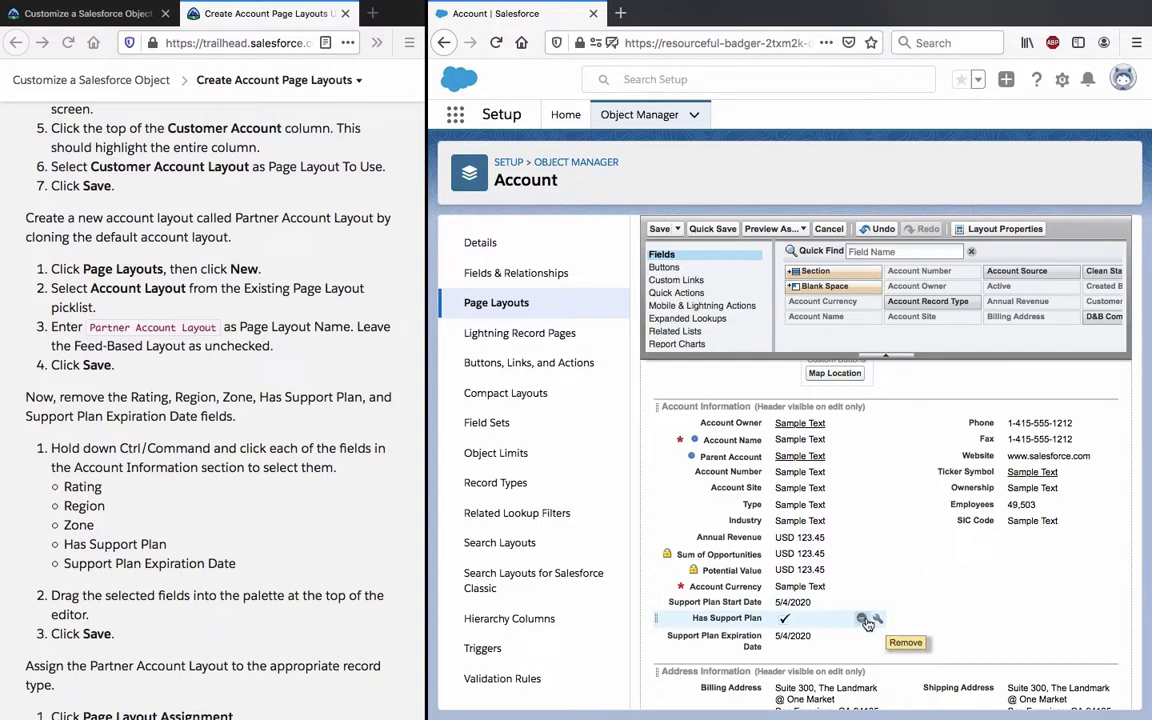
{"action": "left_click", "coordinate": [863, 621]}
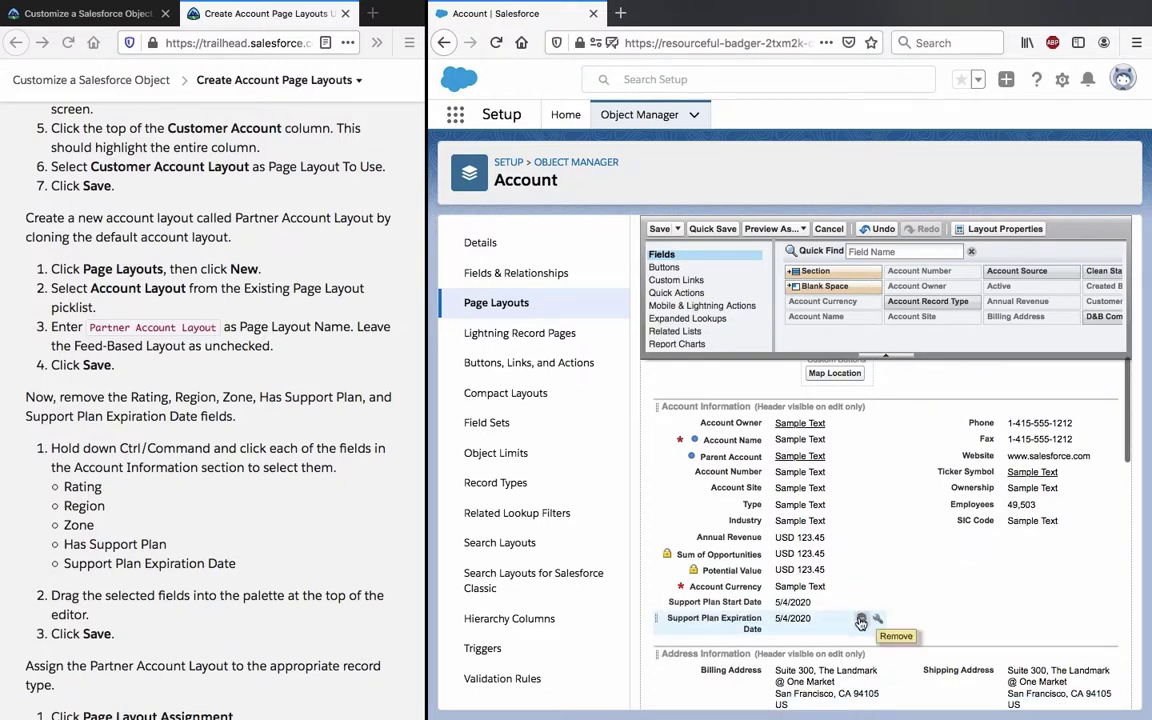
{"action": "left_click", "coordinate": [863, 620]}
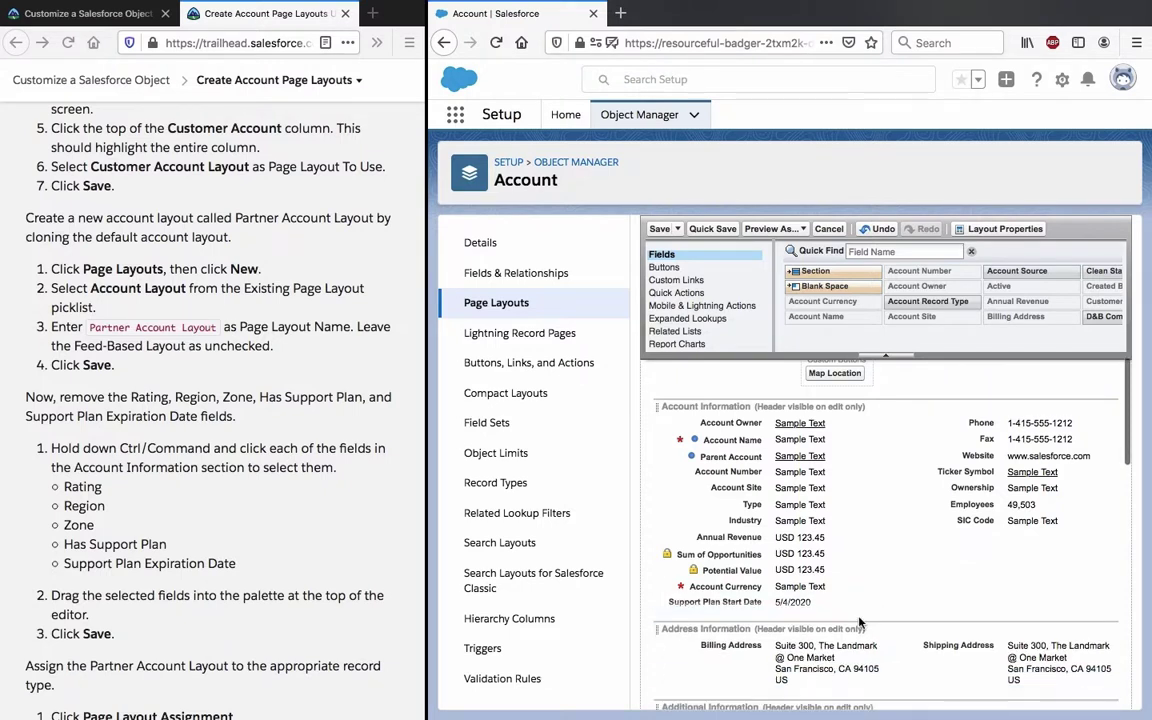
Save the Support Plan Information layout and return to the Page Layouts list
{"action": "left_click", "coordinate": [657, 231]}
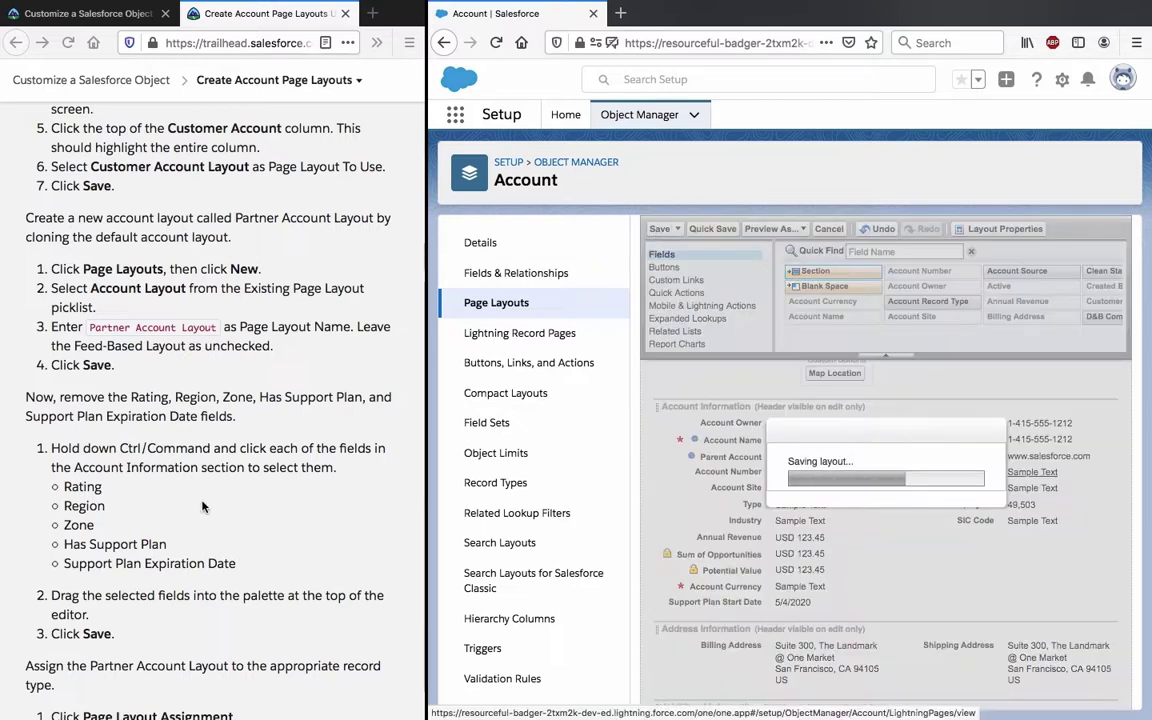
{"action": "scroll", "coordinate": [202, 507], "scroll_direction": "down", "scroll_amount": 2}
{"action": "scroll", "coordinate": [202, 507], "scroll_direction": "down", "scroll_amount": 3}
{"action": "scroll", "coordinate": [202, 507], "scroll_direction": "up", "scroll_amount": 1}
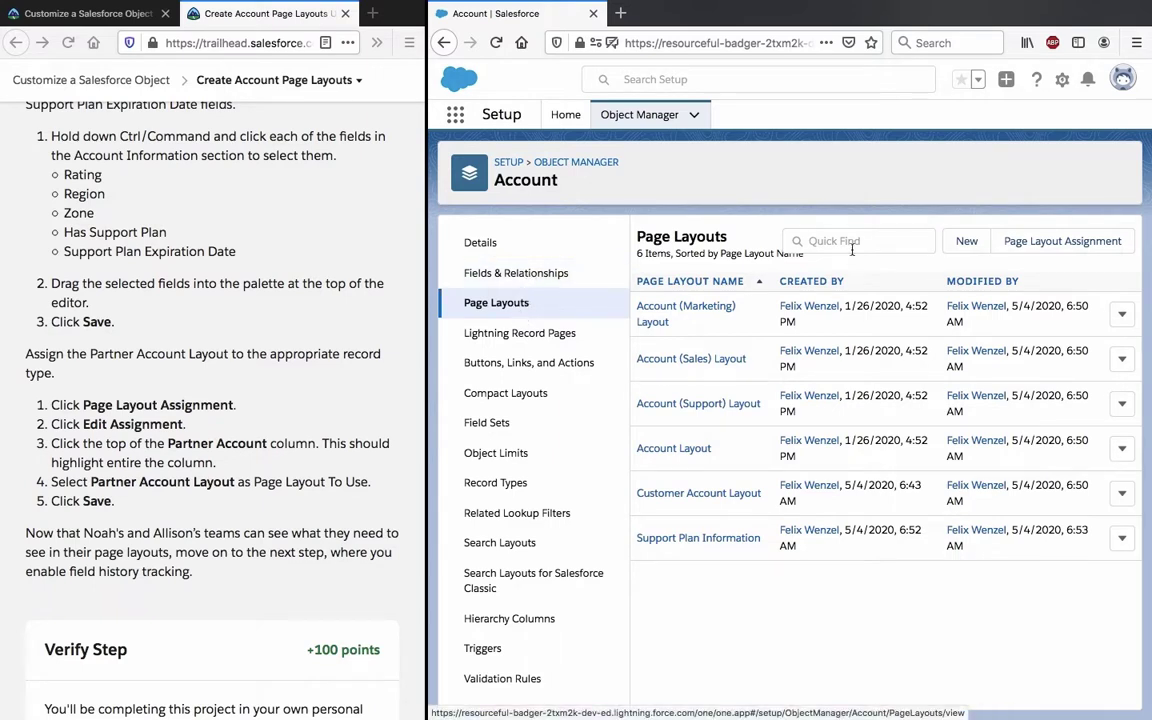
Check the layouts available for the Partner Account column, leaving assignments unchanged
{"action": "left_click", "coordinate": [1090, 237]}
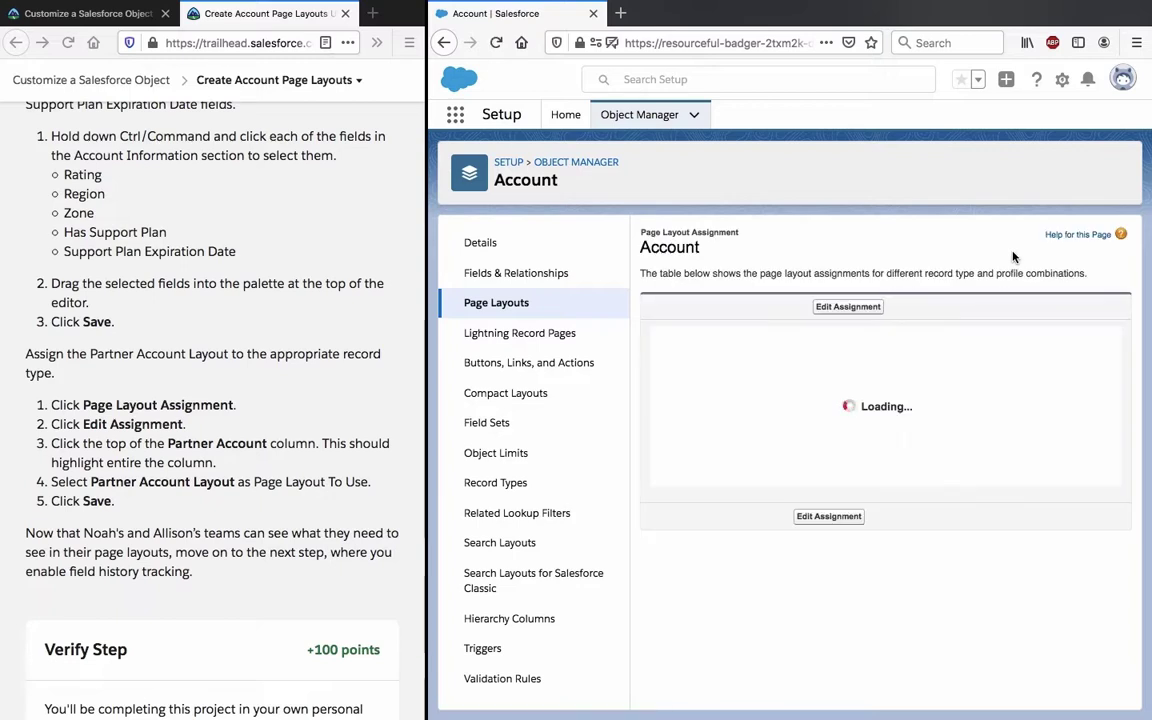
{"action": "left_click", "coordinate": [849, 307]}
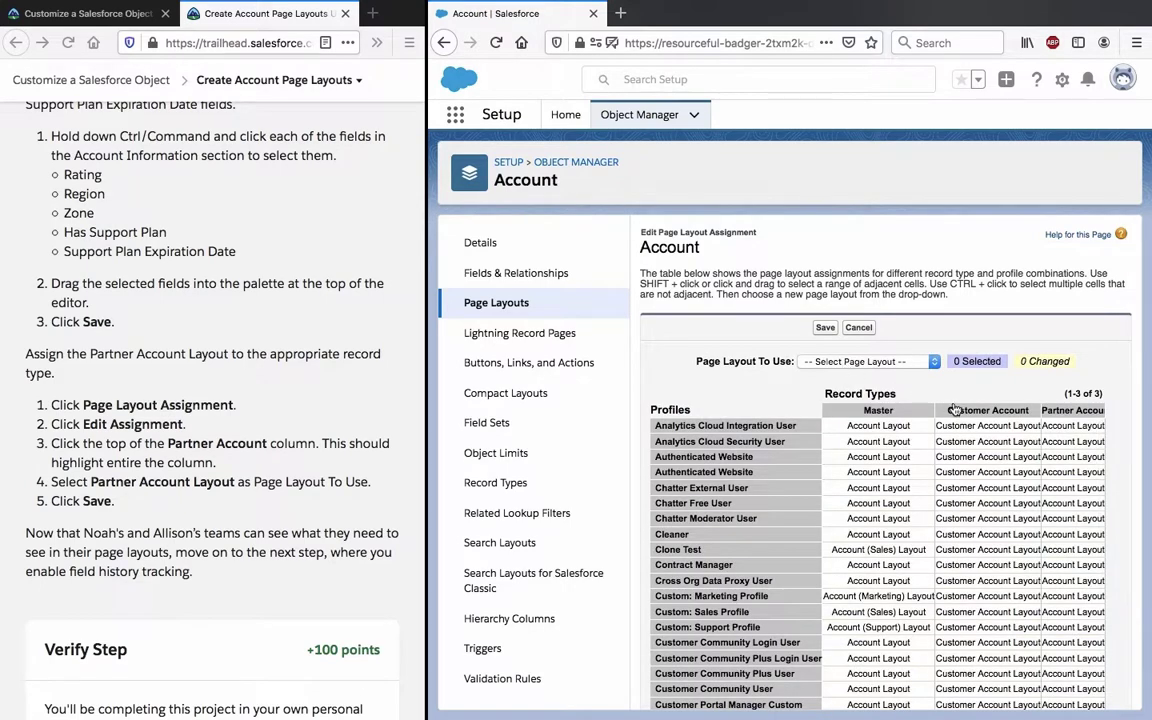
{"action": "left_click", "coordinate": [1073, 411]}
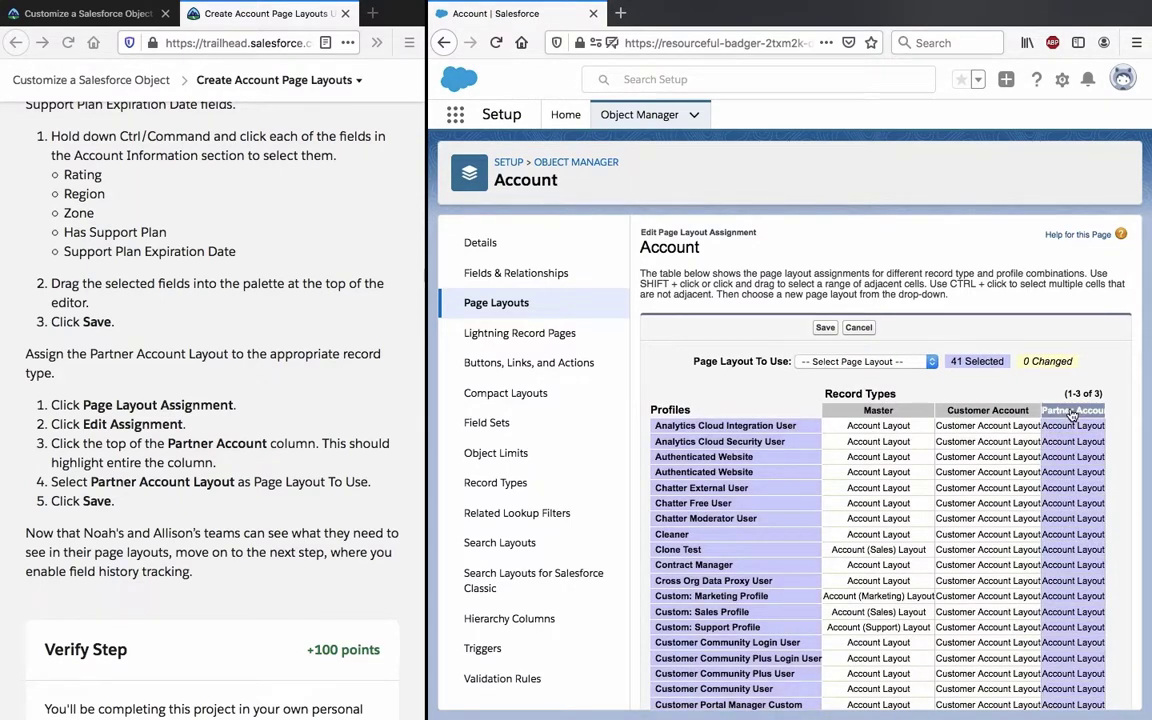
{"action": "left_click", "coordinate": [886, 363]}
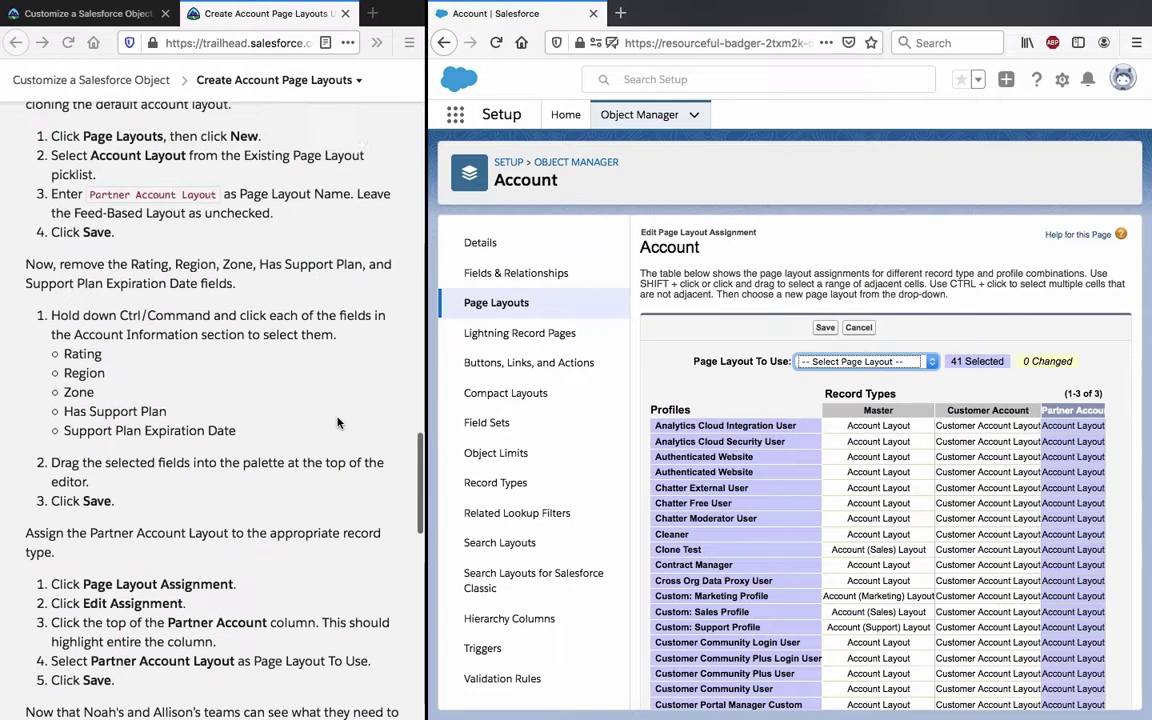
{"action": "scroll", "coordinate": [337, 423], "scroll_direction": "up", "scroll_amount": 2}
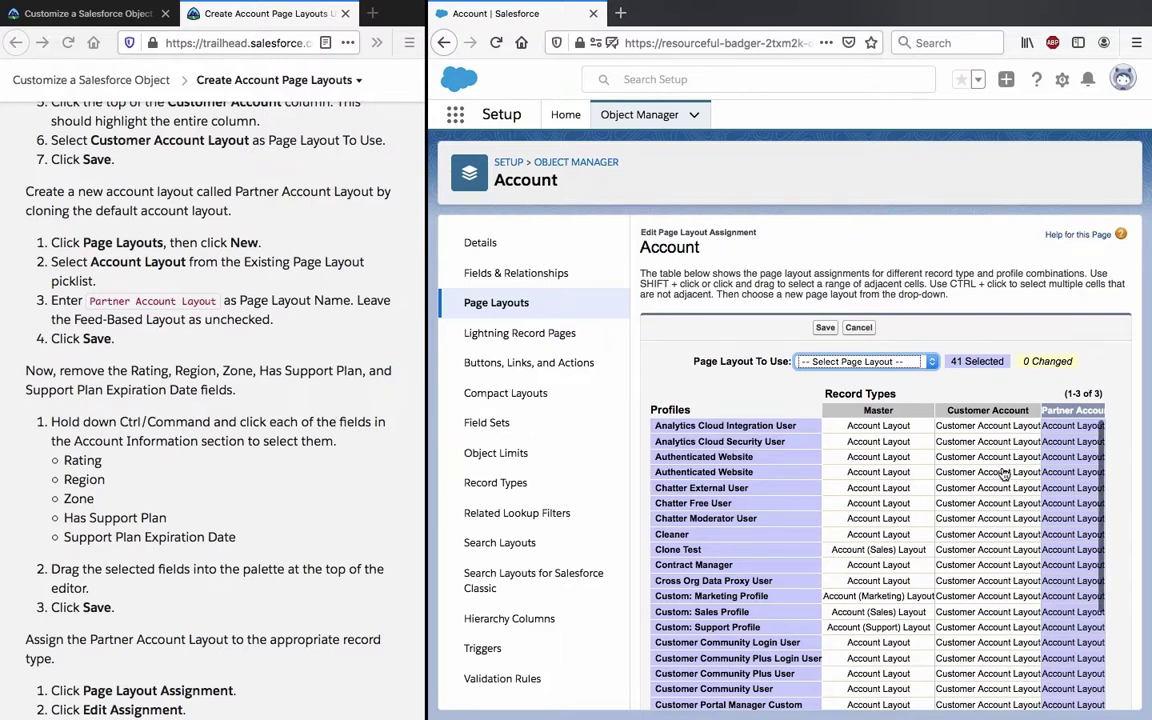
{"action": "left_click", "coordinate": [876, 363]}
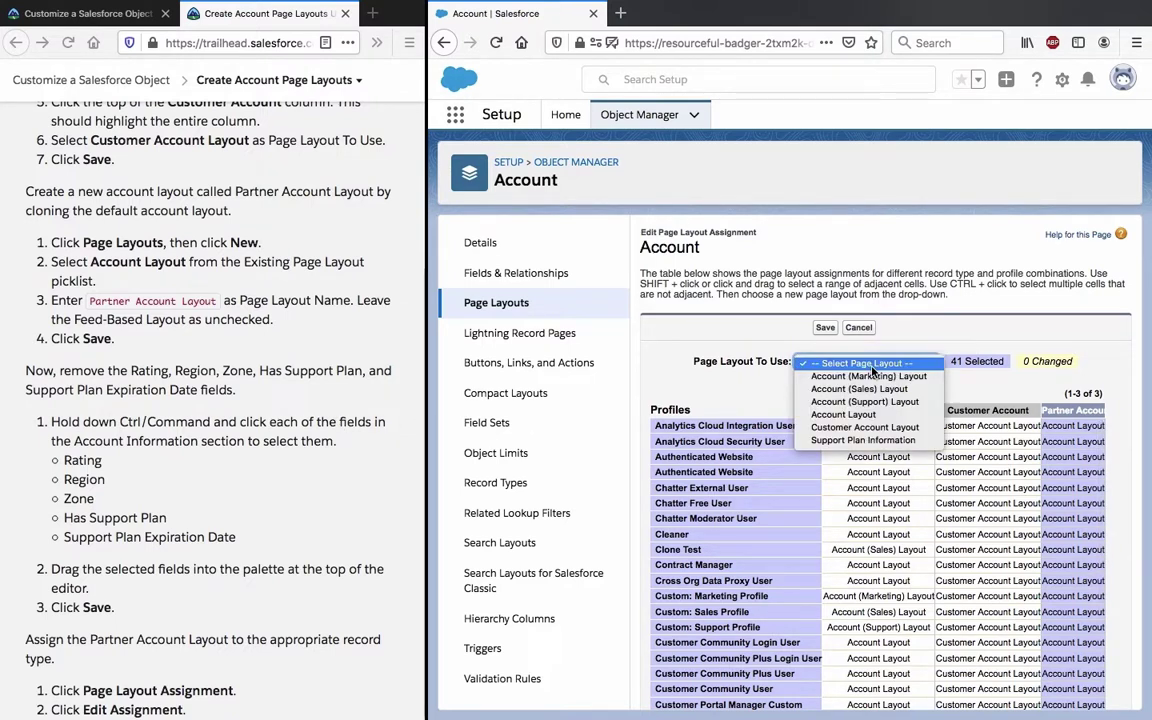
{"action": "left_click", "coordinate": [872, 368]}
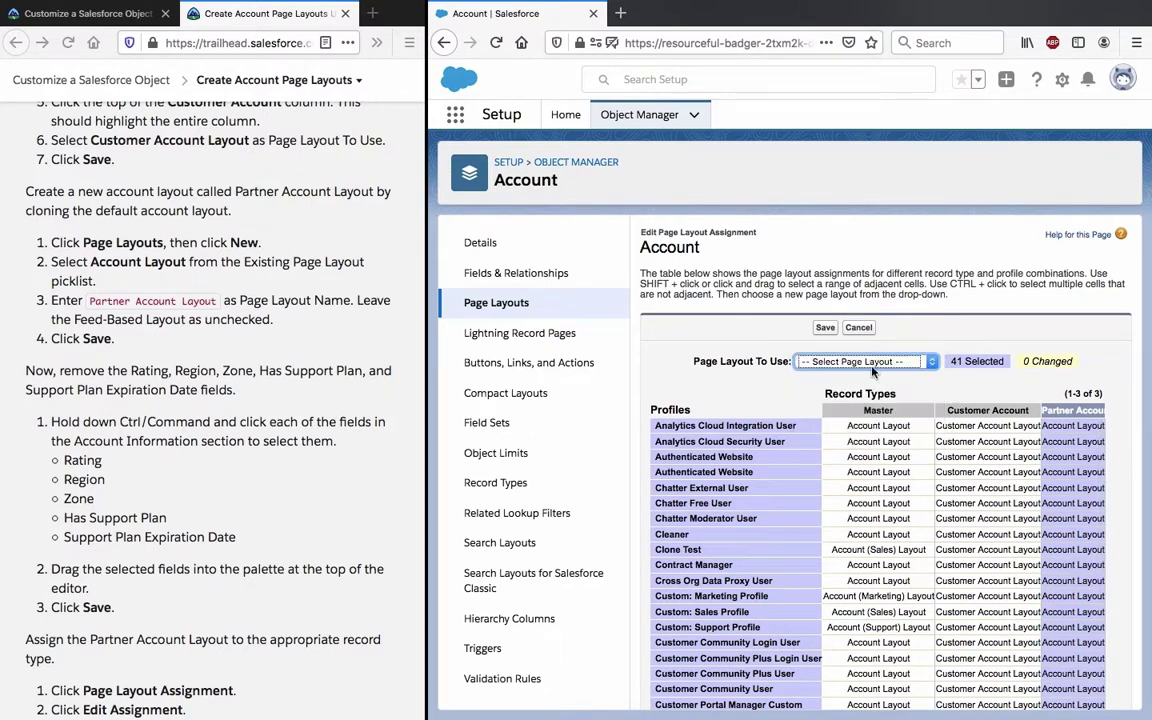
Return to Account Page Layouts and open Support Plan Information for editing
{"action": "left_click", "coordinate": [535, 305]}
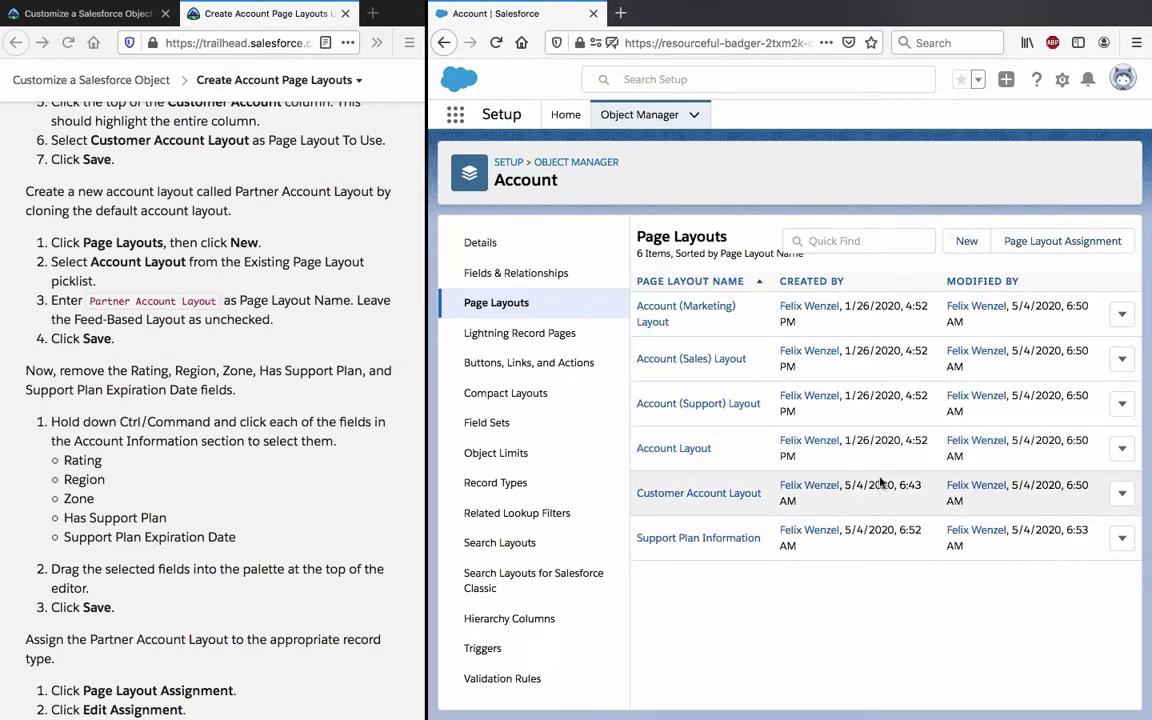
{"action": "left_click", "coordinate": [734, 542]}
{"action": "scroll", "coordinate": [192, 330], "scroll_direction": "up", "scroll_amount": 5}
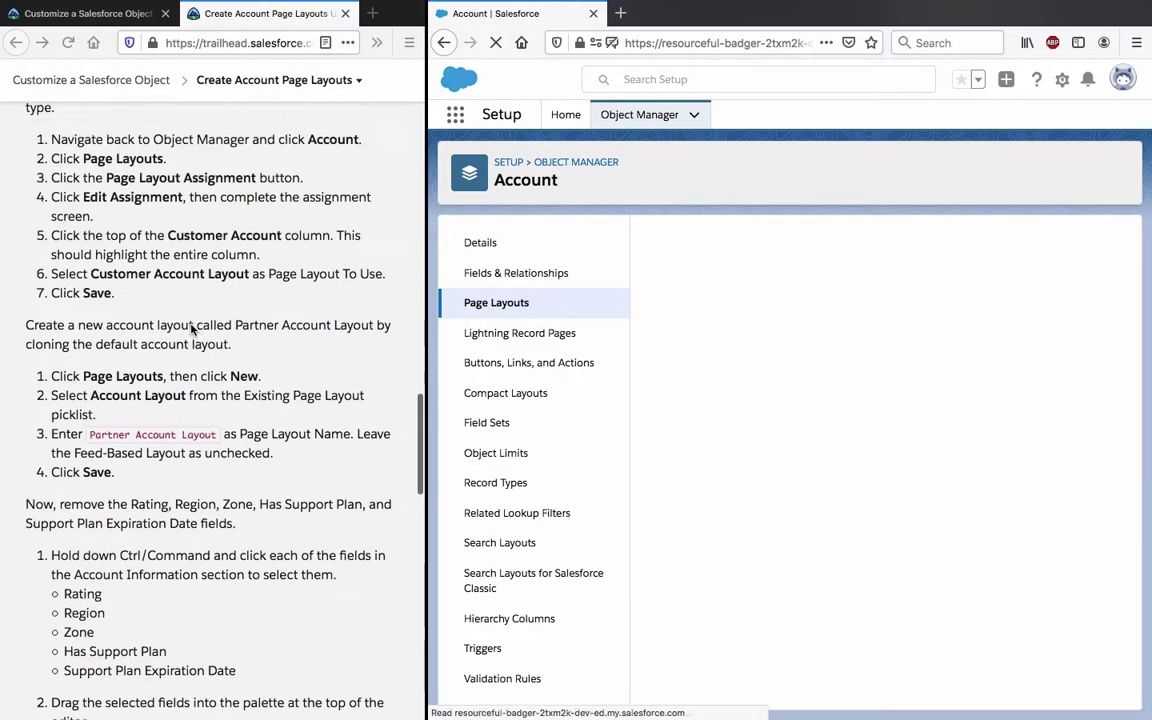
Copy the name Partner Account Layout from the tutorial instructions
{"action": "scroll", "coordinate": [192, 330], "scroll_direction": "down", "scroll_amount": 6}
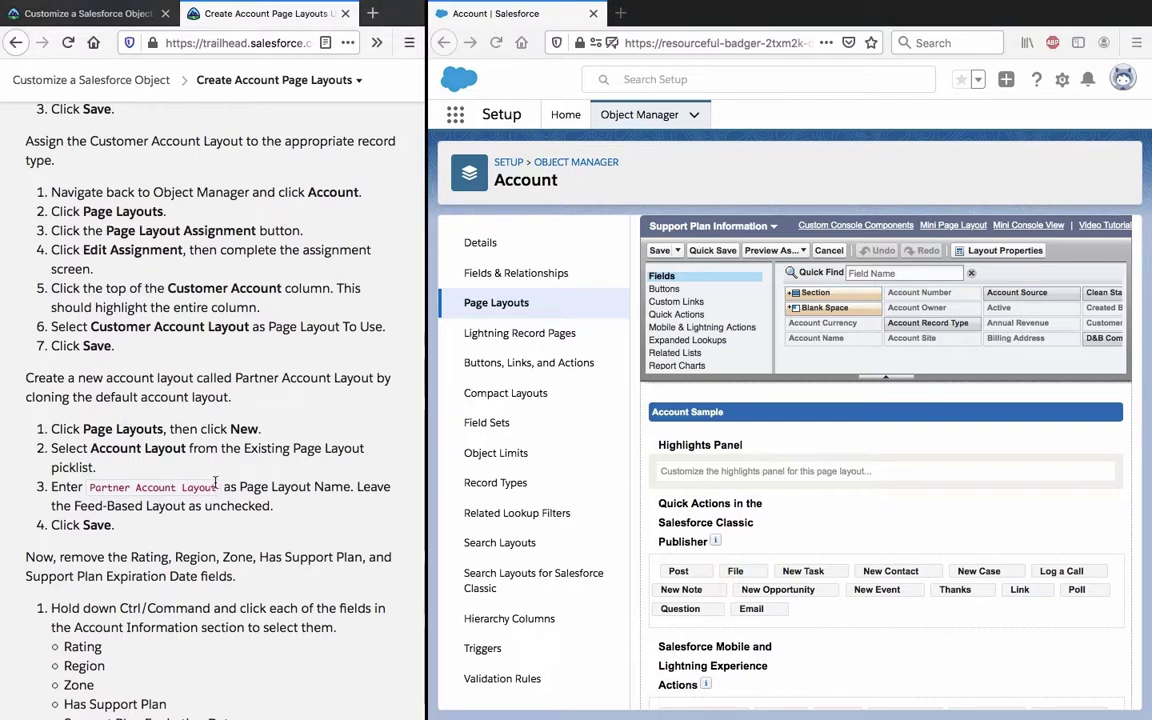
{"action": "left_click_drag", "start_coordinate": [215, 487], "coordinate": [68, 472]}
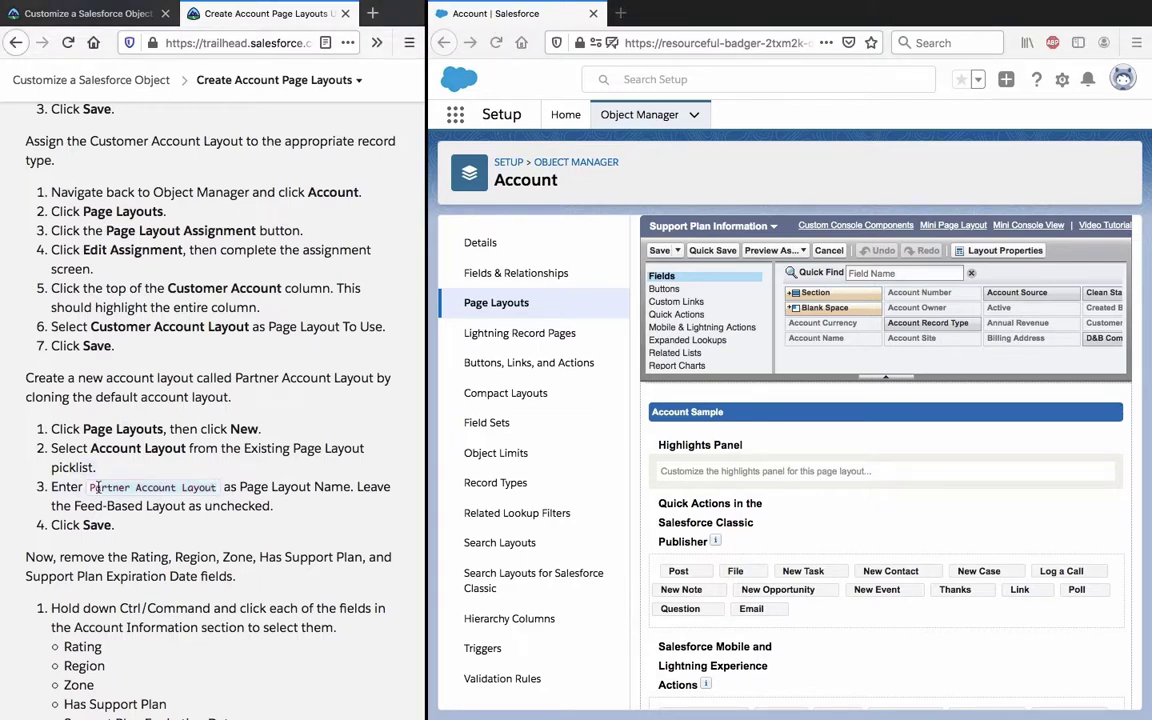
{"action": "right_click", "coordinate": [108, 487]}
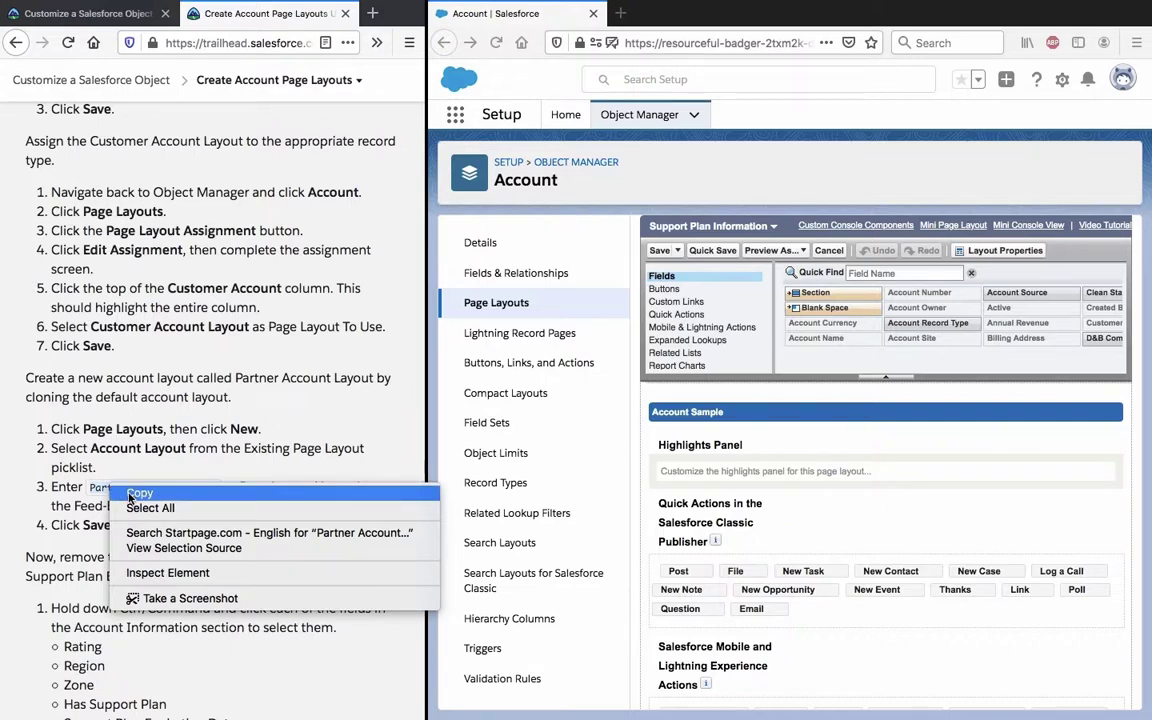
{"action": "left_click", "coordinate": [128, 494]}
{"action": "scroll", "coordinate": [128, 497], "scroll_direction": "up", "scroll_amount": 7}
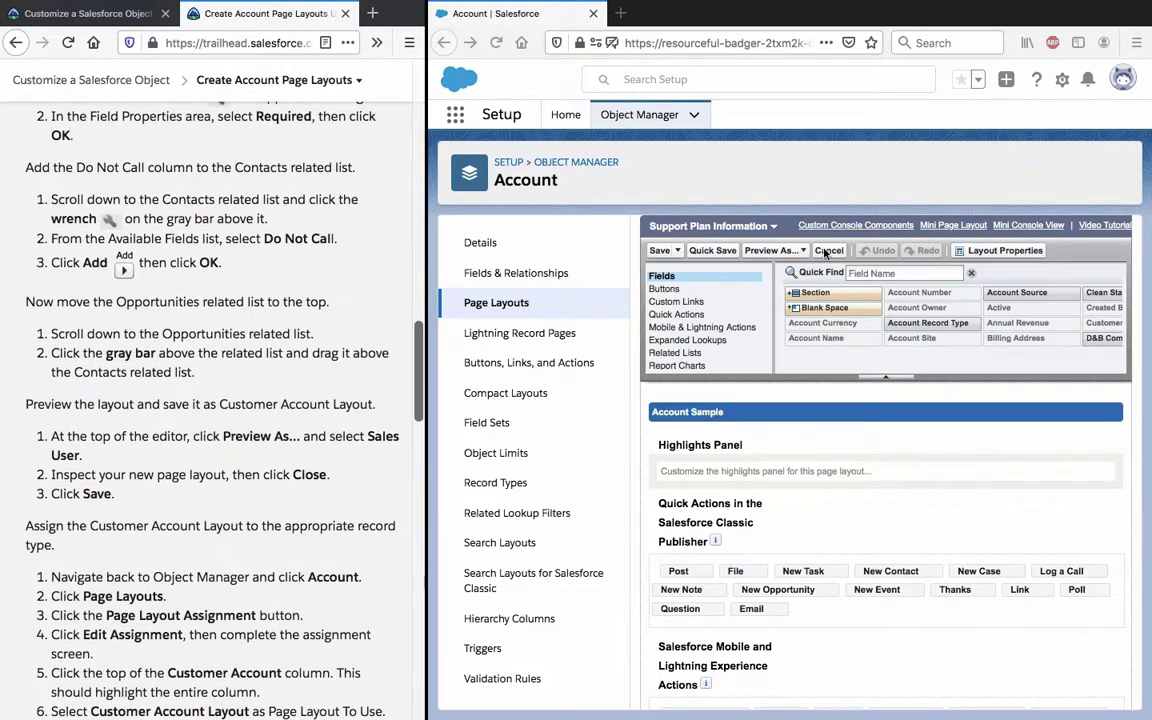
Look over the other available layouts, then go back to the Account Page Layouts list
{"action": "left_click", "coordinate": [675, 193]}
{"action": "left_click", "coordinate": [765, 229]}
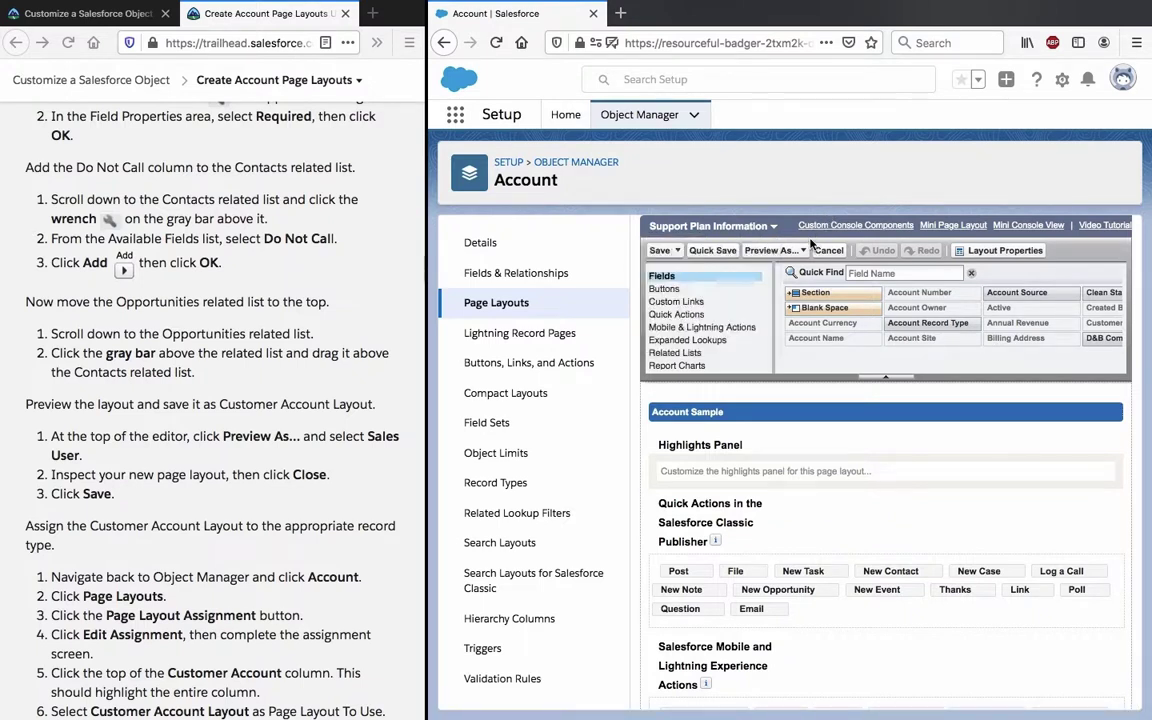
{"action": "mouse_move", "coordinate": [745, 230]}
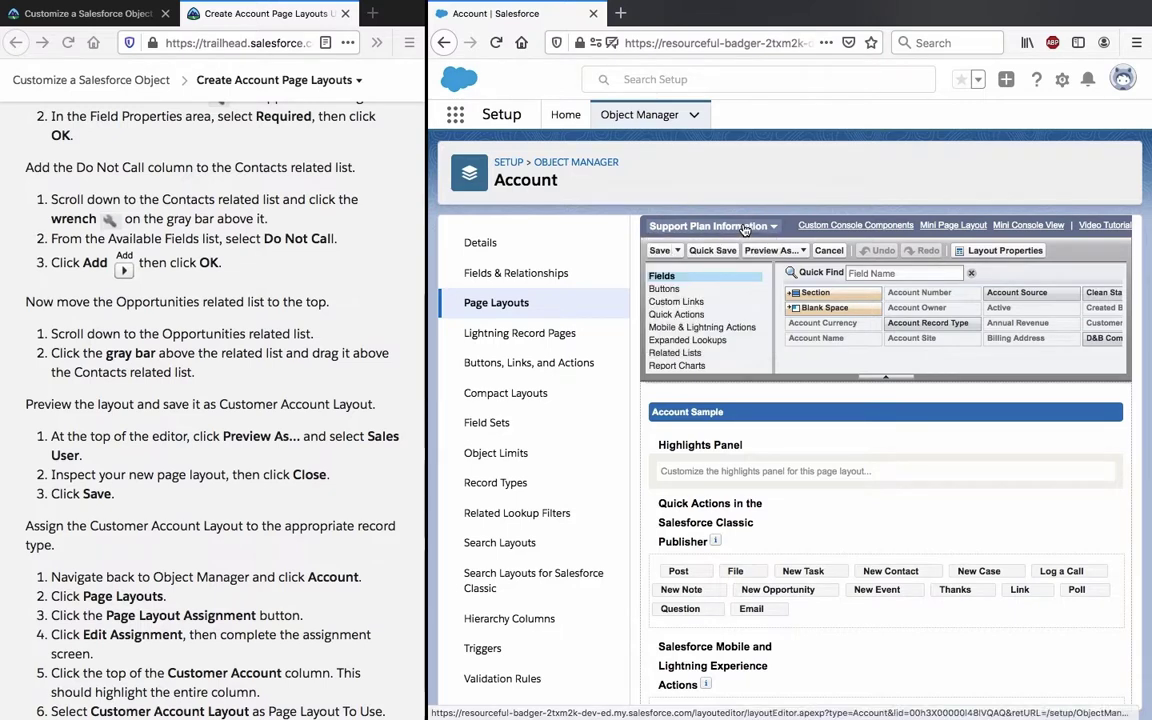
{"action": "scroll", "coordinate": [815, 472], "scroll_direction": "down", "scroll_amount": 4}
{"action": "scroll", "coordinate": [815, 472], "scroll_direction": "up", "scroll_amount": 4}
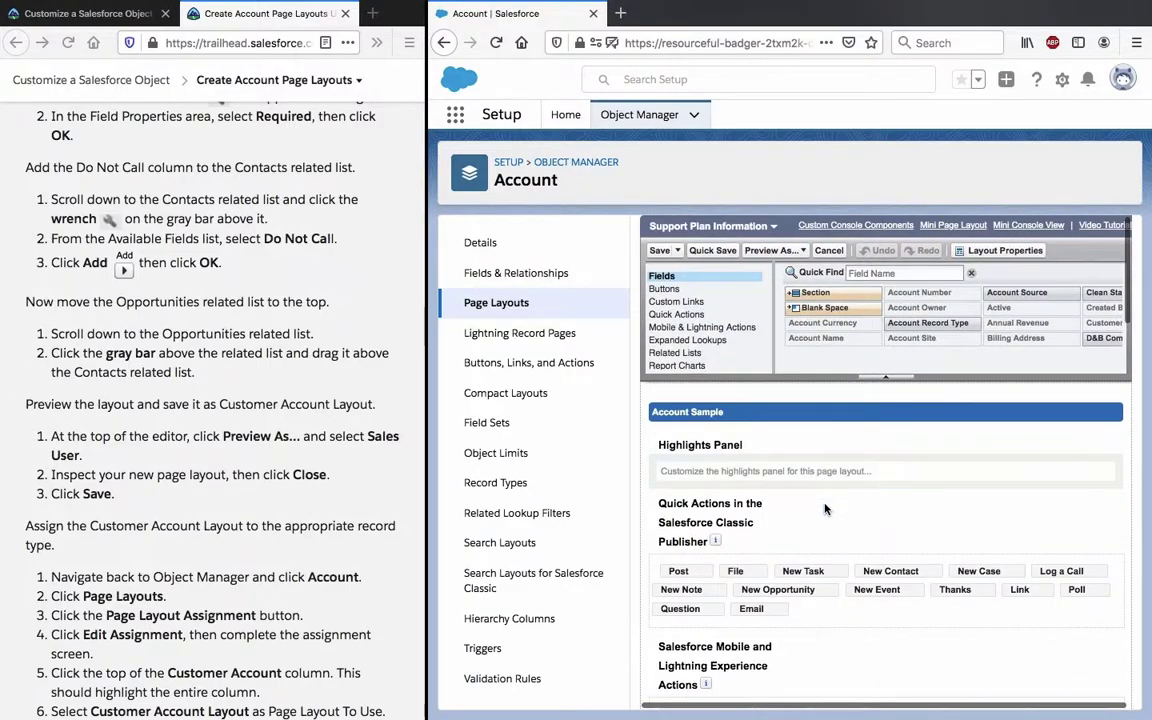
{"action": "scroll", "coordinate": [829, 501], "scroll_direction": "down", "scroll_amount": 10}
{"action": "scroll", "coordinate": [825, 510], "scroll_direction": "up", "scroll_amount": 10}
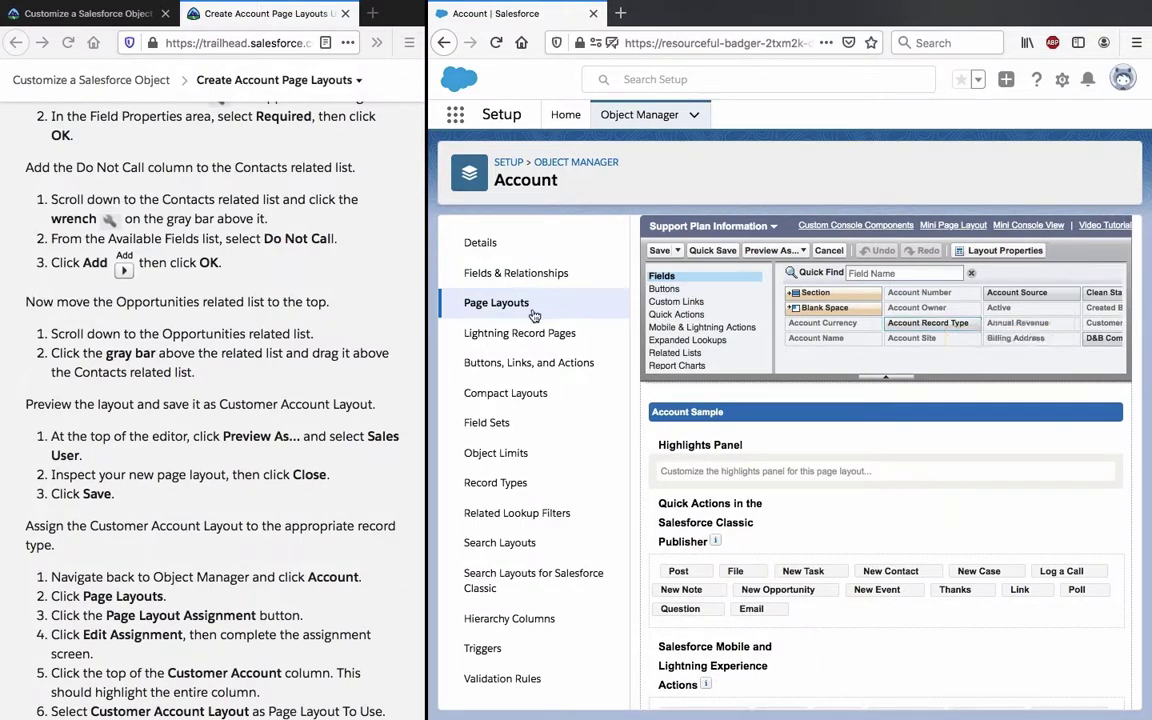
{"action": "left_click", "coordinate": [496, 302]}
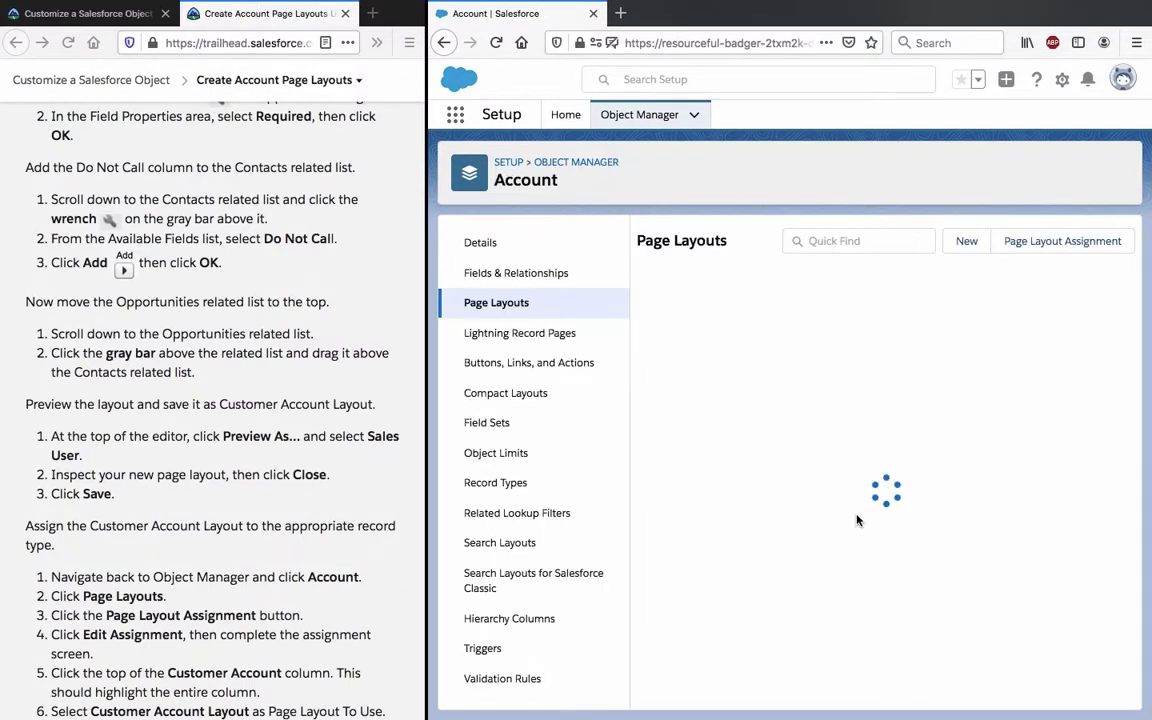
Edit the Support Plan Information layout from its row menu and save it
{"action": "left_click", "coordinate": [1122, 540]}
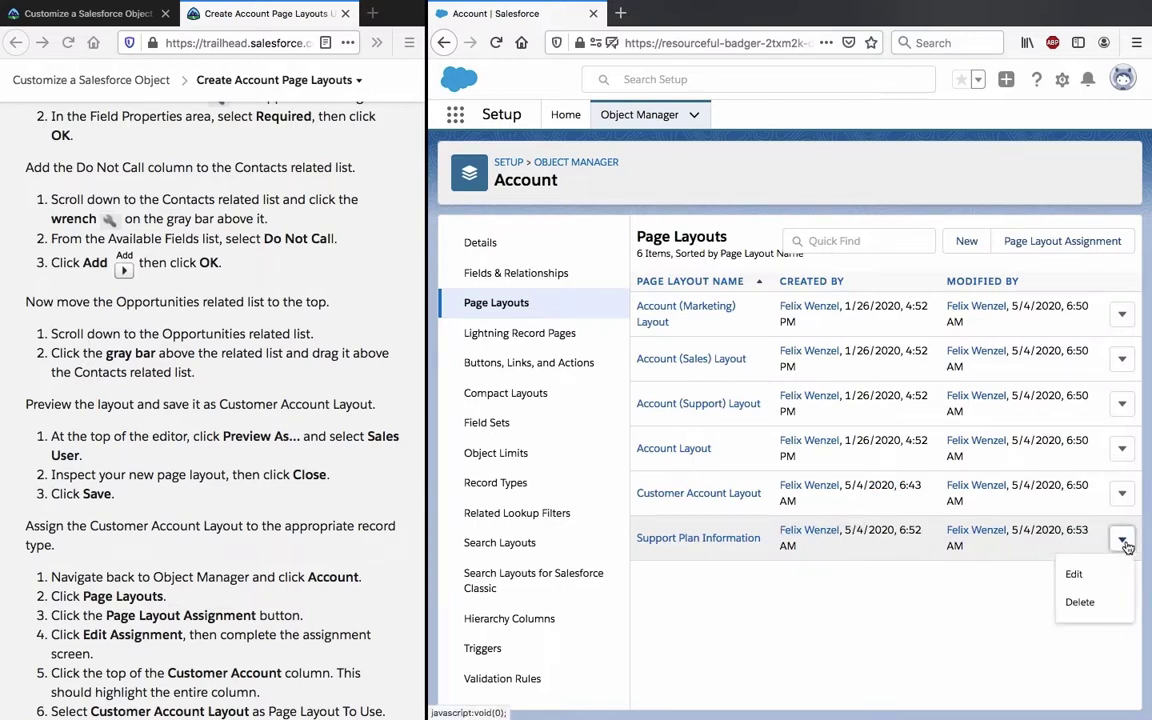
{"action": "left_click", "coordinate": [1100, 571]}
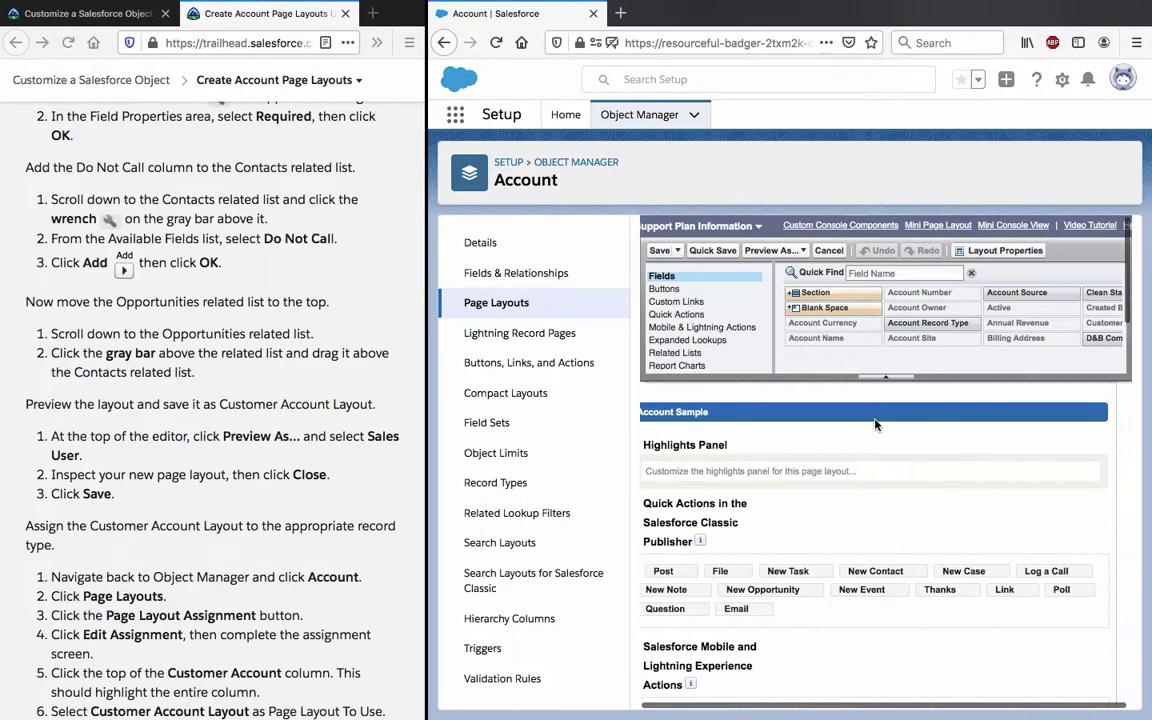
{"action": "scroll", "coordinate": [875, 425], "scroll_direction": "down", "scroll_amount": 10}
{"action": "scroll", "coordinate": [875, 425], "scroll_direction": "down", "scroll_amount": 8}
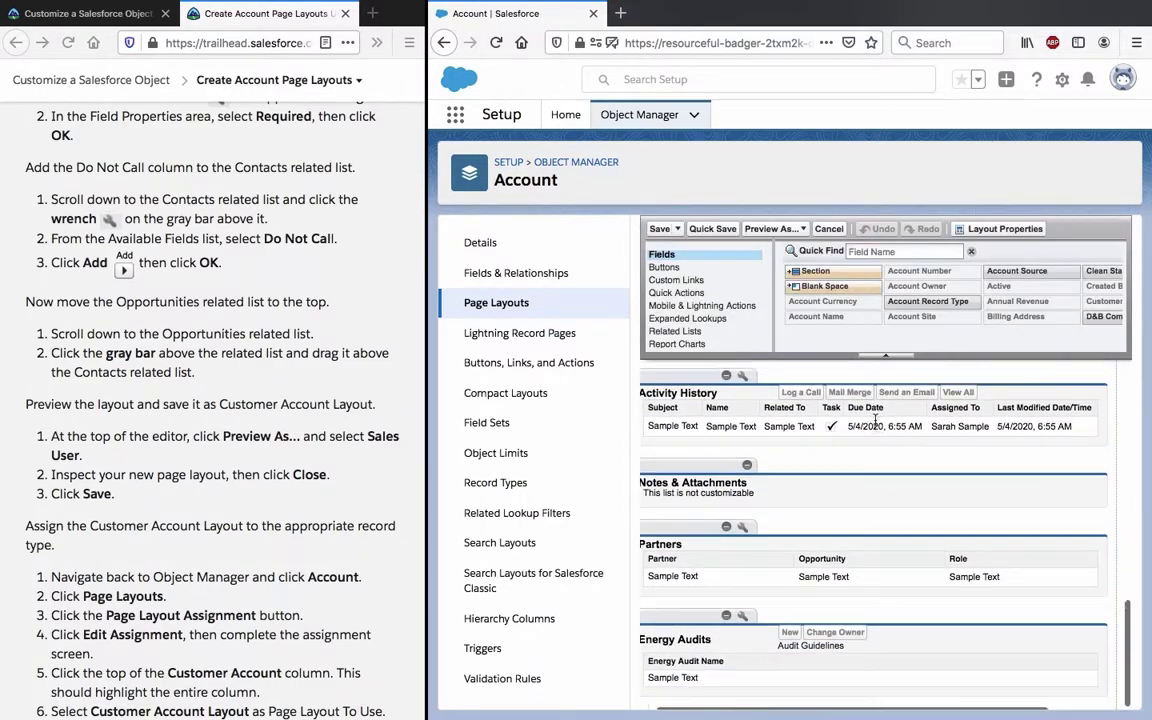
{"action": "scroll", "coordinate": [875, 420], "scroll_direction": "up", "scroll_amount": 12}
{"action": "scroll", "coordinate": [875, 420], "scroll_direction": "up", "scroll_amount": 3}
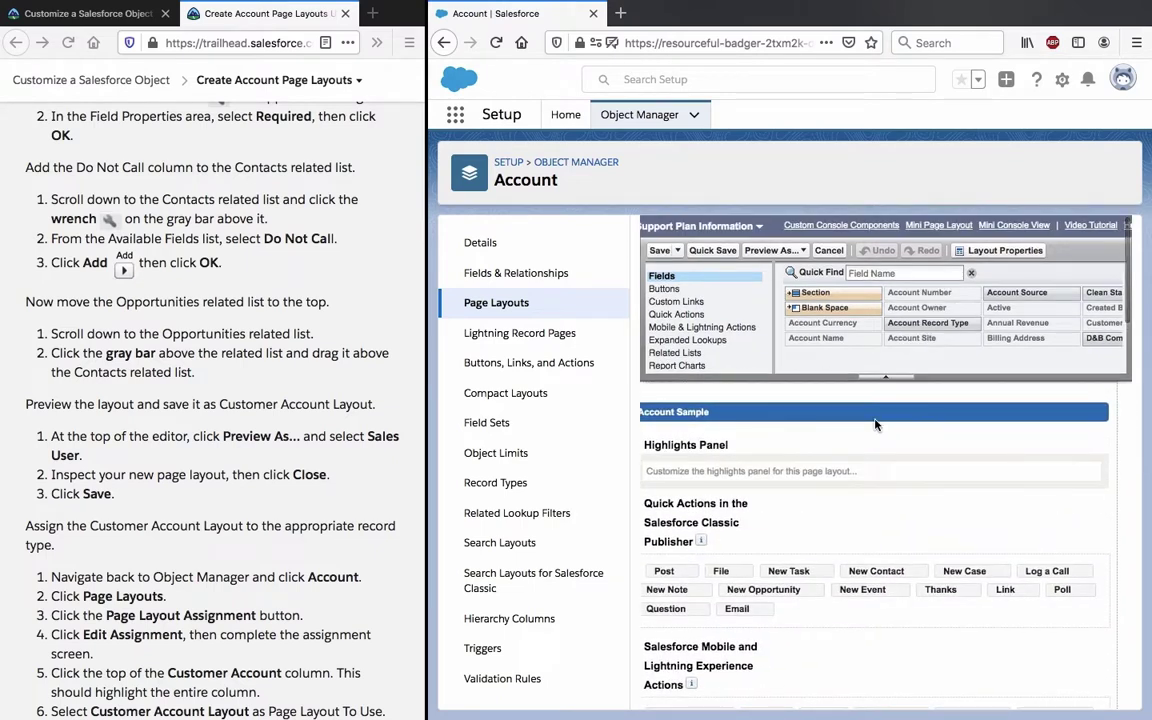
{"action": "left_click", "coordinate": [733, 228]}
{"action": "left_click", "coordinate": [679, 253]}
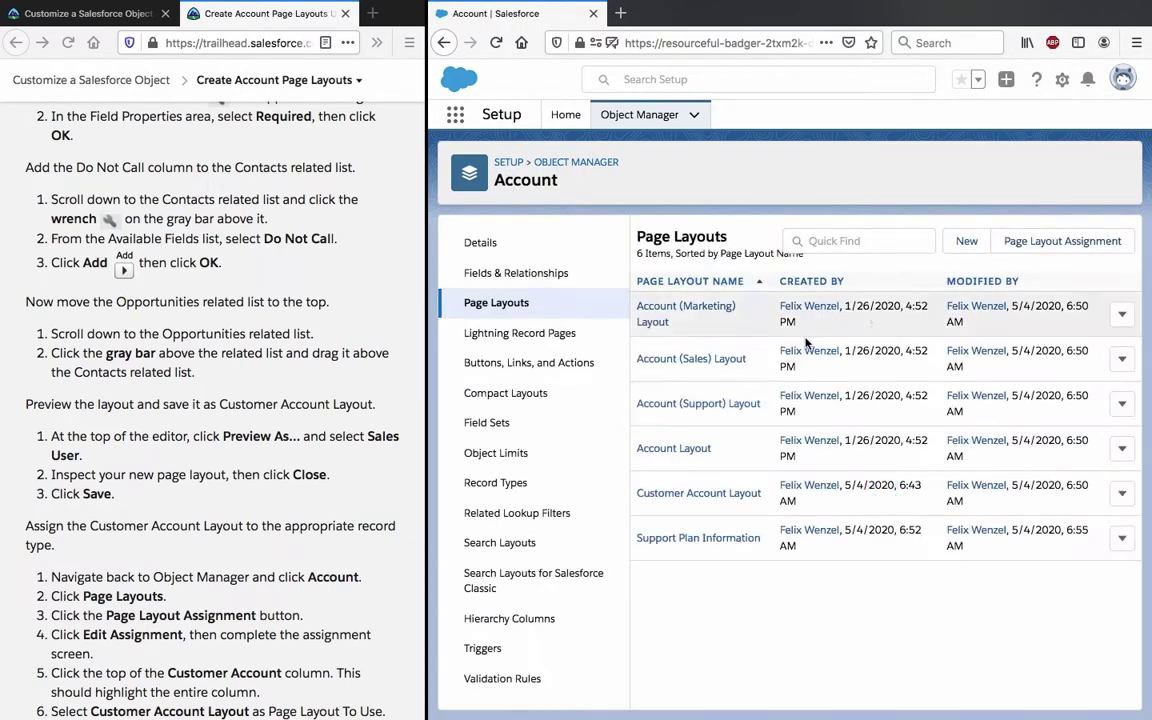
Reopen the Support Plan Information layout and open its Layout Properties
{"action": "left_click", "coordinate": [1121, 541]}
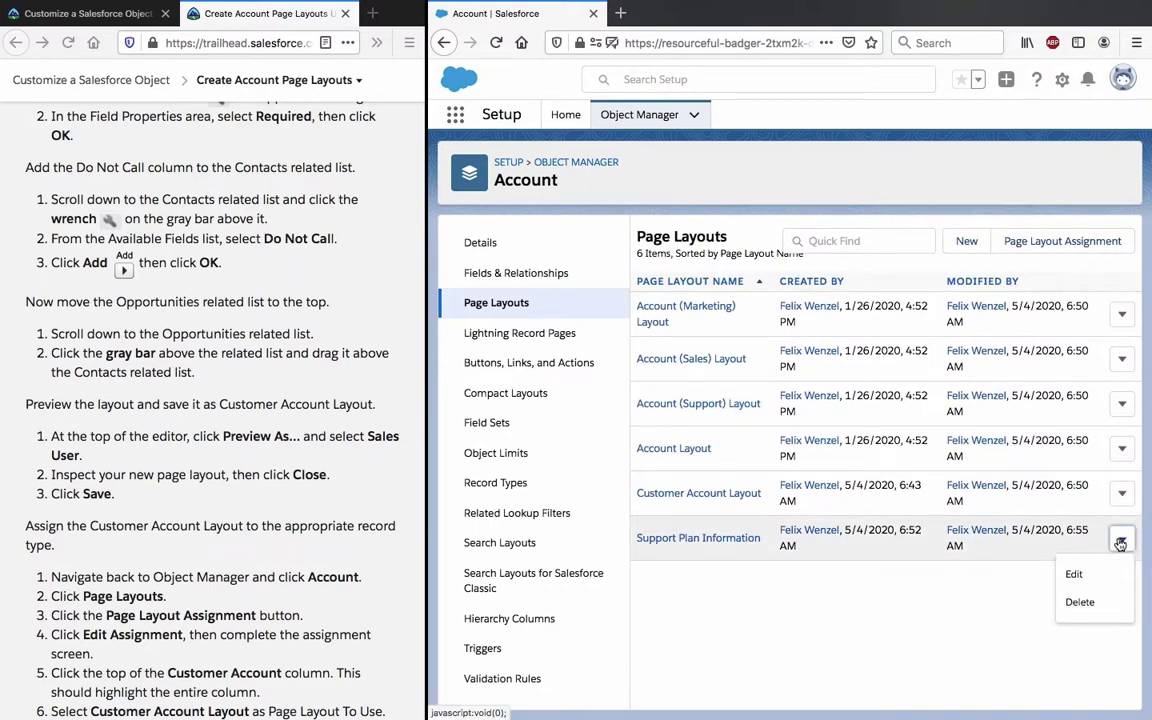
{"action": "left_click", "coordinate": [1088, 578]}
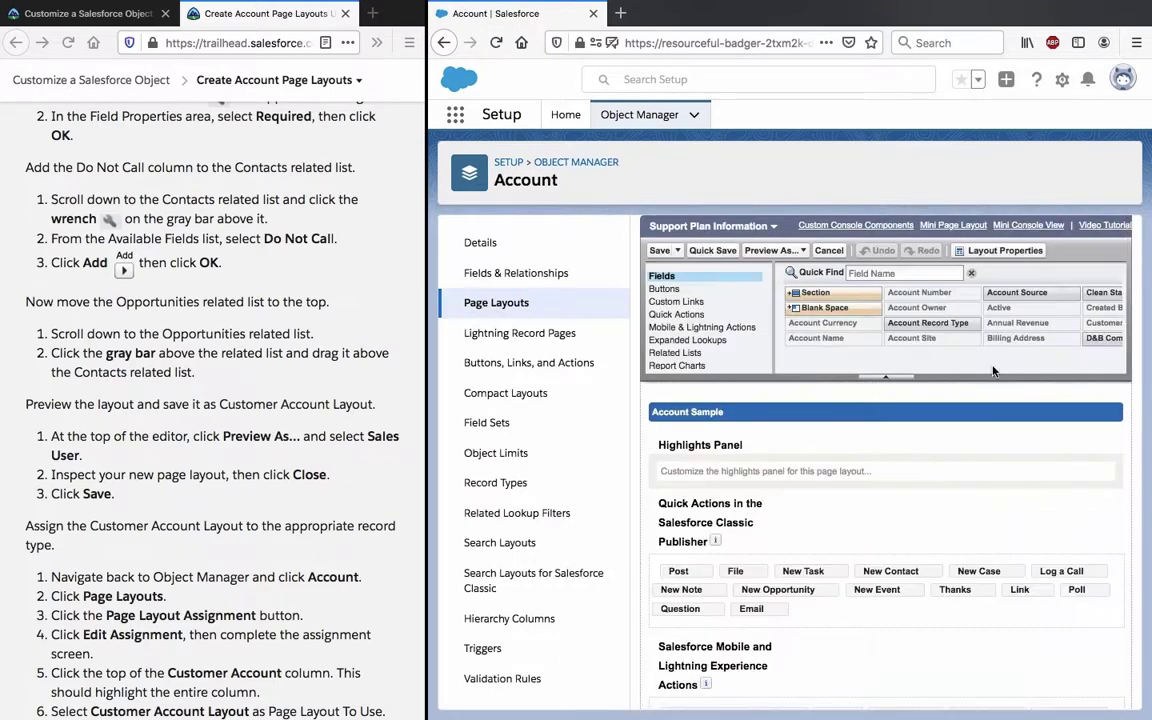
{"action": "left_click", "coordinate": [1008, 251]}
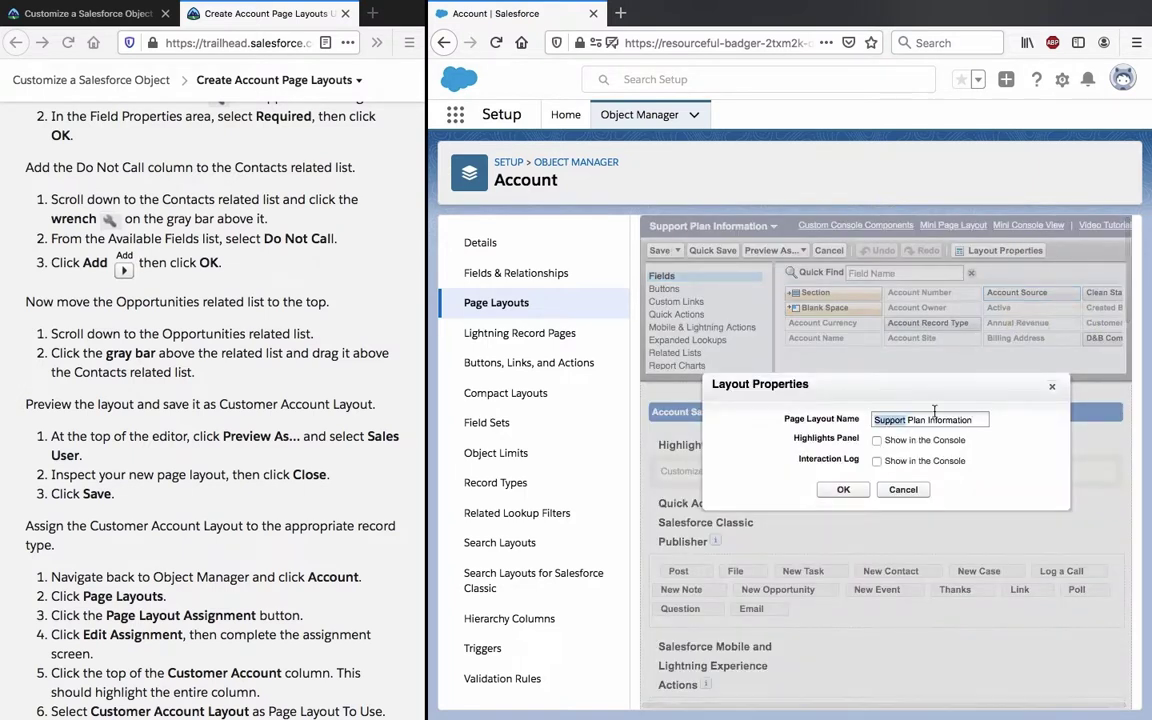
Change the Page Layout Name to Partner Account Layout and confirm
{"action": "type", "text": "Partner Account Layout"}
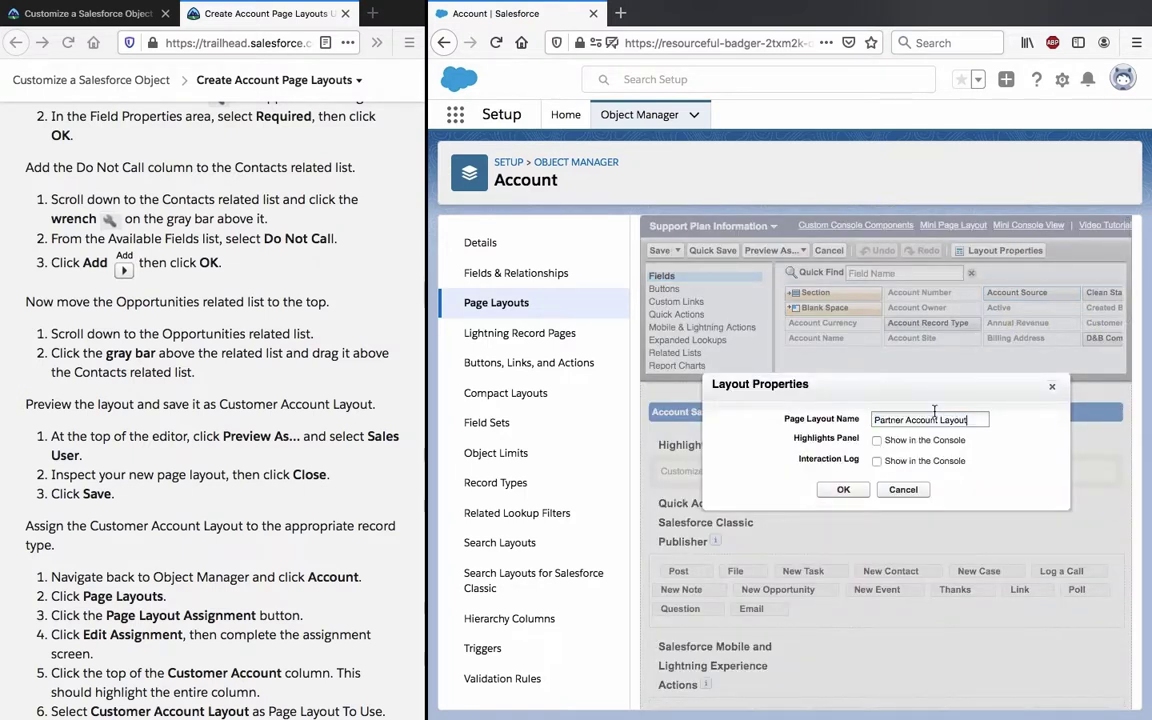
{"action": "left_click", "coordinate": [843, 489]}
{"action": "scroll", "coordinate": [850, 490], "scroll_direction": "down", "scroll_amount": 10}
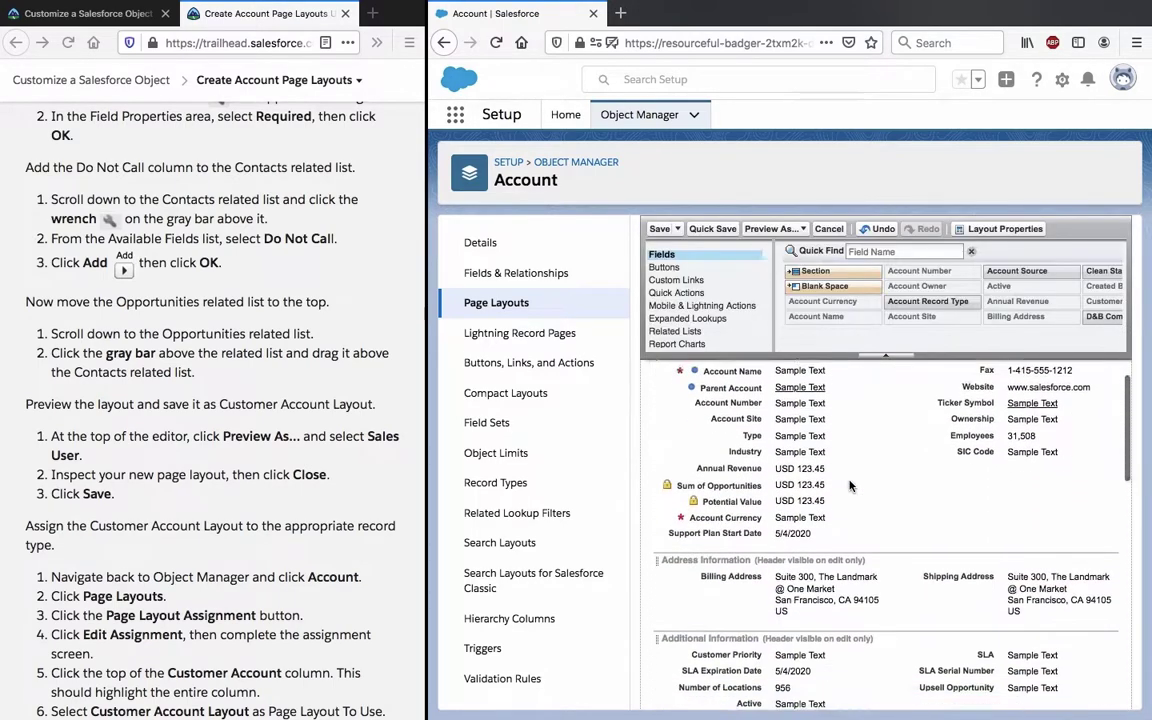
{"action": "scroll", "coordinate": [849, 486], "scroll_direction": "down", "scroll_amount": 6}
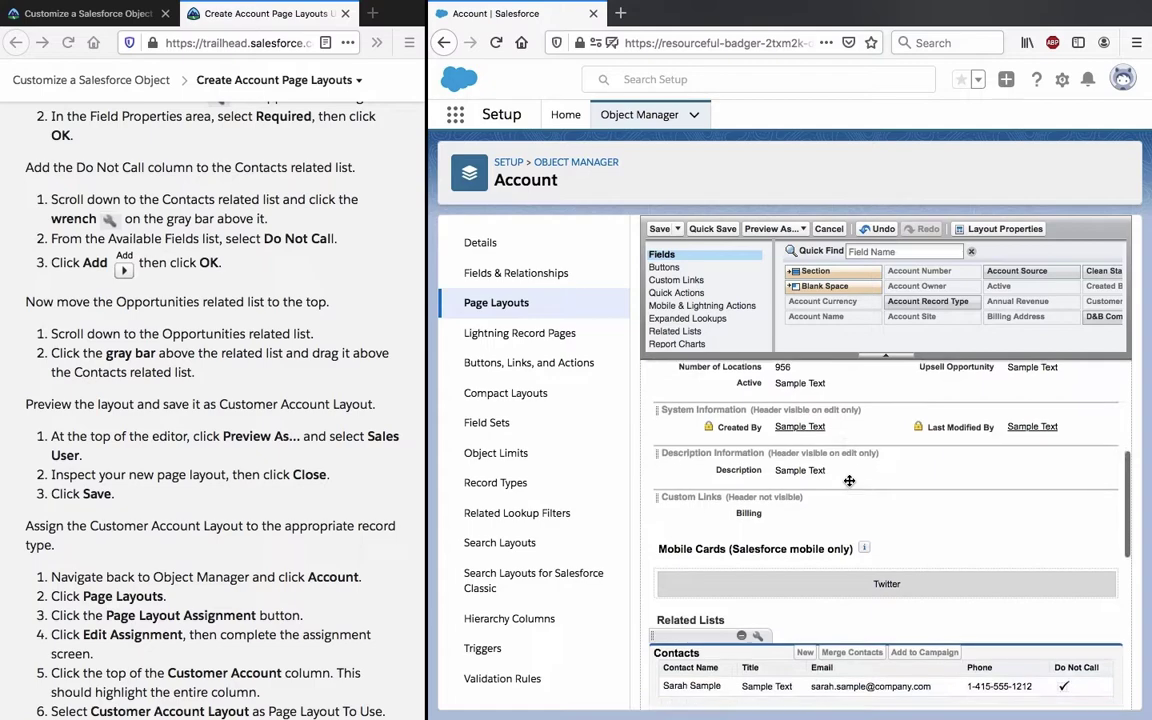
{"action": "scroll", "coordinate": [849, 481], "scroll_direction": "down", "scroll_amount": 3}
Discard the unsaved rename and reopen the Support Plan Information layout in the layout editor
{"action": "scroll", "coordinate": [849, 481], "scroll_direction": "up", "scroll_amount": 10}
{"action": "scroll", "coordinate": [849, 481], "scroll_direction": "down", "scroll_amount": 2}
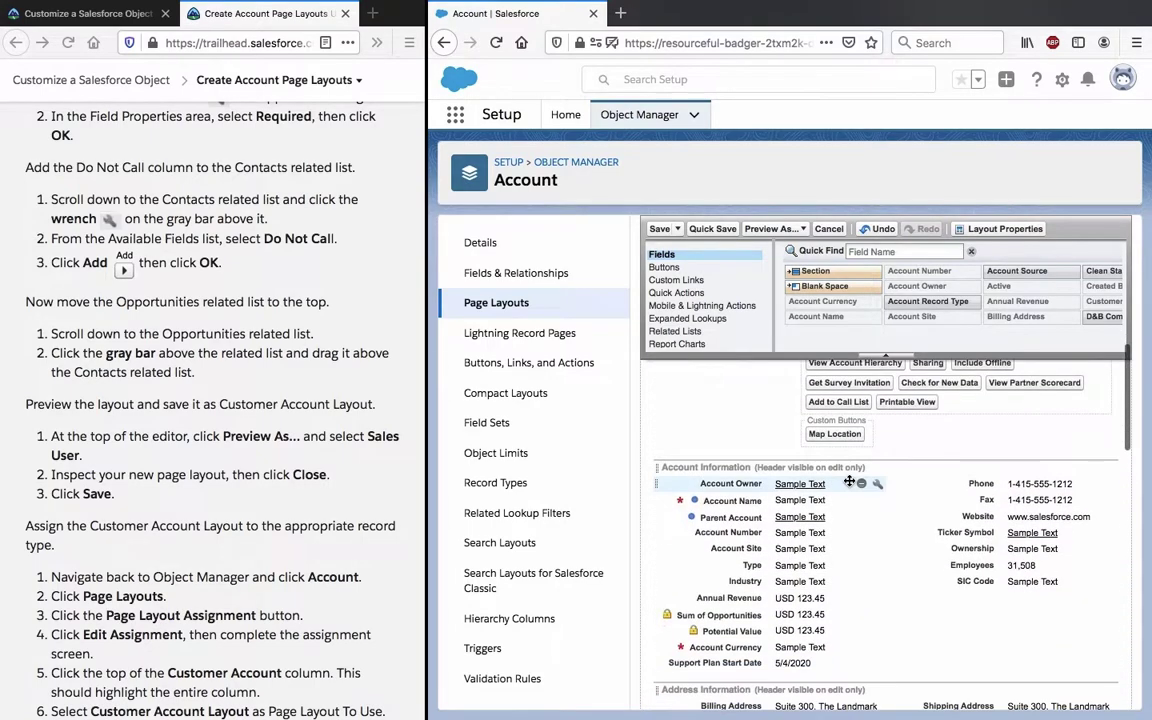
{"action": "scroll", "coordinate": [849, 483], "scroll_direction": "up", "scroll_amount": 6}
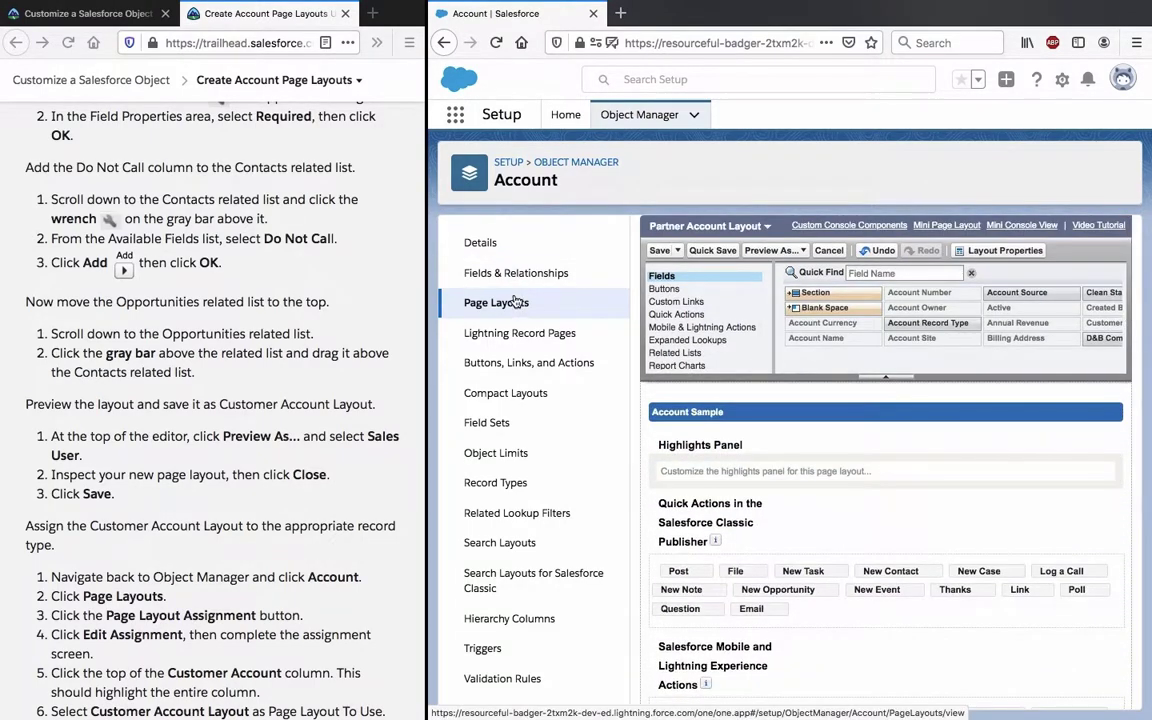
{"action": "left_click", "coordinate": [514, 302]}
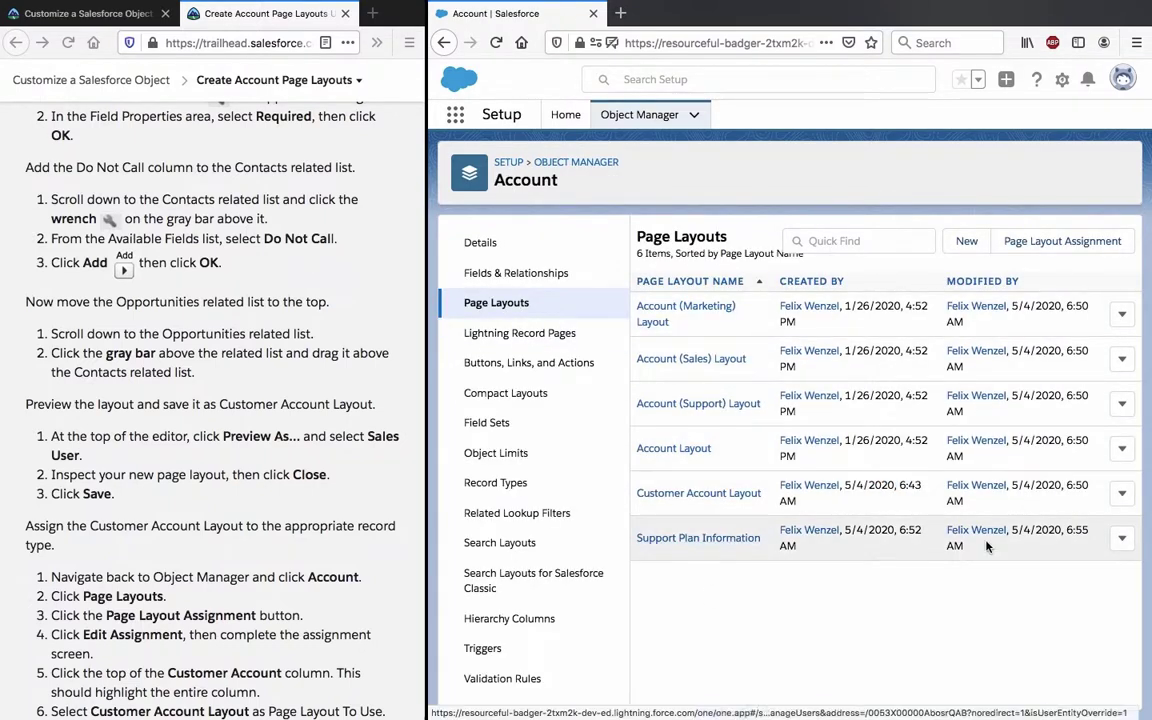
{"action": "left_click", "coordinate": [671, 541]}
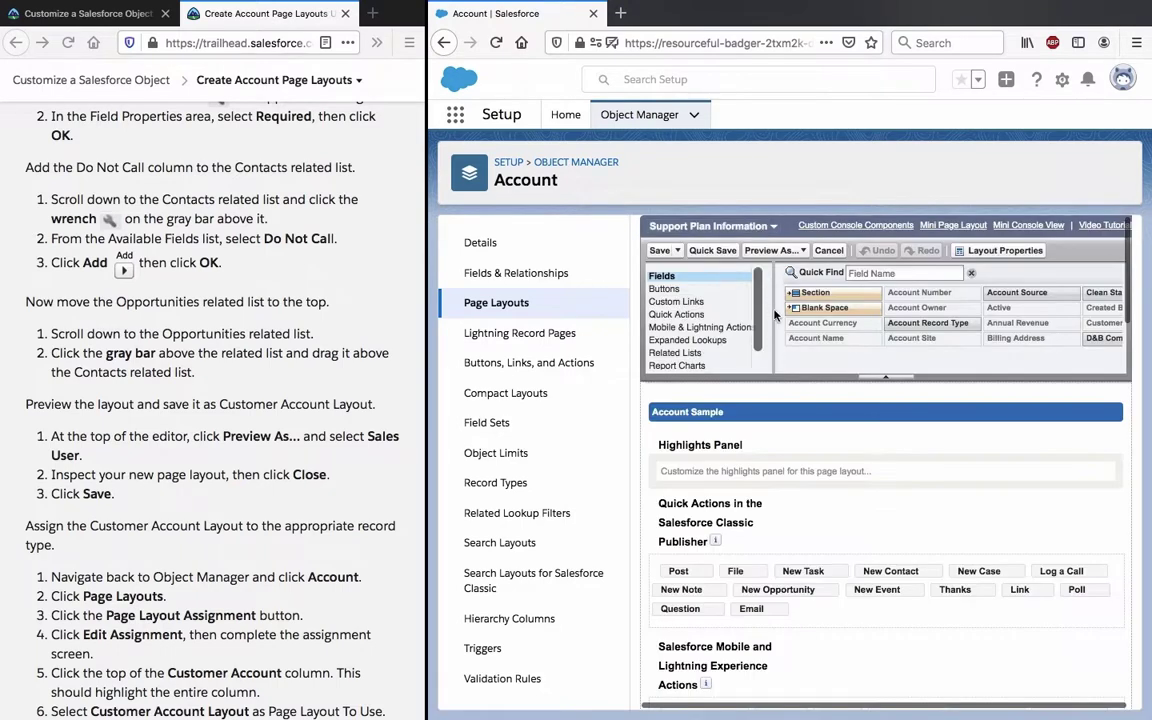
{"action": "left_click", "coordinate": [766, 228]}
Save As a copy of Support Plan Information under the name 'Partner Account Layout'
{"action": "left_click", "coordinate": [766, 229]}
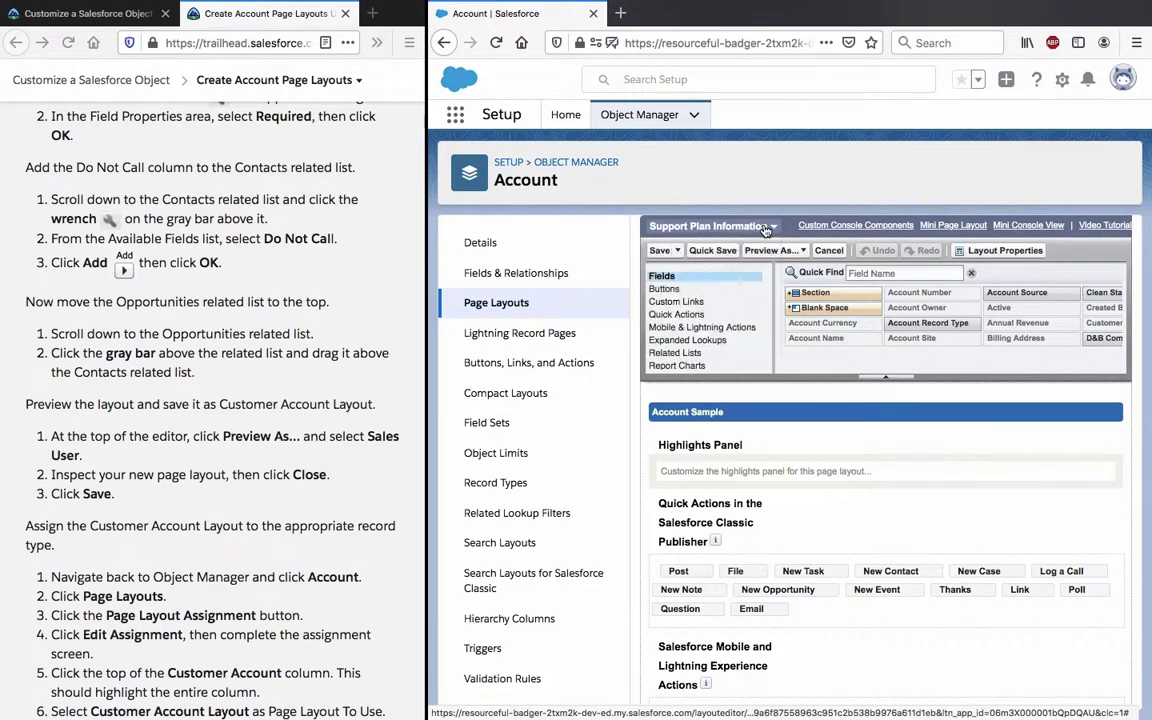
{"action": "right_click", "coordinate": [766, 229]}
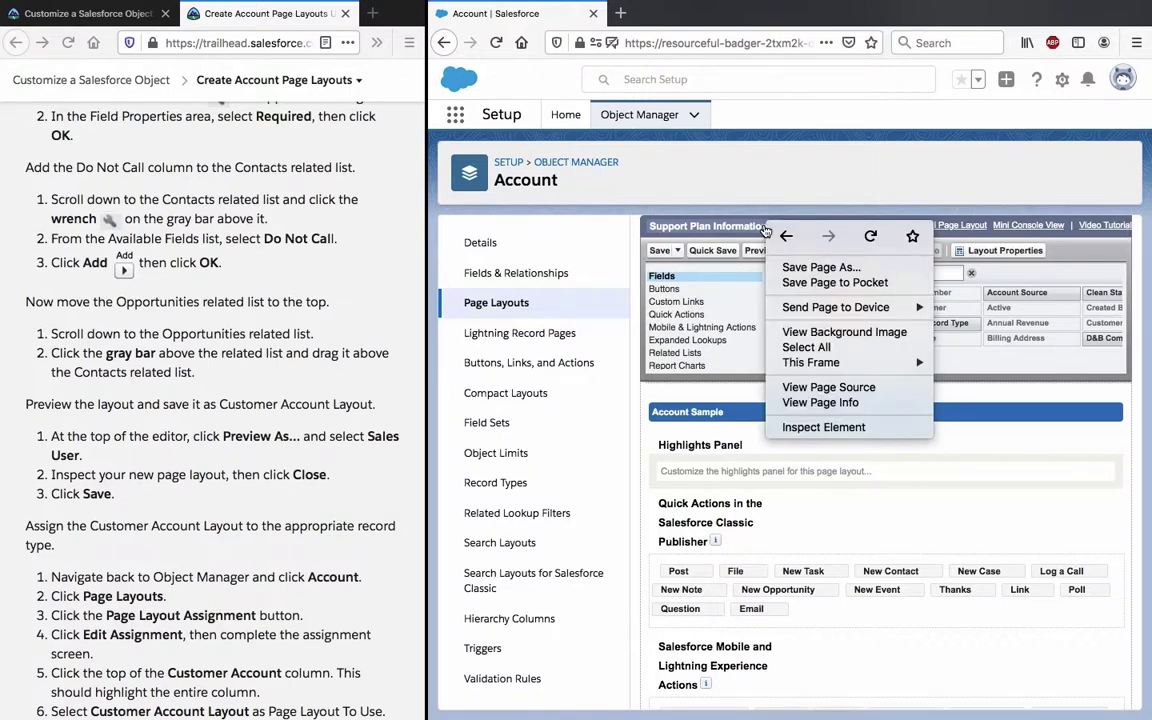
{"action": "left_click", "coordinate": [678, 252]}
{"action": "left_click", "coordinate": [678, 252]}
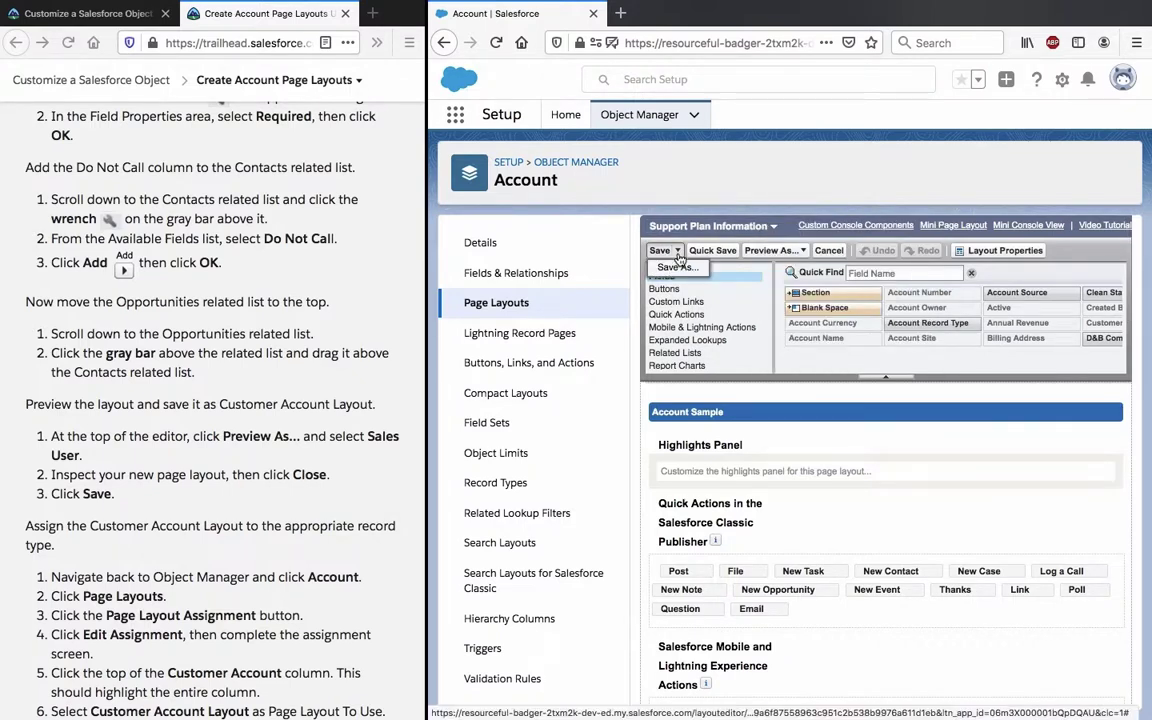
{"action": "left_click", "coordinate": [675, 265]}
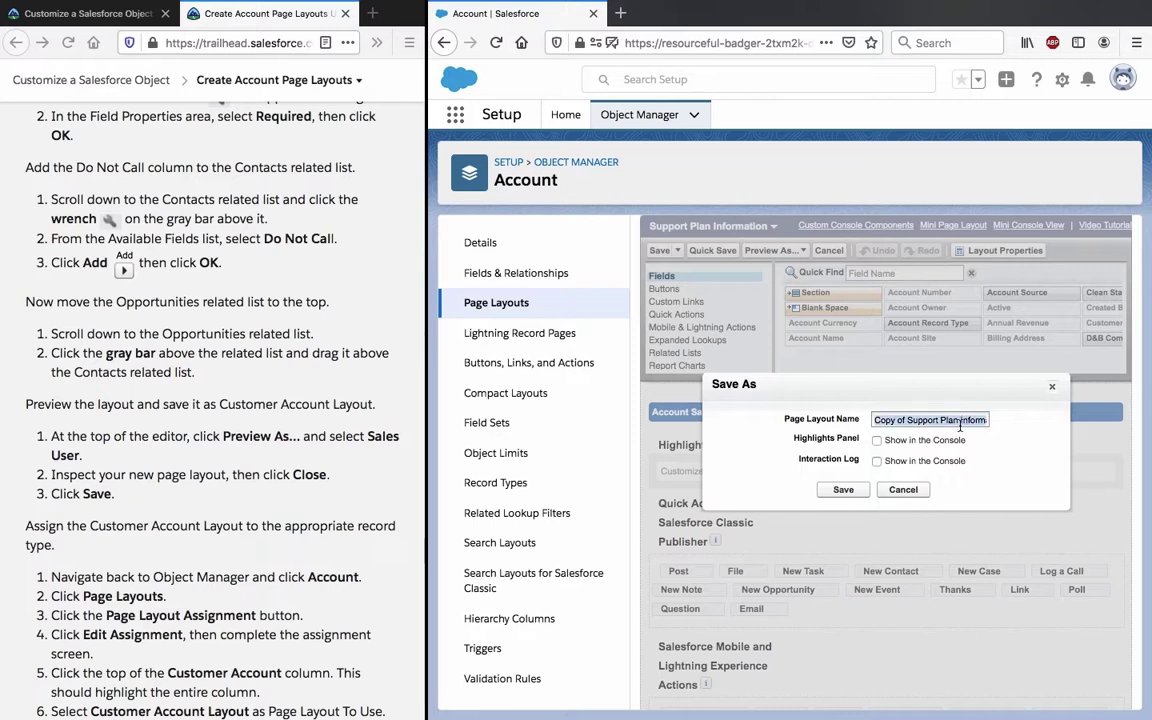
{"action": "type", "text": "Partner Account Layout"}
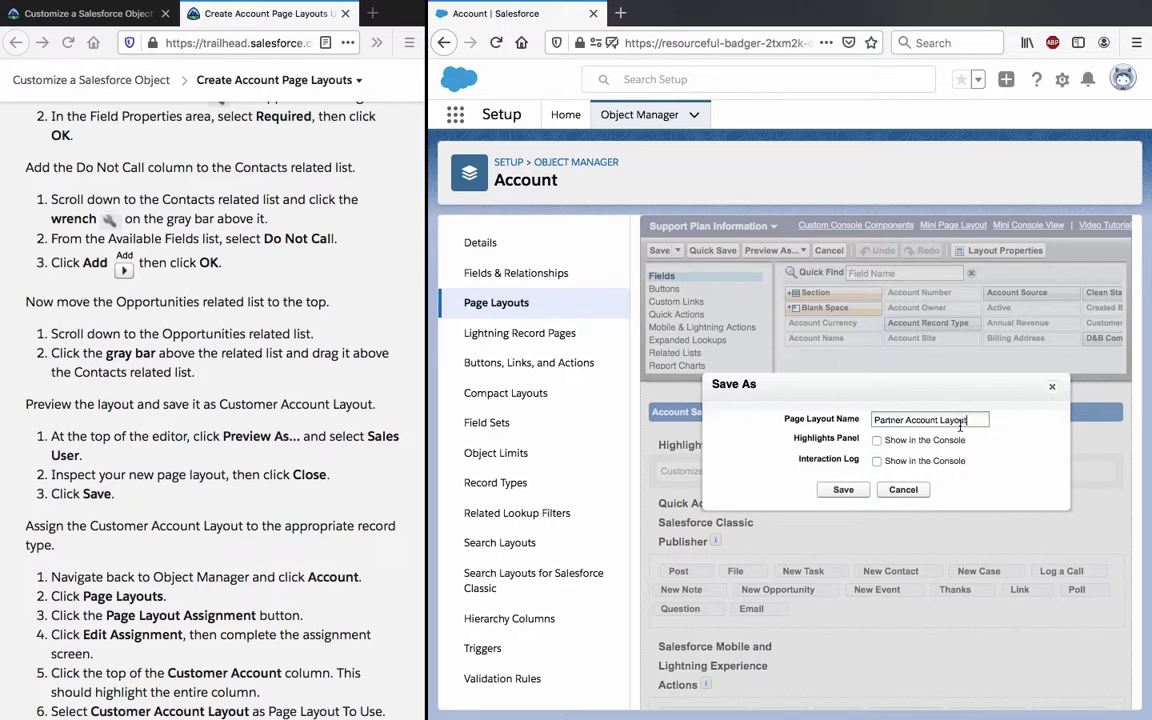
{"action": "left_click", "coordinate": [828, 493]}
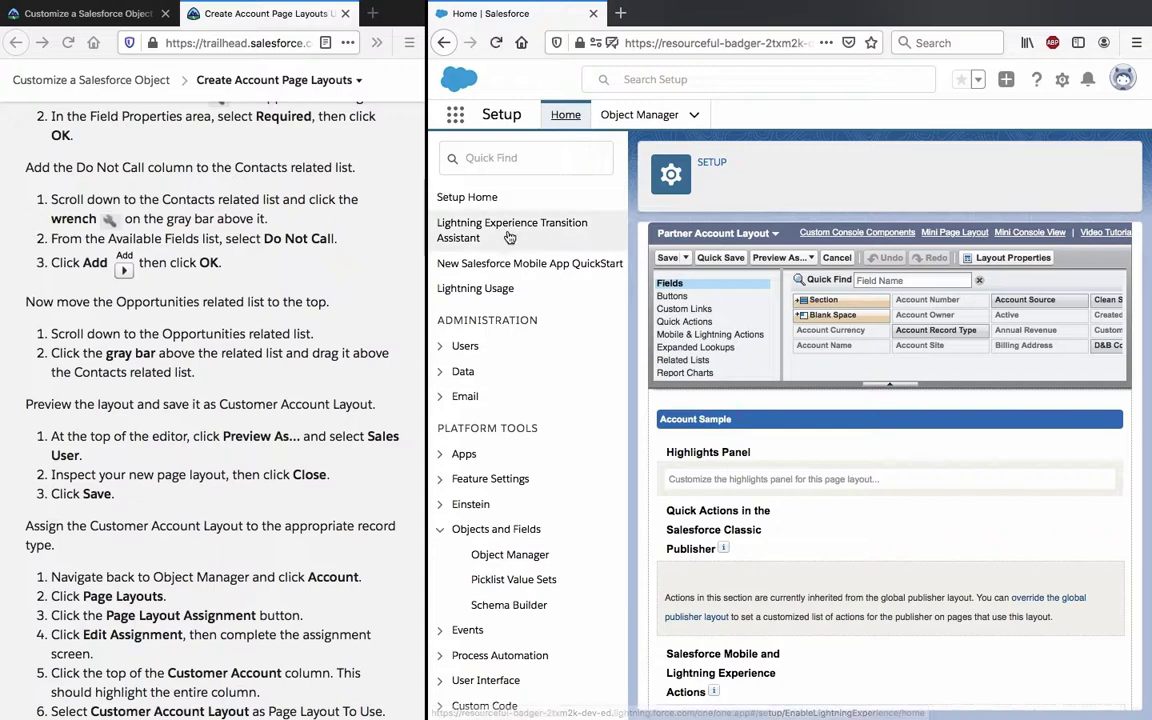
Return to the seven Account page layouts, now including Partner Account Layout, and open Page Layout Assignment
{"action": "scroll", "coordinate": [797, 513], "scroll_direction": "down", "scroll_amount": 5}
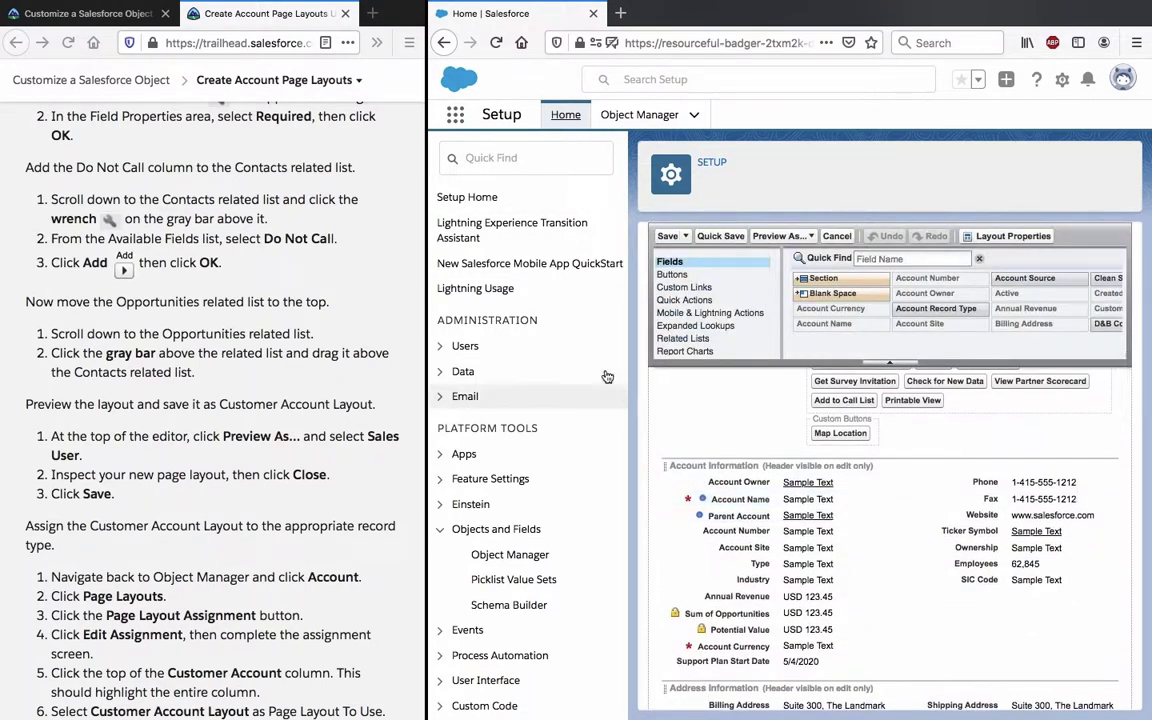
{"action": "left_click", "coordinate": [446, 46]}
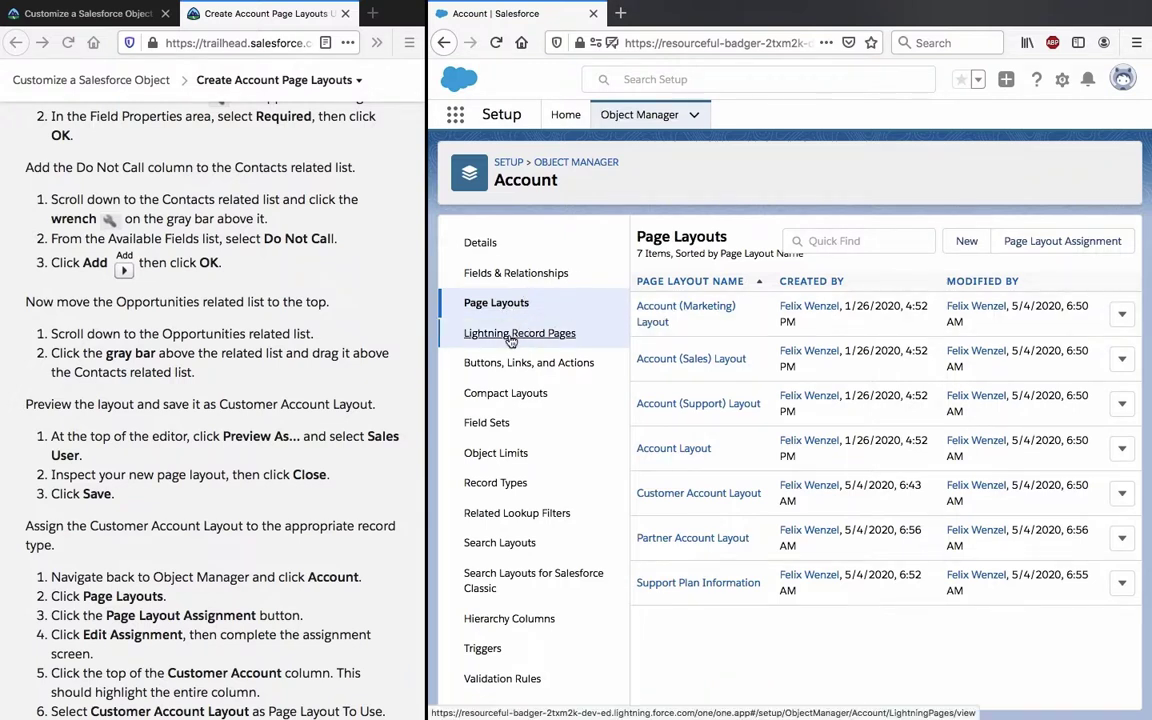
{"action": "left_click", "coordinate": [510, 333]}
{"action": "left_click", "coordinate": [506, 304]}
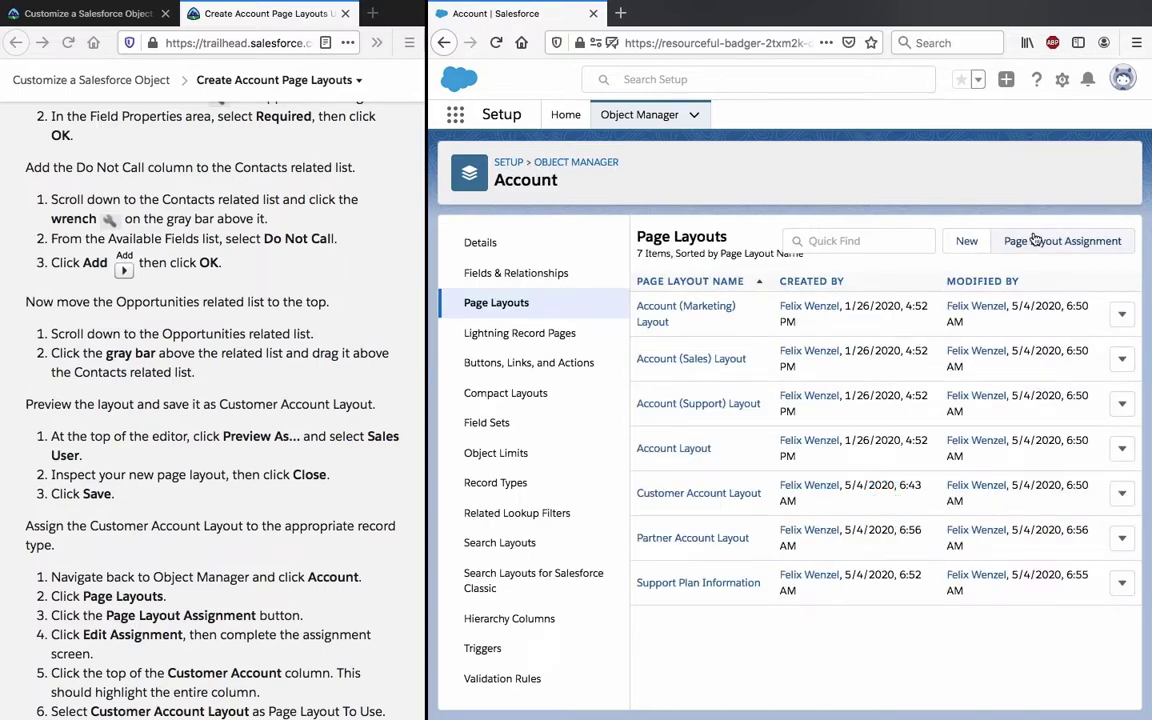
{"action": "left_click", "coordinate": [1035, 240]}
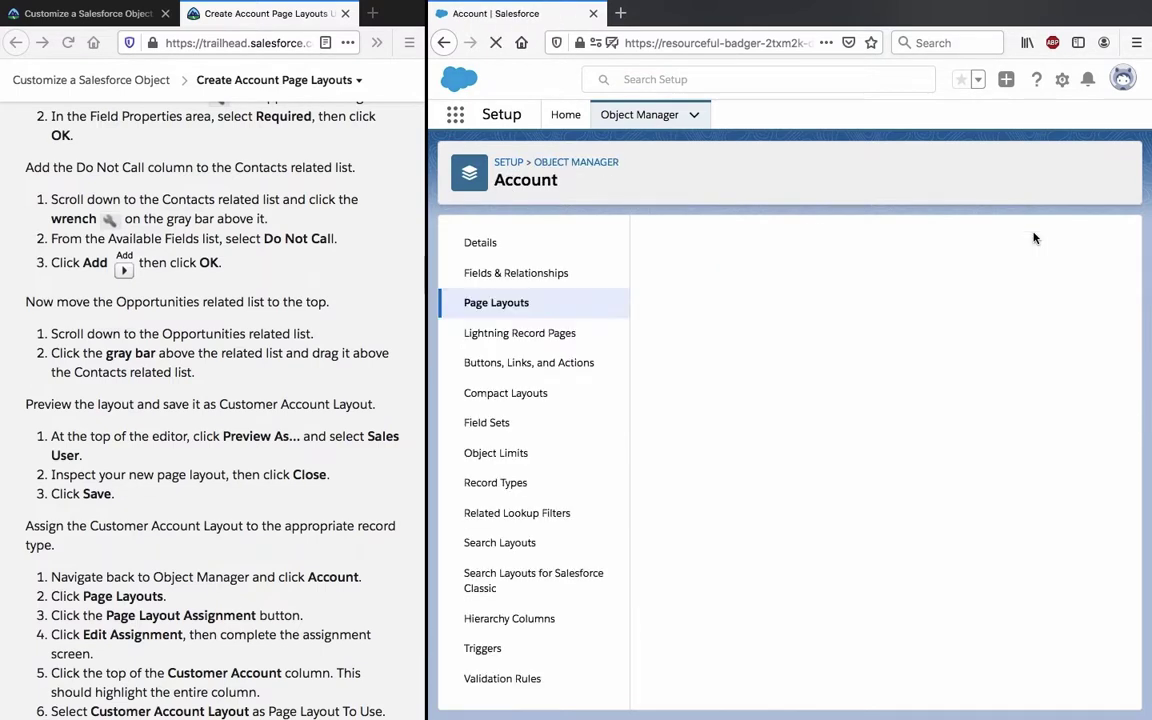
{"action": "scroll", "coordinate": [201, 392], "scroll_direction": "down", "scroll_amount": 8}
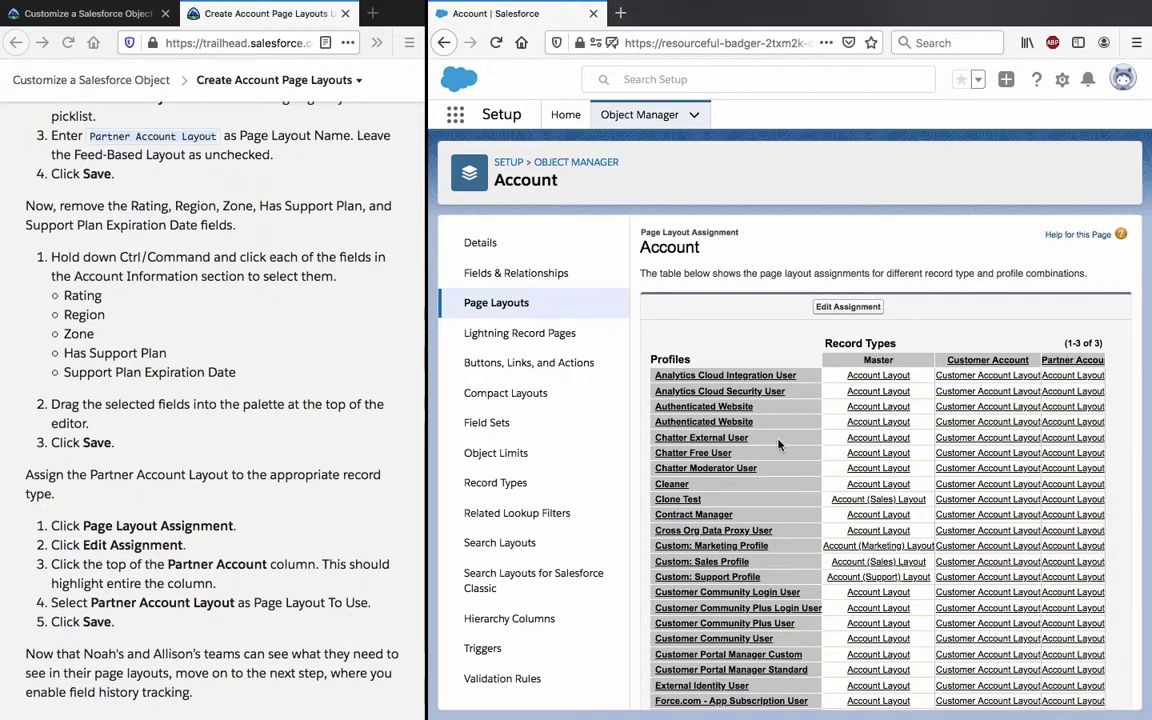
Reach the Account page layout assignments by way of the Partner Account record type
{"action": "left_click", "coordinate": [1060, 360]}
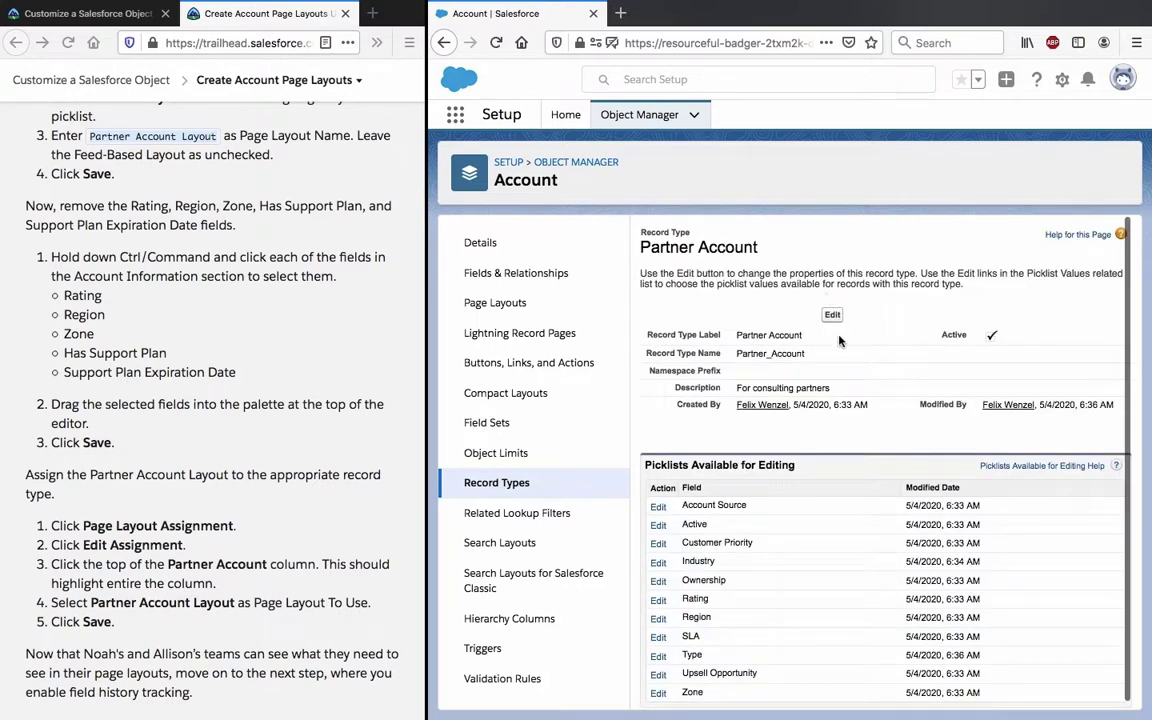
{"action": "right_click", "coordinate": [711, 262]}
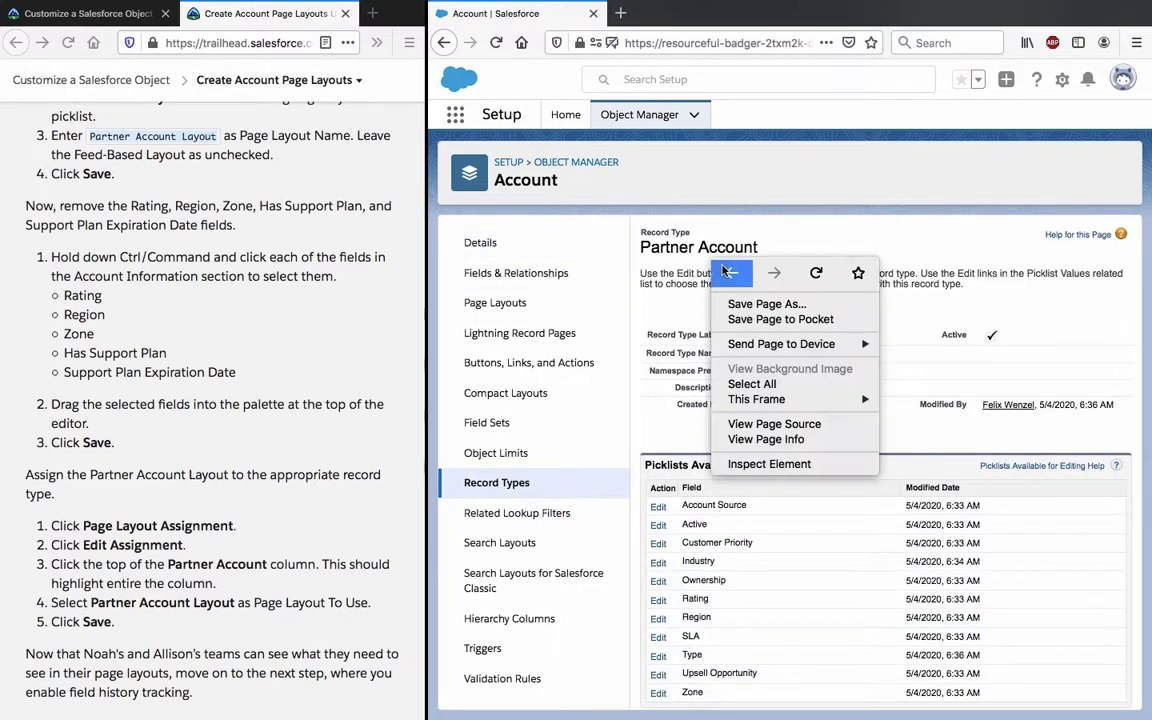
{"action": "left_click", "coordinate": [690, 238]}
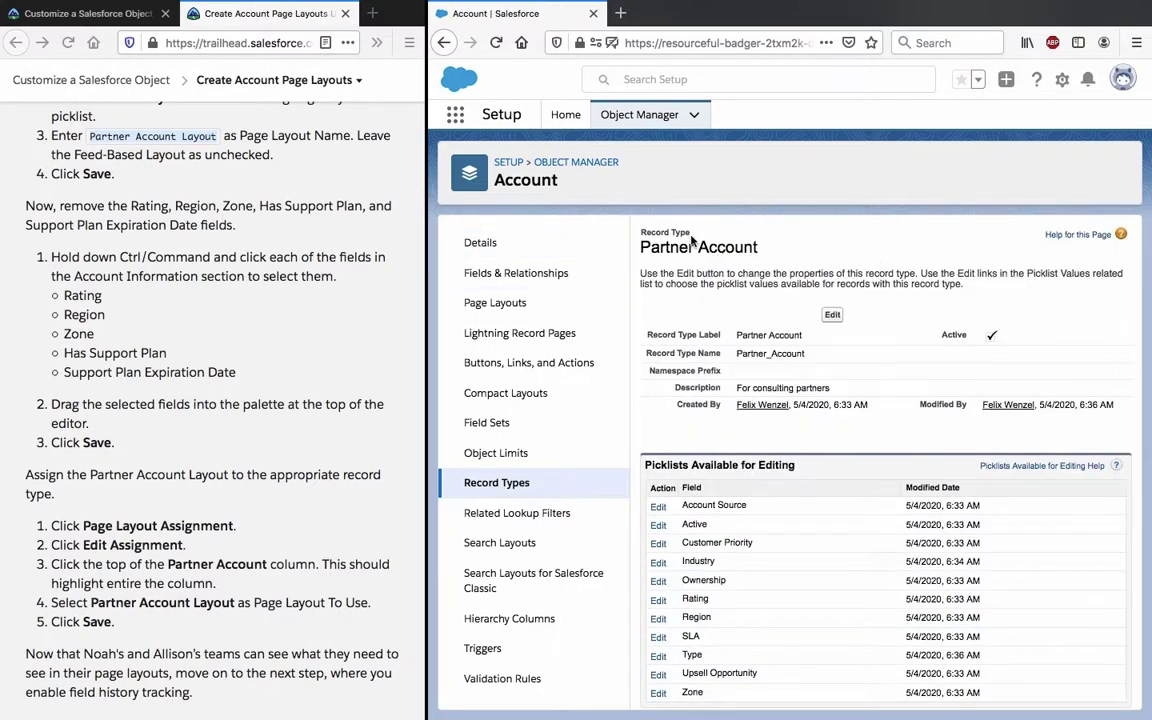
{"action": "left_click", "coordinate": [527, 483]}
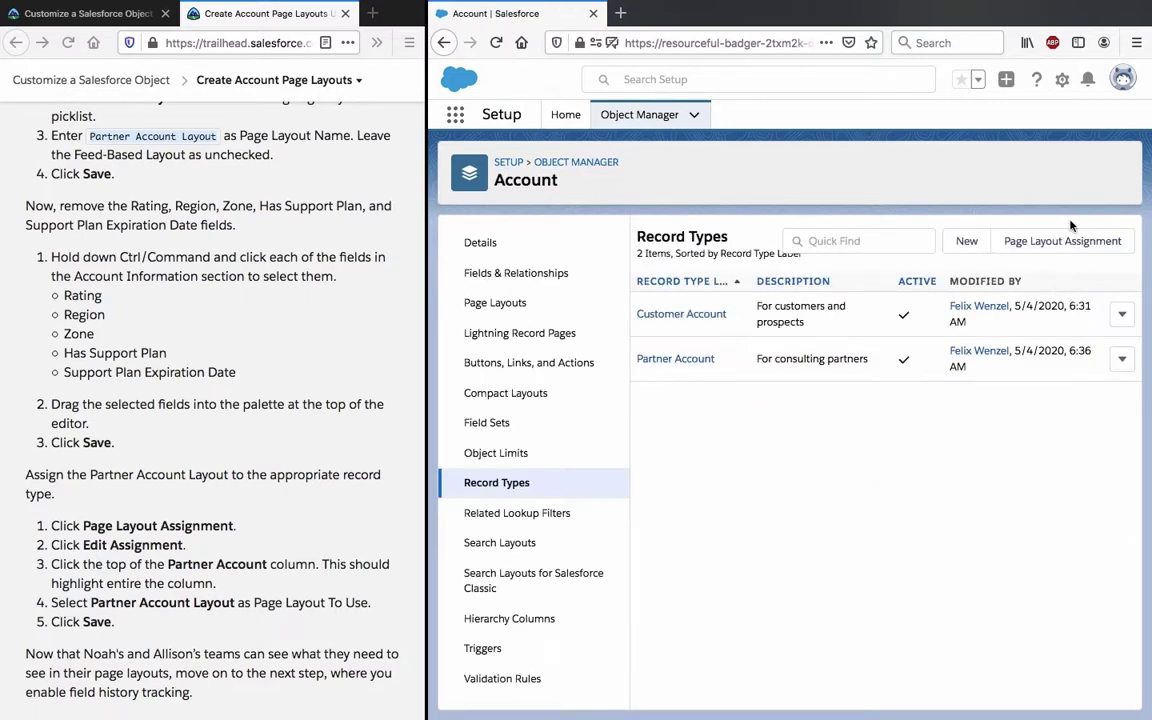
{"action": "left_click", "coordinate": [1062, 241]}
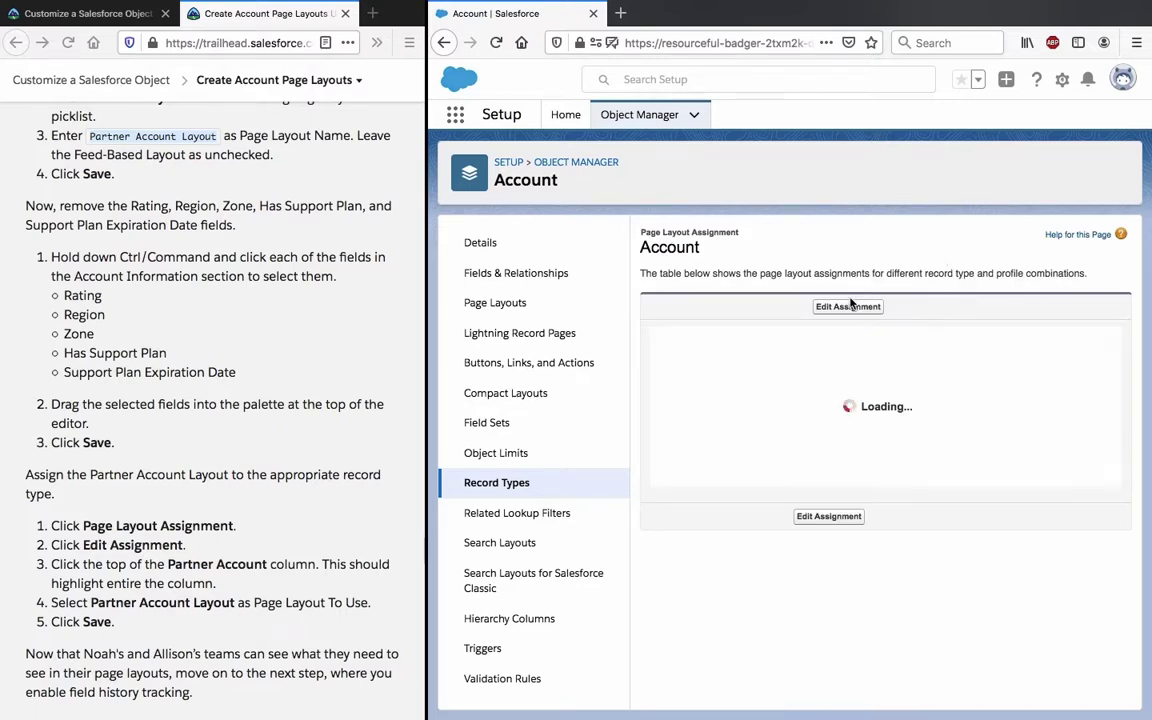
Assign Partner Account Layout to the entire Partner Account column for all 41 profiles and save
{"action": "left_click", "coordinate": [848, 307]}
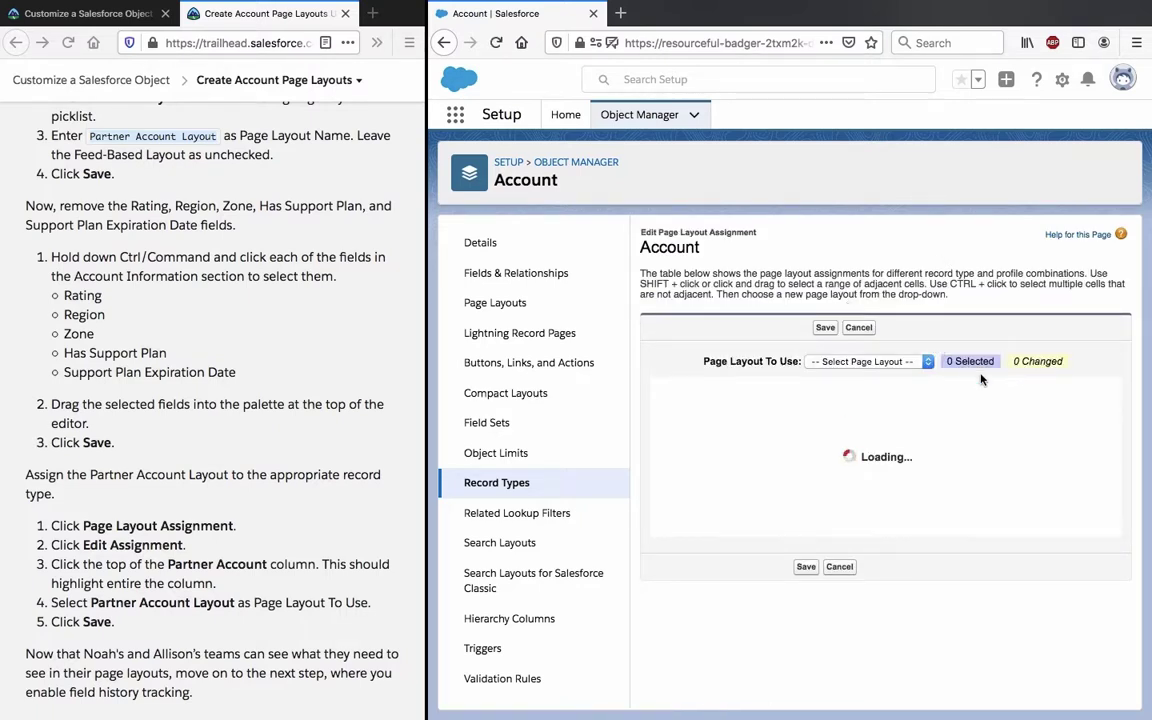
{"action": "left_click", "coordinate": [1073, 411]}
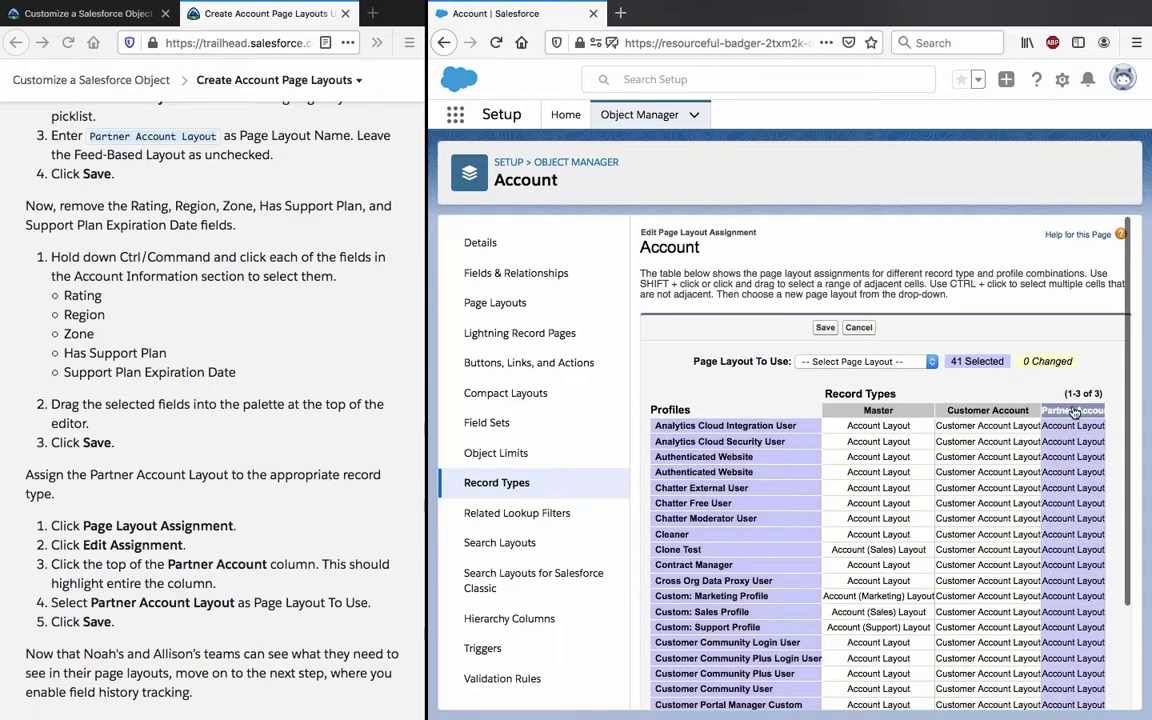
{"action": "left_click", "coordinate": [899, 366]}
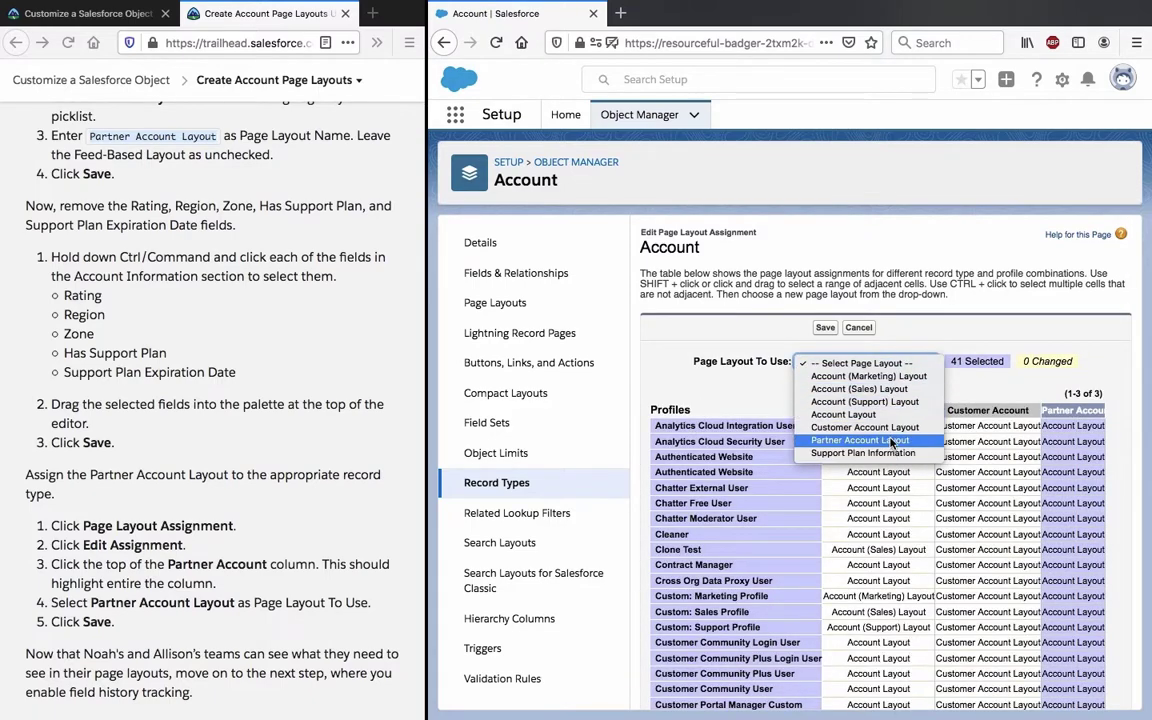
{"action": "left_click", "coordinate": [860, 440]}
{"action": "left_click", "coordinate": [828, 329]}
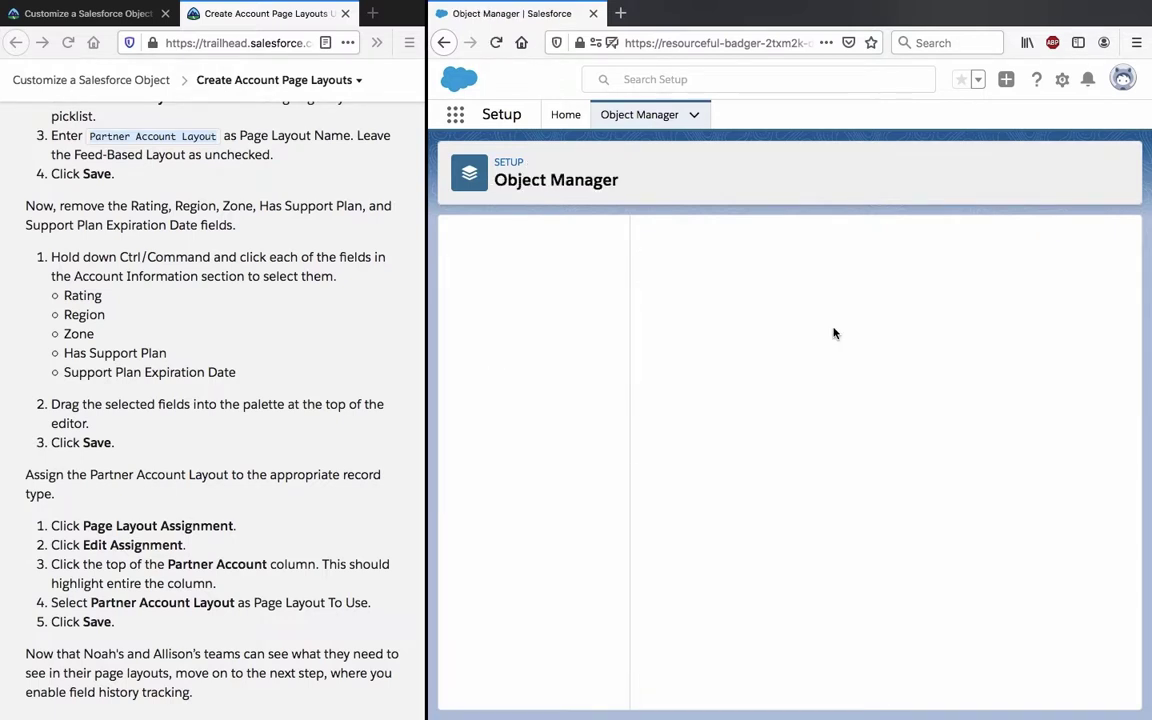
{"action": "scroll", "coordinate": [262, 358], "scroll_direction": "down", "scroll_amount": 5}
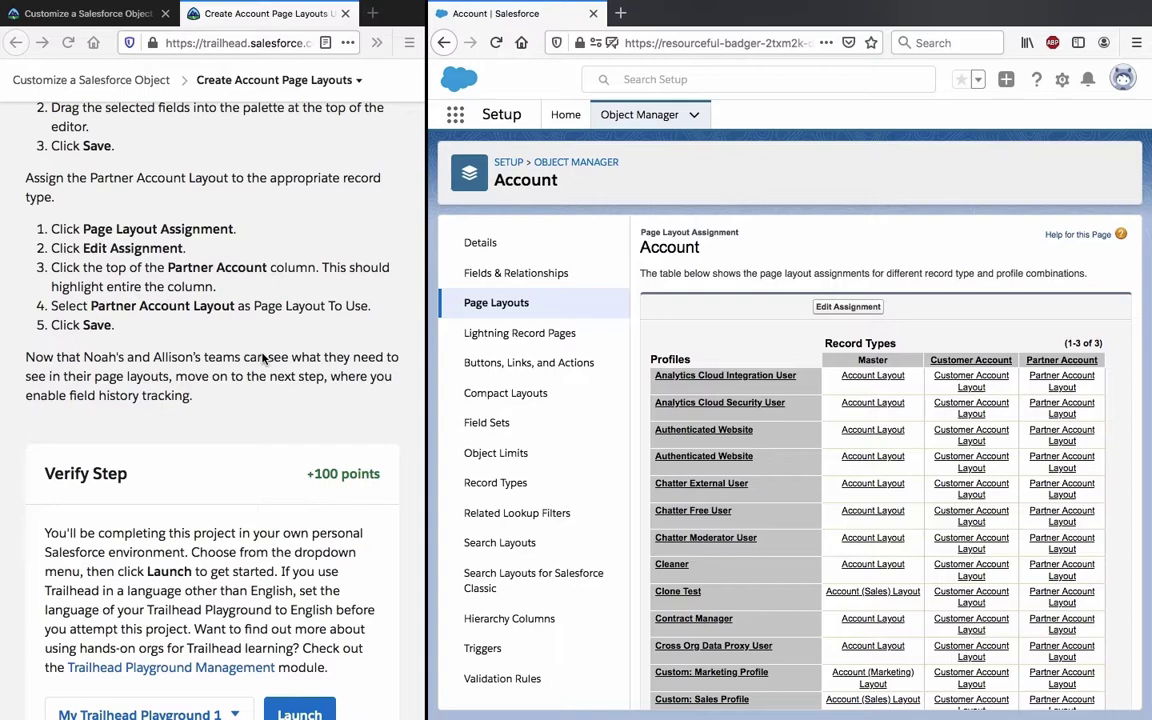
{"action": "scroll", "coordinate": [263, 358], "scroll_direction": "up", "scroll_amount": 15}
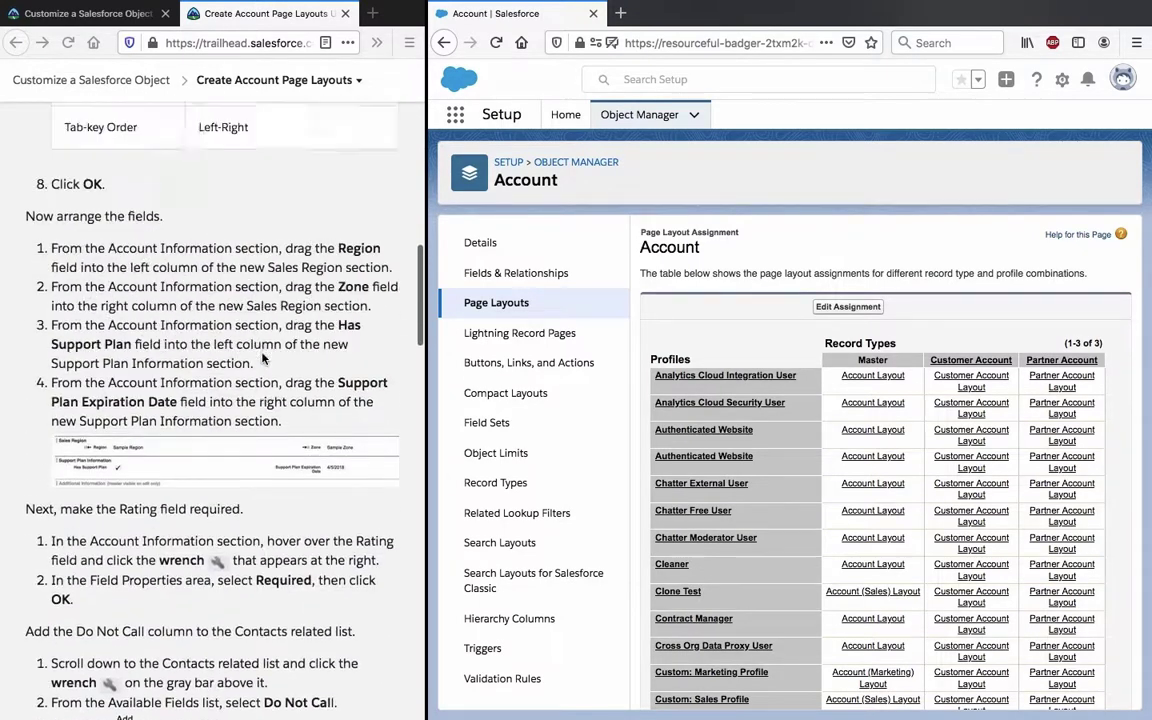
{"action": "scroll", "coordinate": [263, 358], "scroll_direction": "up", "scroll_amount": 5}
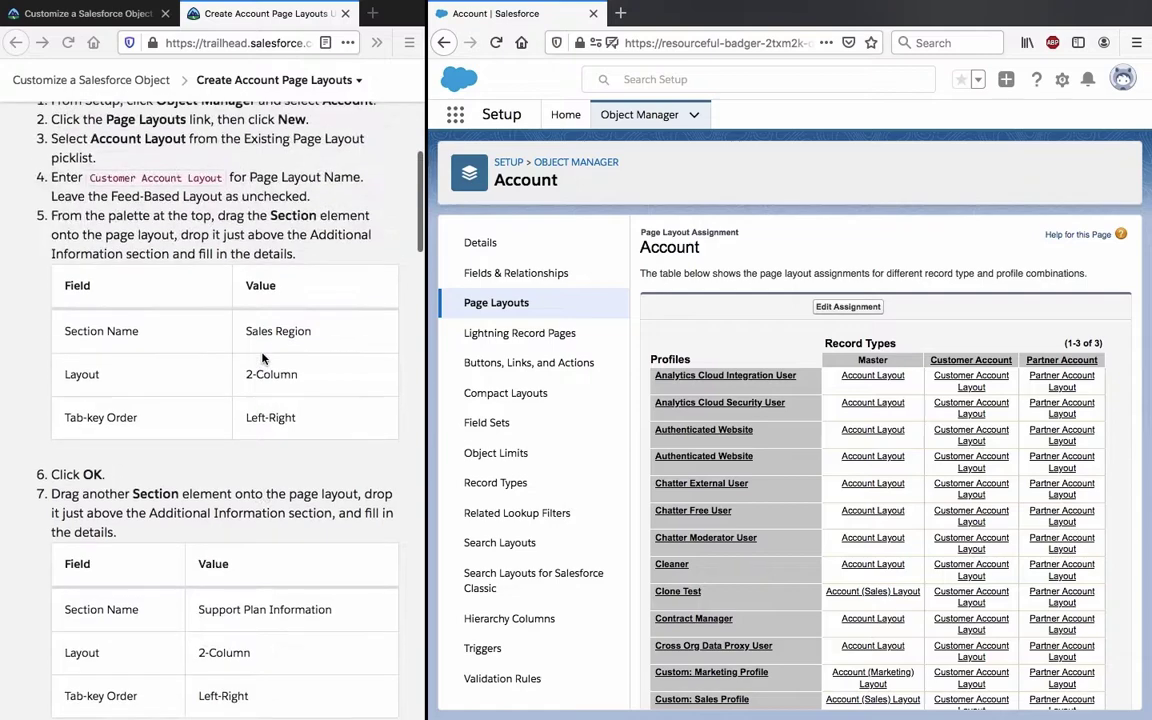
{"action": "scroll", "coordinate": [263, 358], "scroll_direction": "up", "scroll_amount": 5}
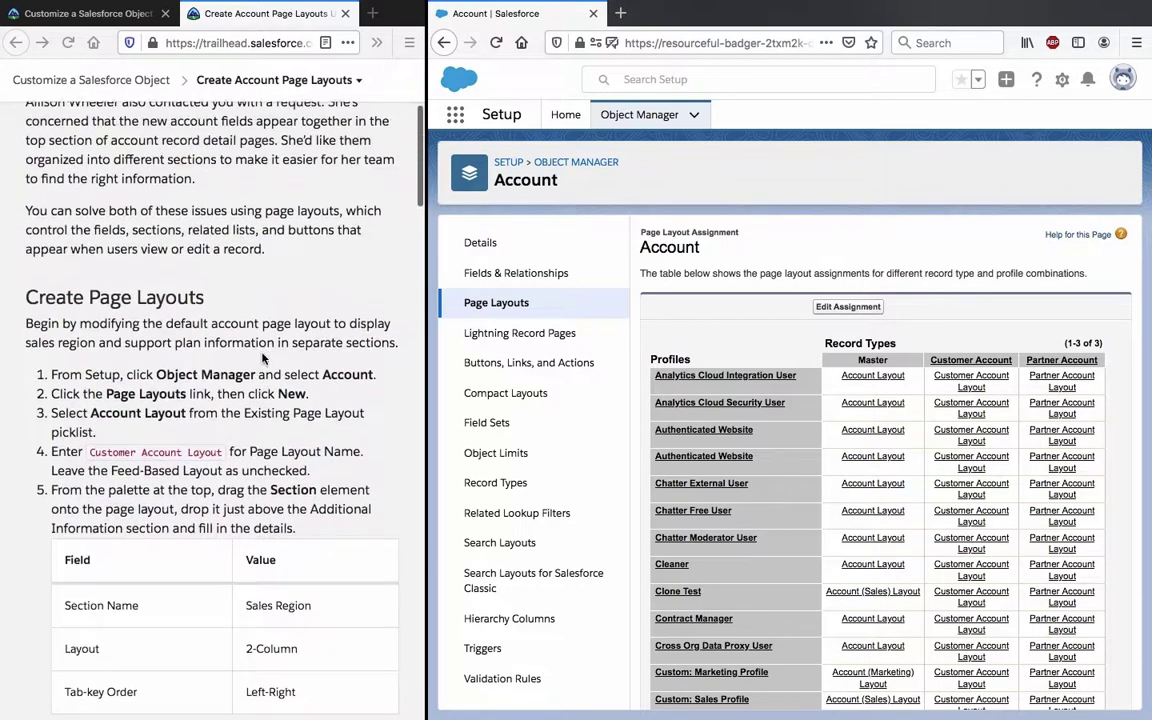
{"action": "scroll", "coordinate": [263, 358], "scroll_direction": "down", "scroll_amount": 7}
{"action": "scroll", "coordinate": [263, 357], "scroll_direction": "up", "scroll_amount": 5}
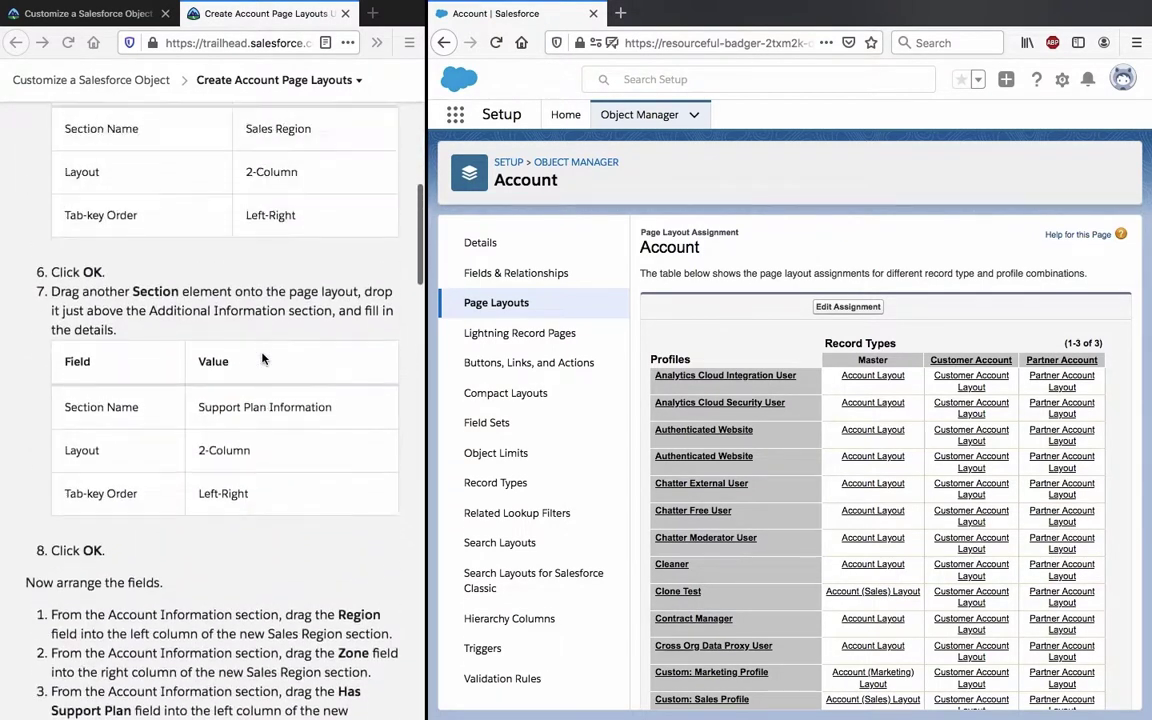
{"action": "scroll", "coordinate": [263, 358], "scroll_direction": "up", "scroll_amount": 5}
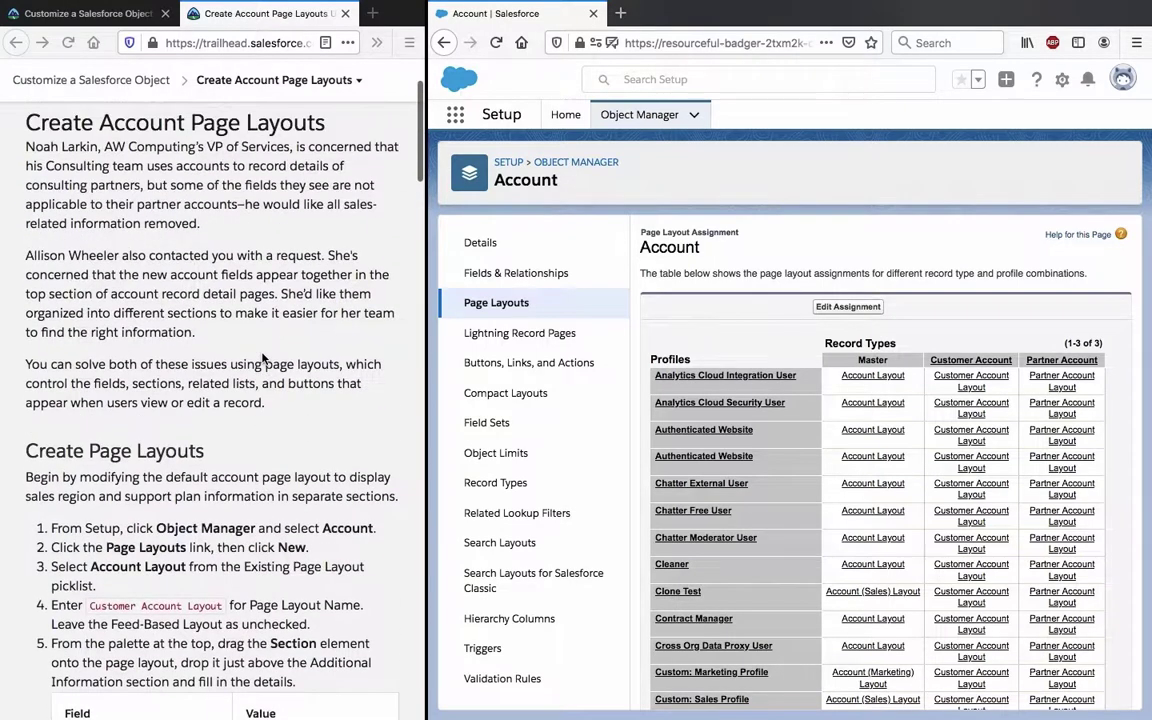
{"action": "scroll", "coordinate": [263, 358], "scroll_direction": "down", "scroll_amount": 5}
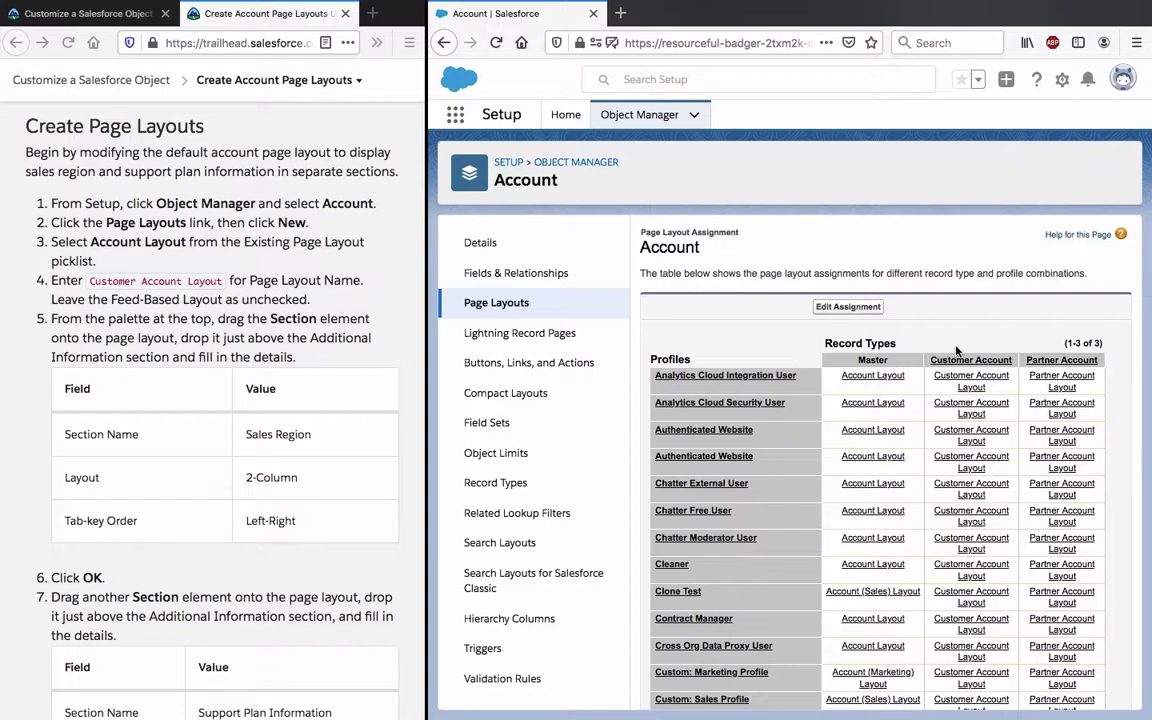
{"action": "scroll", "coordinate": [203, 382], "scroll_direction": "down", "scroll_amount": 9}
{"action": "scroll", "coordinate": [203, 382], "scroll_direction": "down", "scroll_amount": 6}
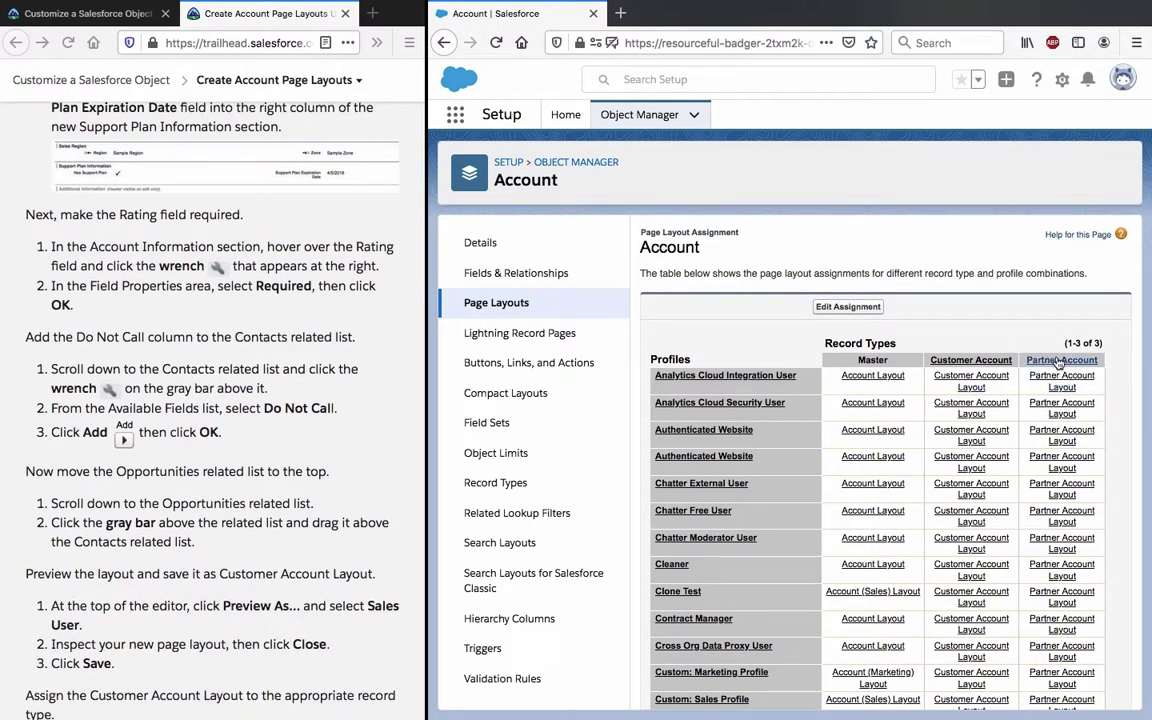
{"action": "scroll", "coordinate": [200, 420], "scroll_direction": "down", "scroll_amount": 9}
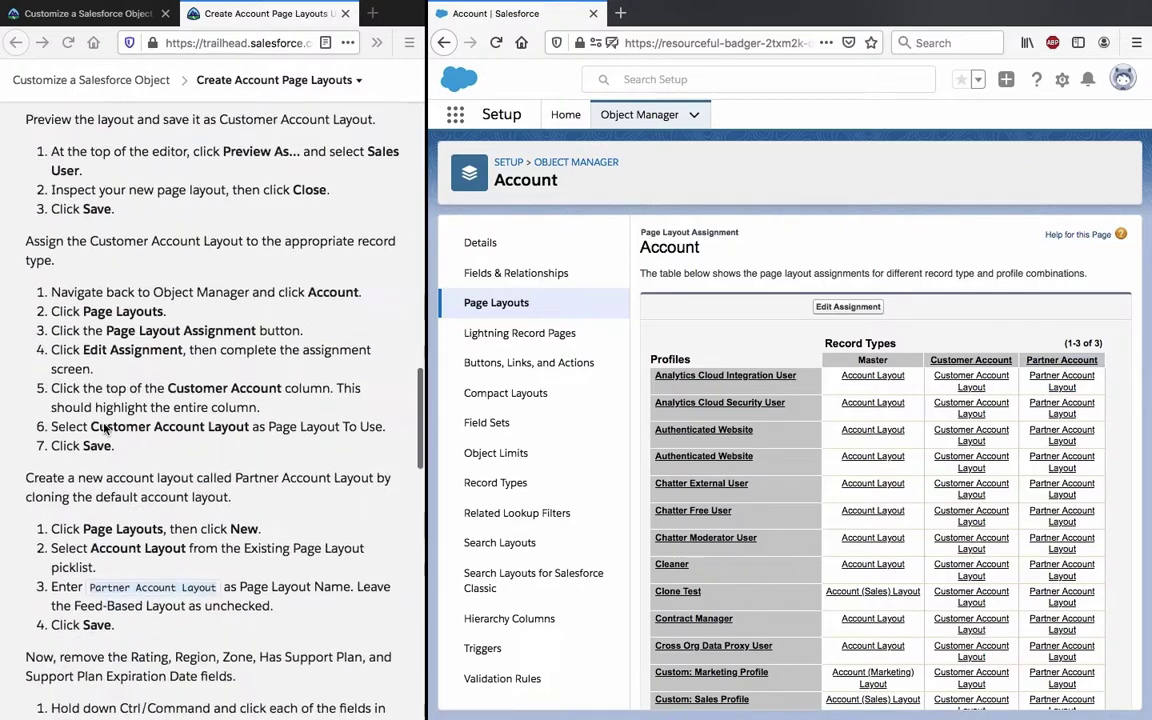
{"action": "scroll", "coordinate": [104, 428], "scroll_direction": "down", "scroll_amount": 2}
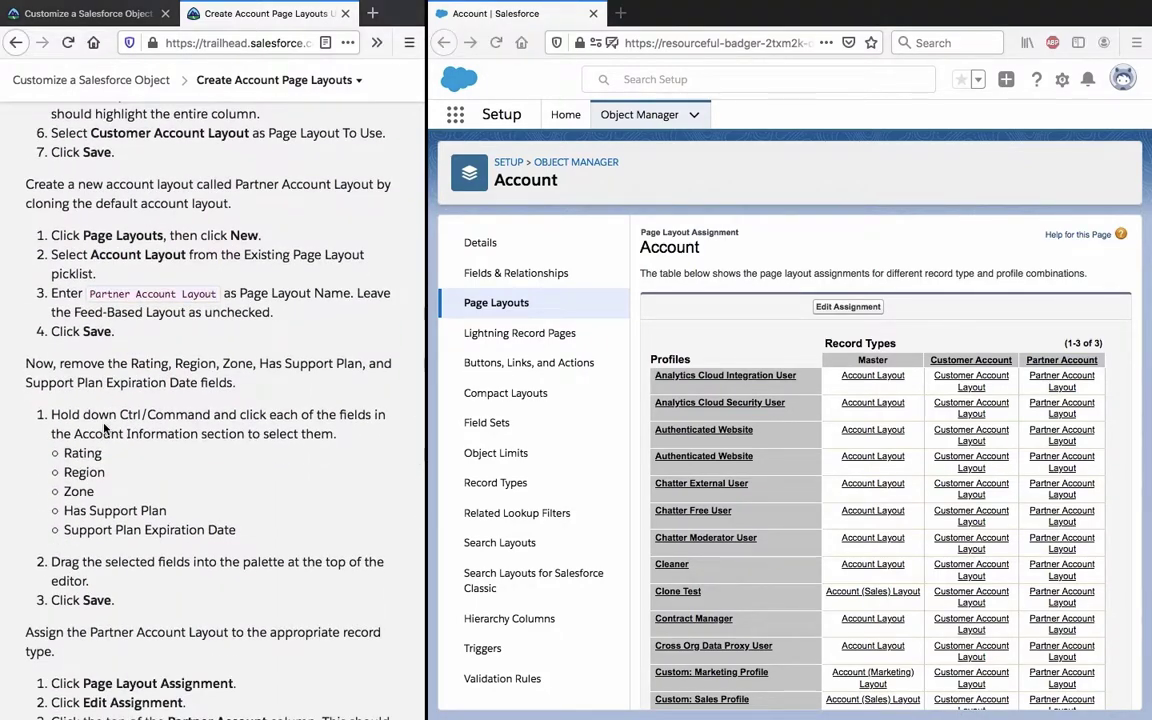
{"action": "scroll", "coordinate": [104, 428], "scroll_direction": "down", "scroll_amount": 10}
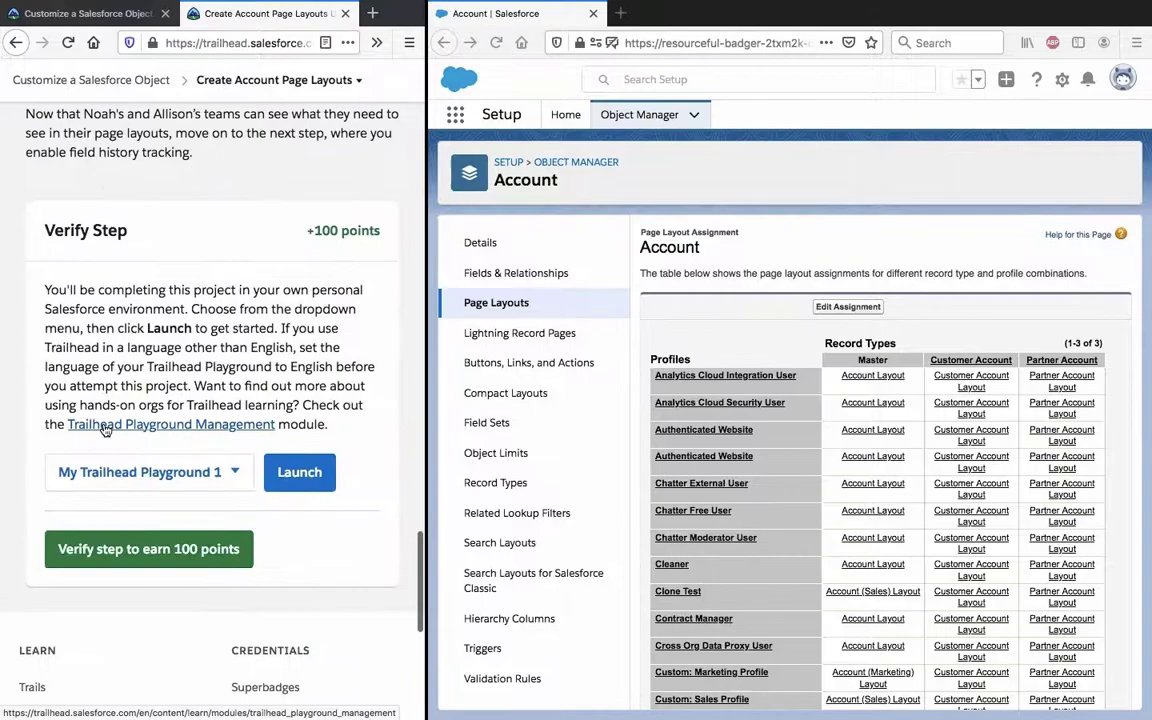
Run Trailhead's 'Verify step to earn 100 points' check on the Create Account Page Layouts step
{"action": "left_click", "coordinate": [137, 560]}
{"action": "scroll", "coordinate": [137, 565], "scroll_direction": "up", "scroll_amount": 12}
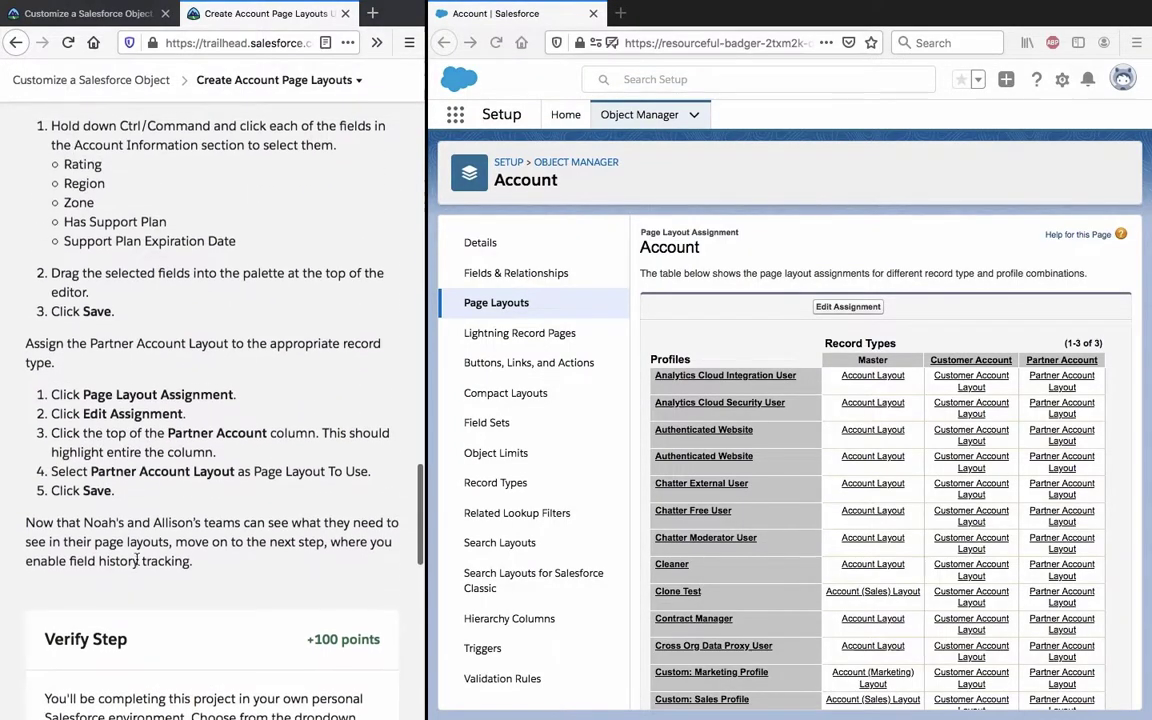
{"action": "scroll", "coordinate": [137, 562], "scroll_direction": "up", "scroll_amount": 10}
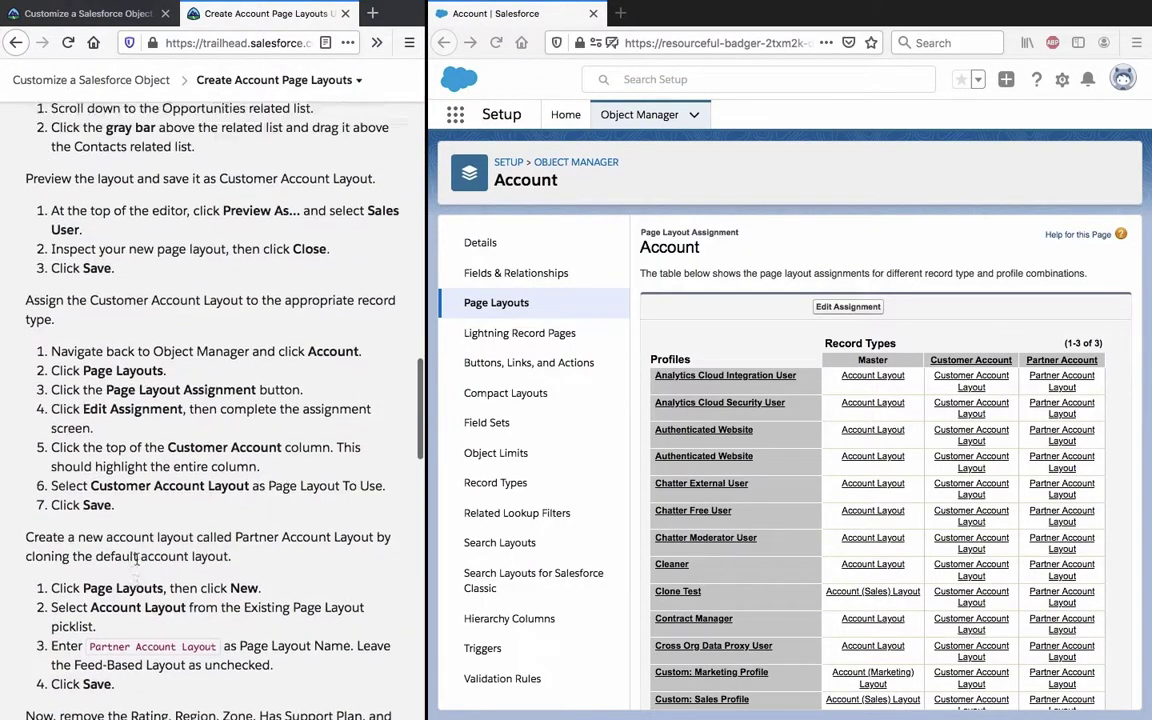
{"action": "scroll", "coordinate": [137, 565], "scroll_direction": "up", "scroll_amount": 10}
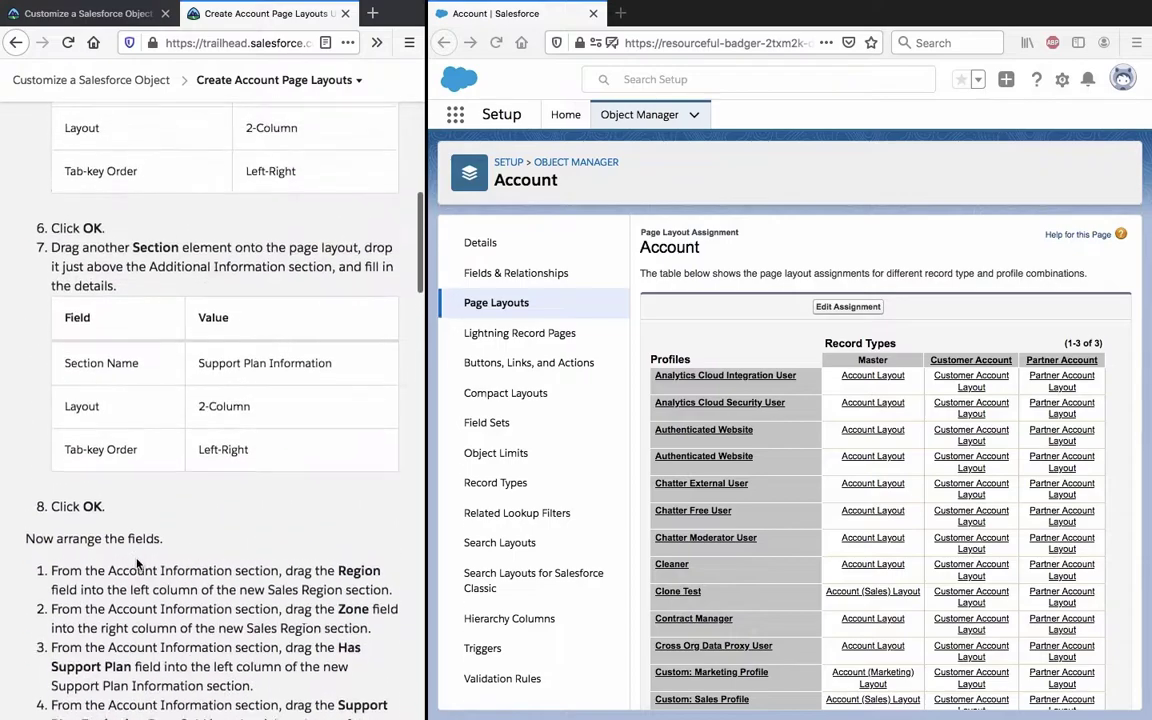
{"action": "scroll", "coordinate": [137, 565], "scroll_direction": "up", "scroll_amount": 5}
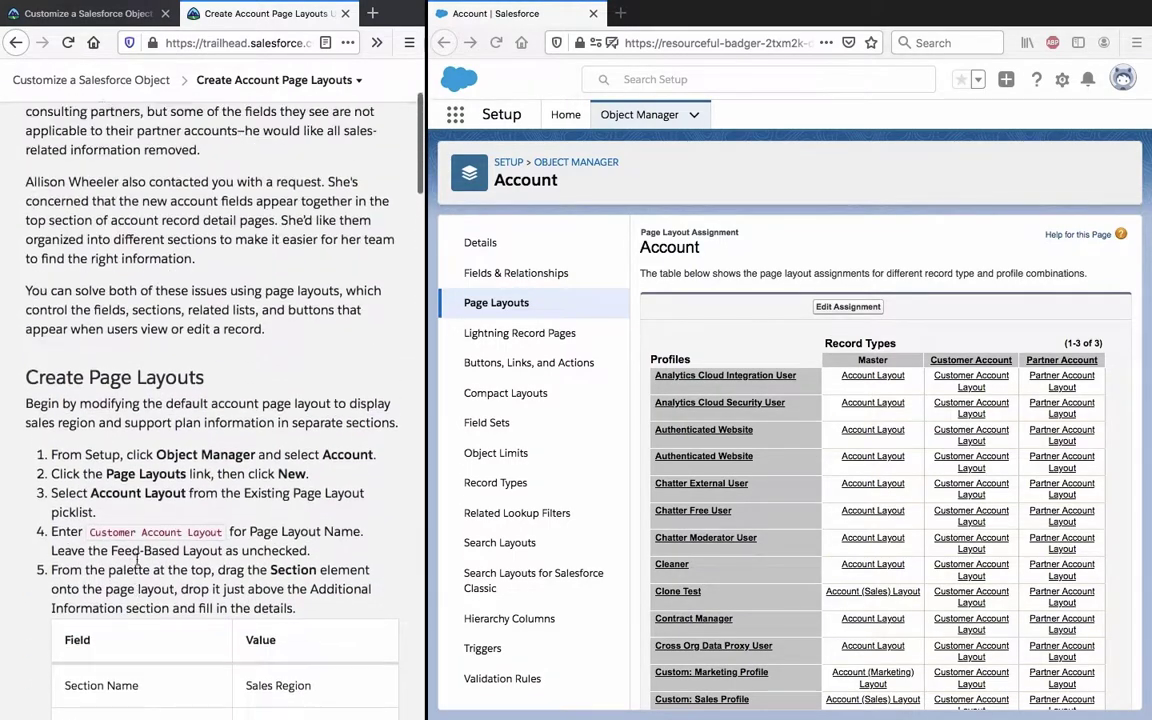
{"action": "scroll", "coordinate": [137, 562], "scroll_direction": "down", "scroll_amount": 20}
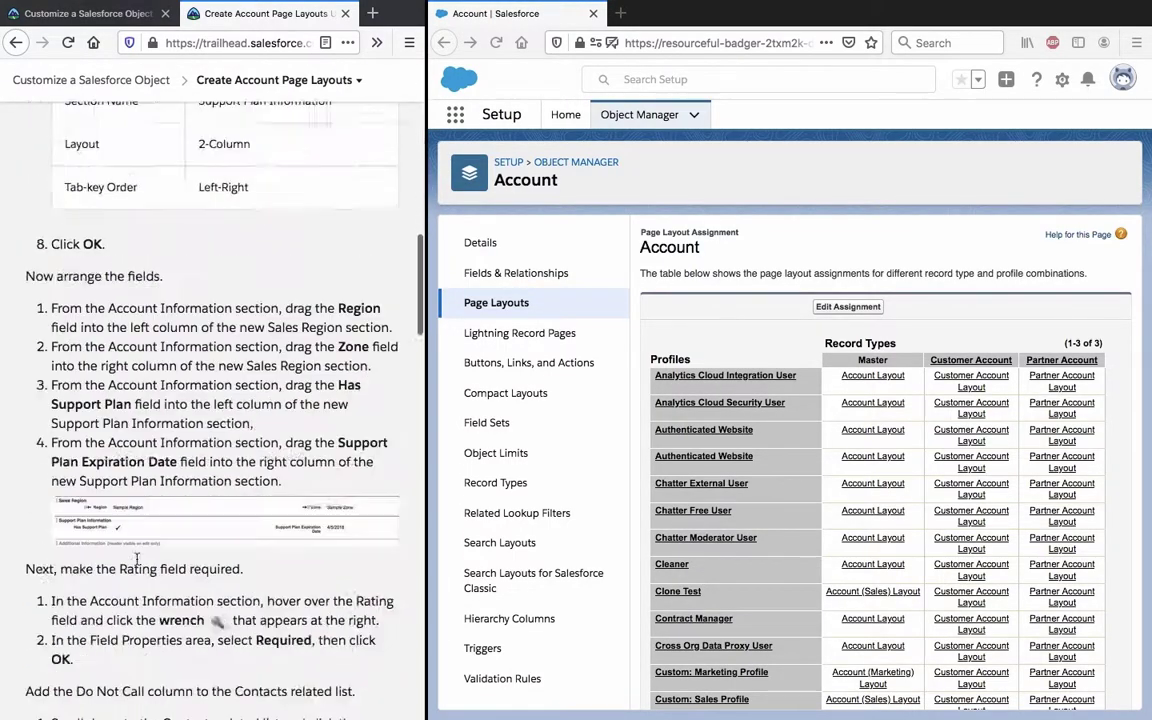
{"action": "scroll", "coordinate": [137, 565], "scroll_direction": "up", "scroll_amount": 6}
{"action": "scroll", "coordinate": [137, 565], "scroll_direction": "down", "scroll_amount": 8}
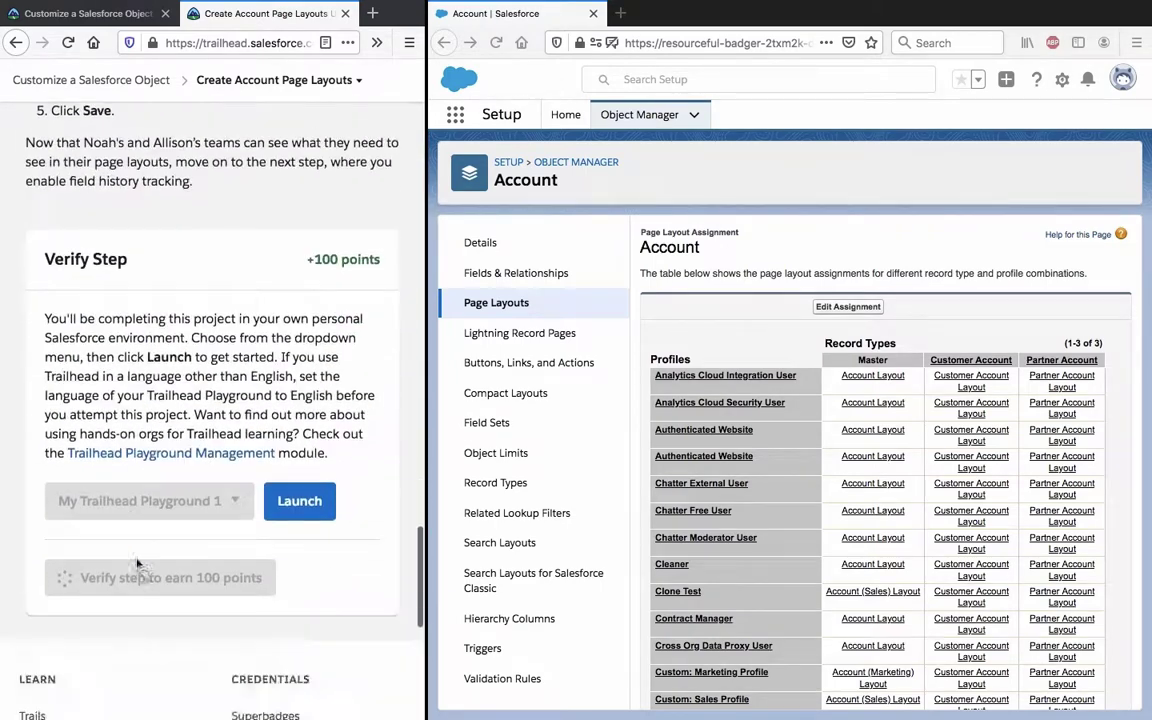
{"action": "scroll", "coordinate": [137, 565], "scroll_direction": "up", "scroll_amount": 7}
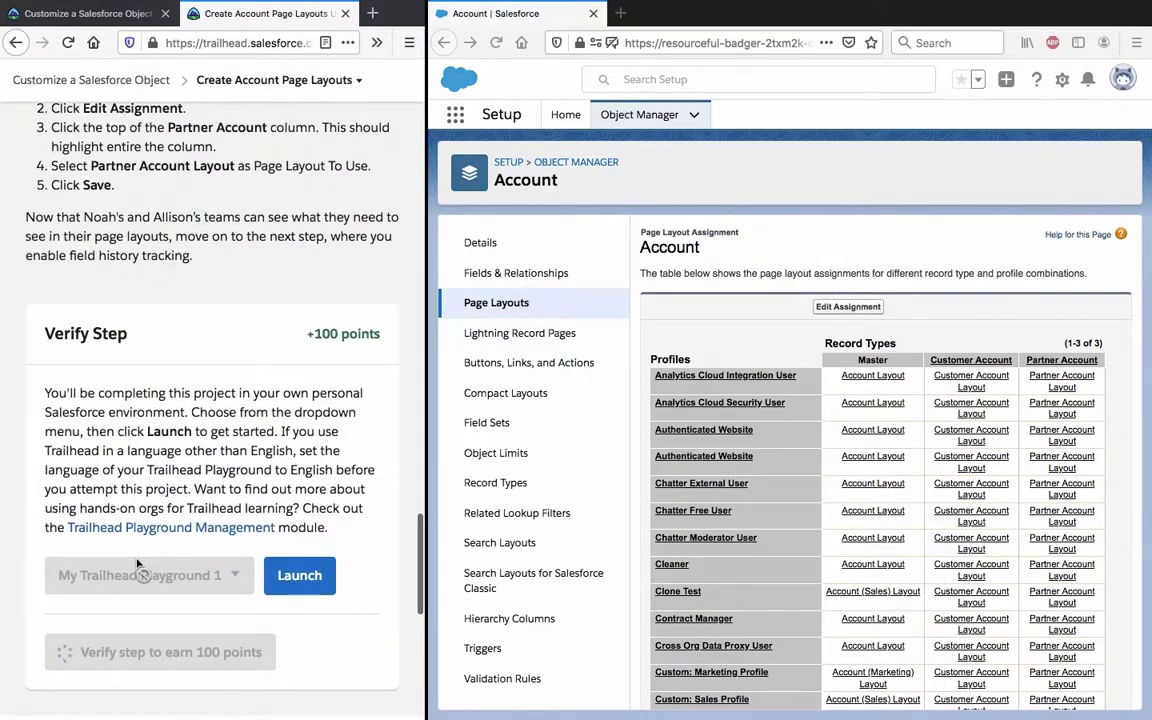